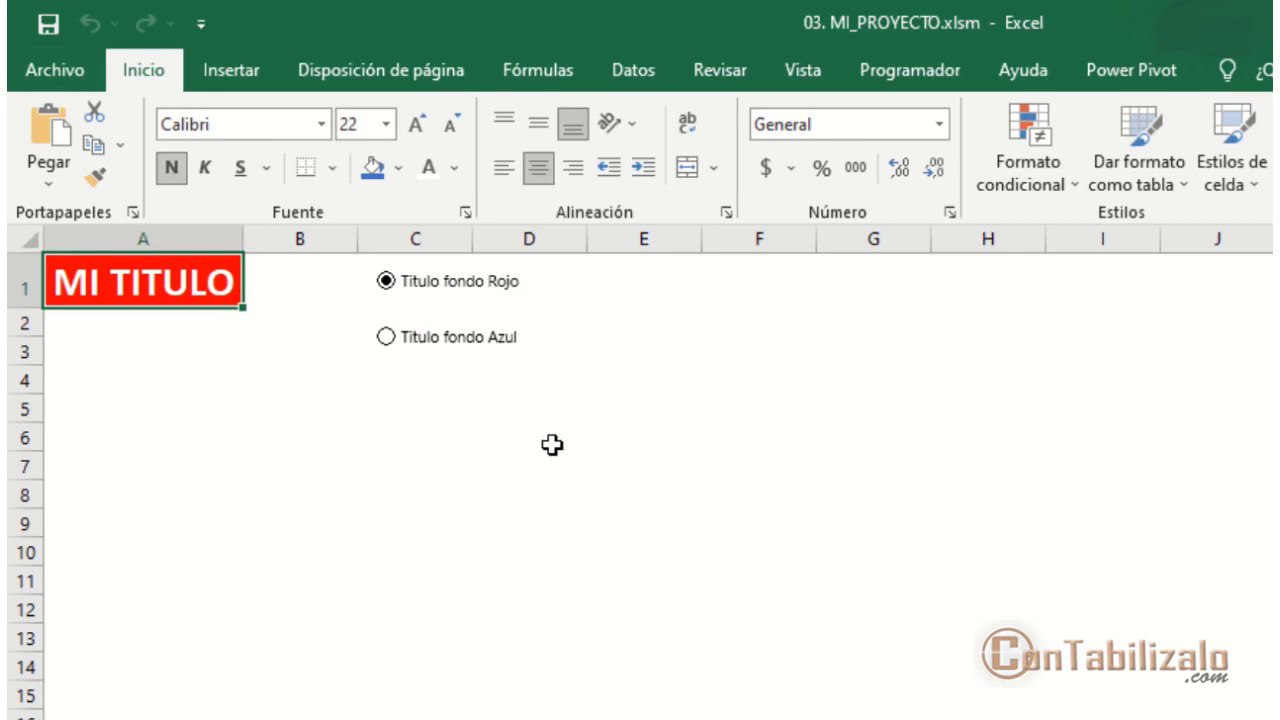
{"action": "left_click_drag", "start_coordinate": [540, 286], "coordinate": [793, 287]}
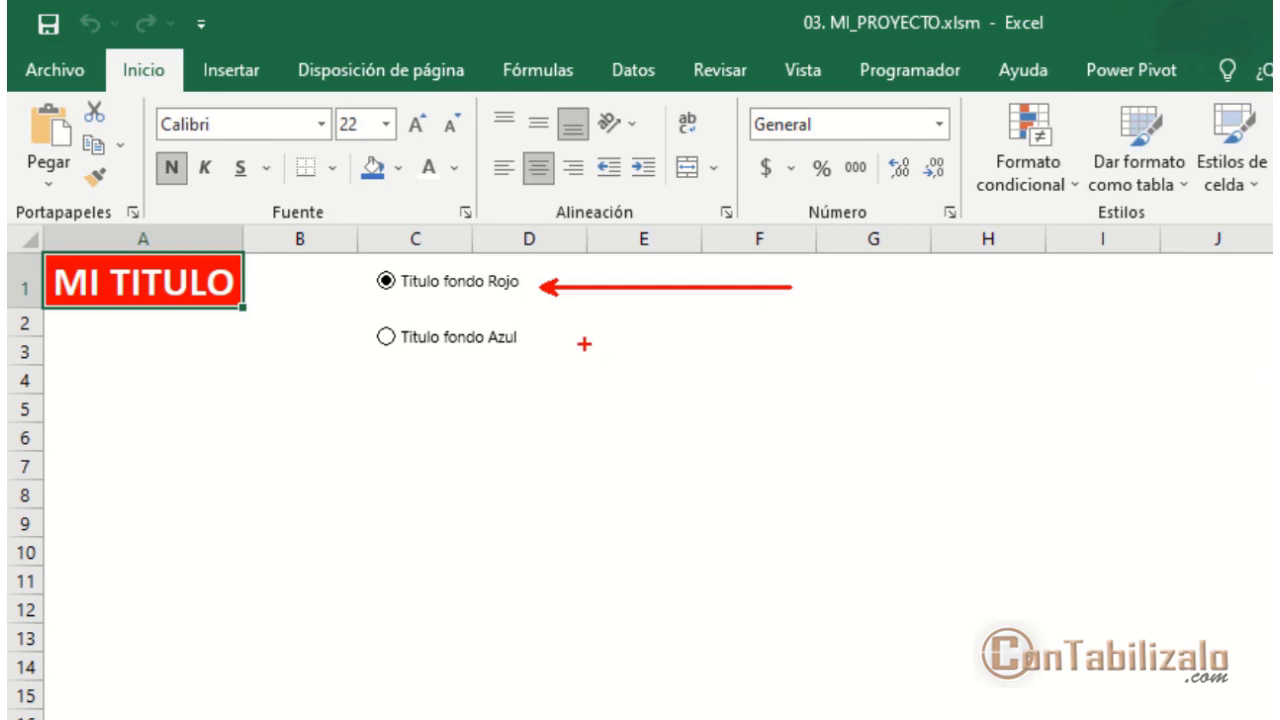
{"action": "left_click_drag", "start_coordinate": [407, 300], "coordinate": [516, 301]}
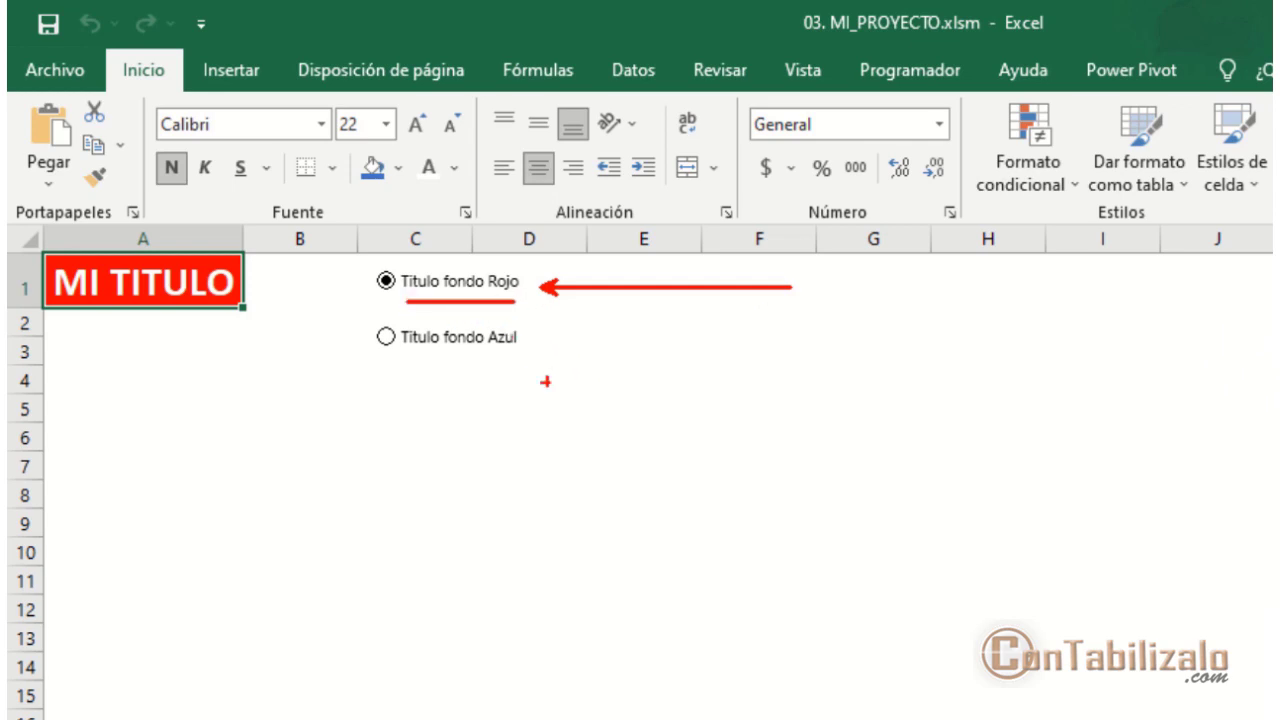
{"action": "left_click_drag", "start_coordinate": [388, 354], "coordinate": [550, 354]}
{"action": "left_click_drag", "start_coordinate": [383, 355], "coordinate": [352, 505]}
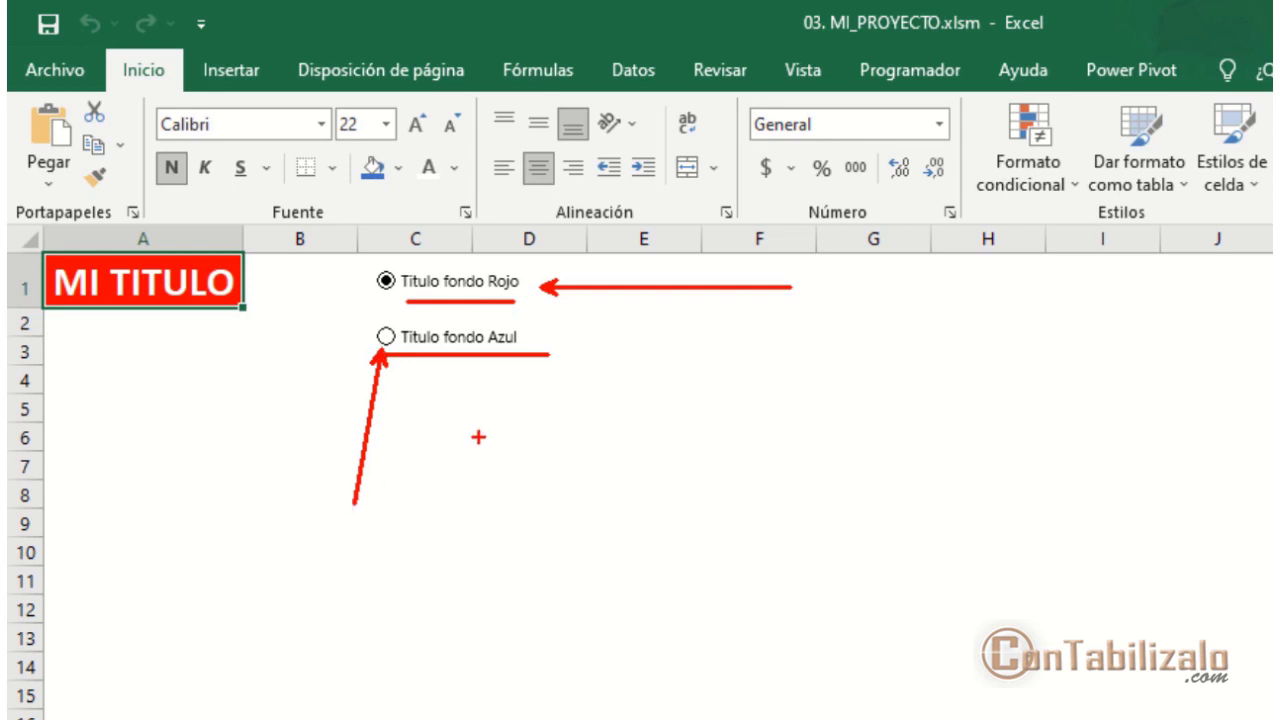
{"action": "key", "text": "Escape"}
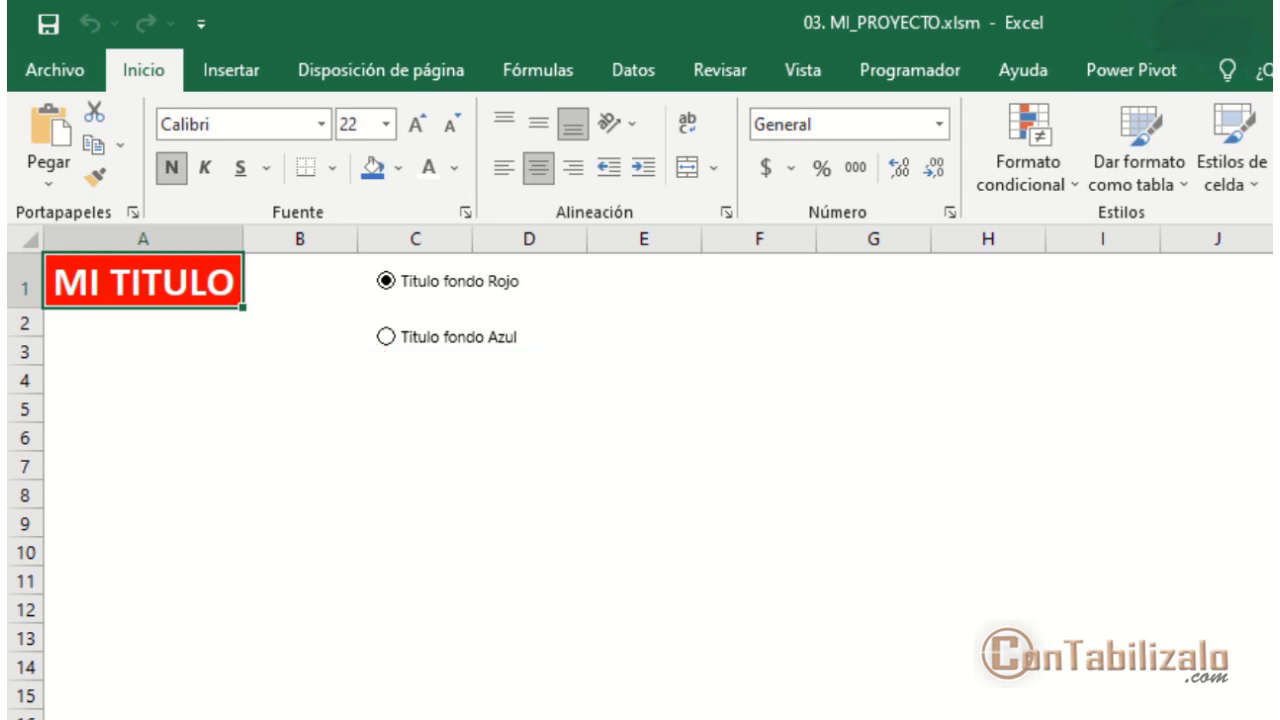
- Start setting up a new macro recording and name the macro cambia_fondo_celda_a_verde
{"action": "left_click", "coordinate": [921, 72]}
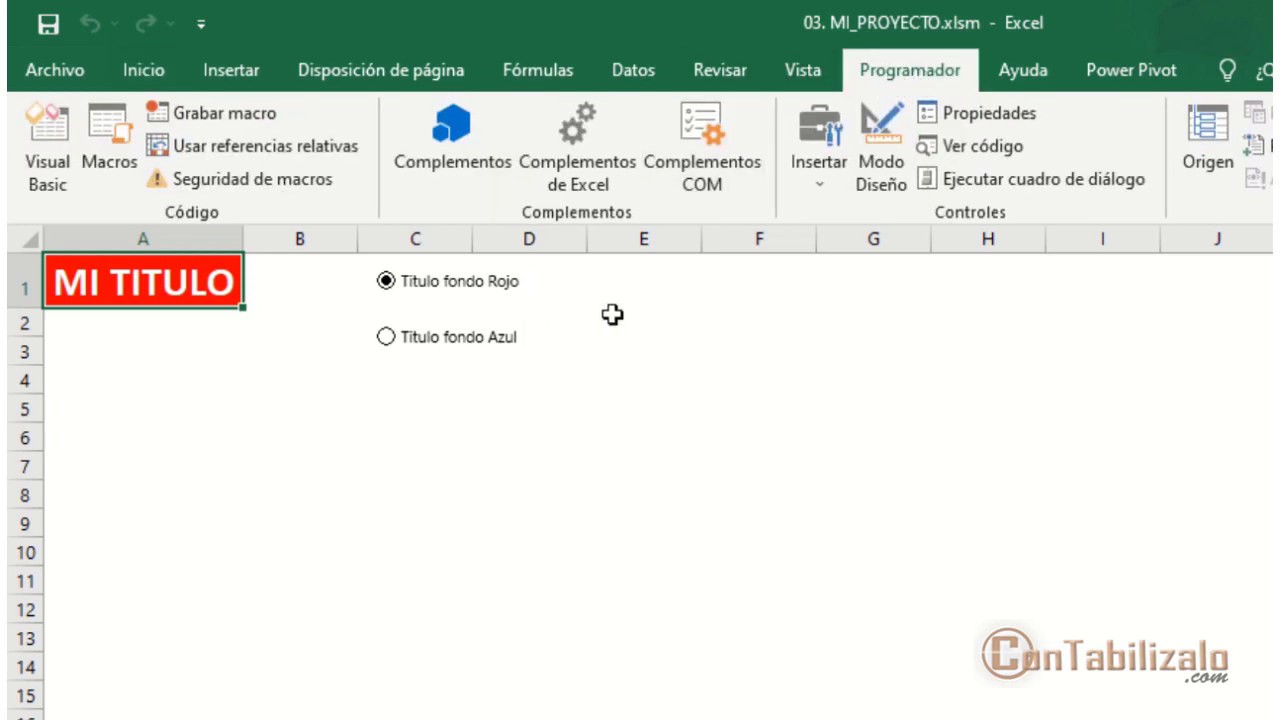
{"action": "left_click", "coordinate": [214, 113]}
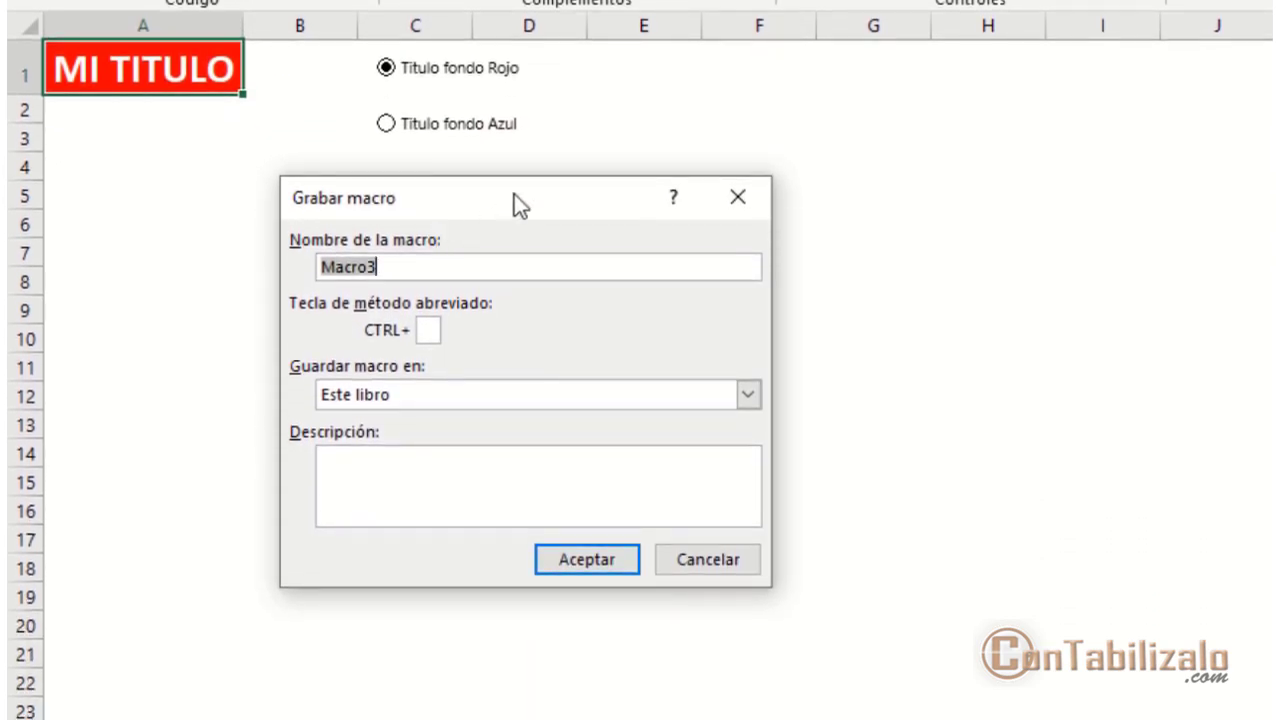
{"action": "left_click_drag", "start_coordinate": [514, 194], "coordinate": [798, 66]}
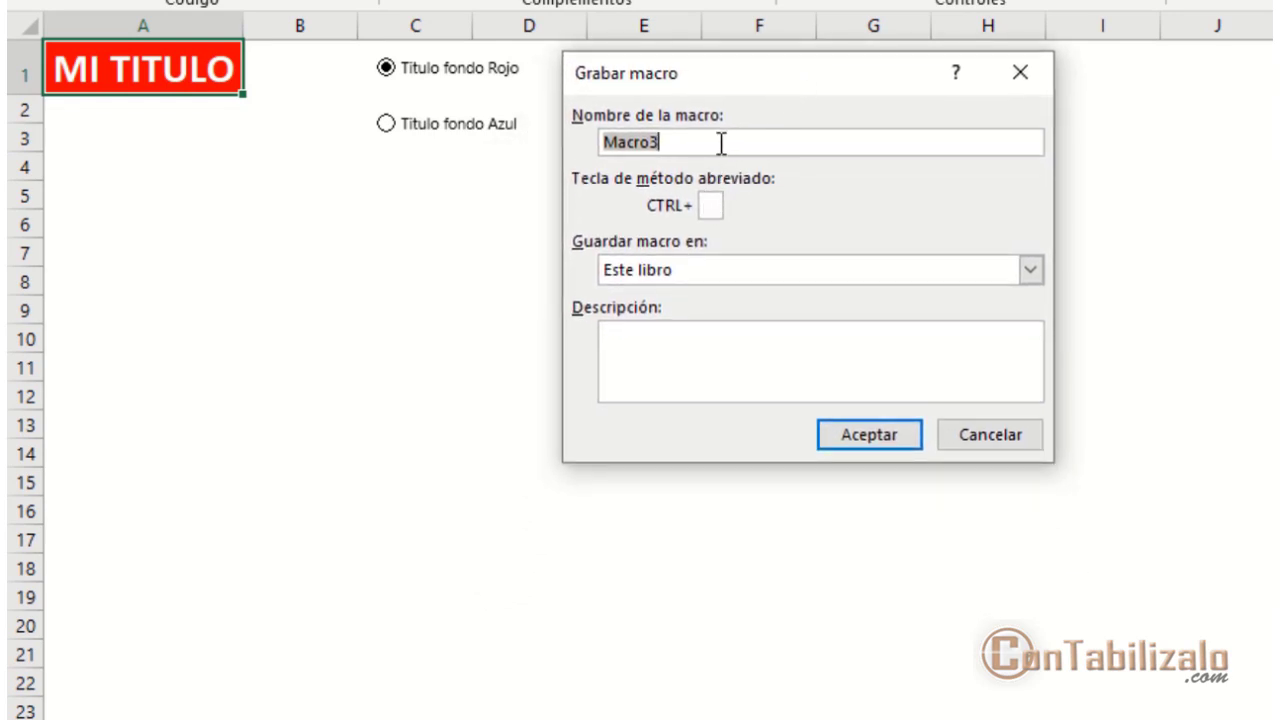
{"action": "left_click_drag", "start_coordinate": [735, 140], "coordinate": [591, 140]}
{"action": "type", "text": "cambia_fondo_de"}
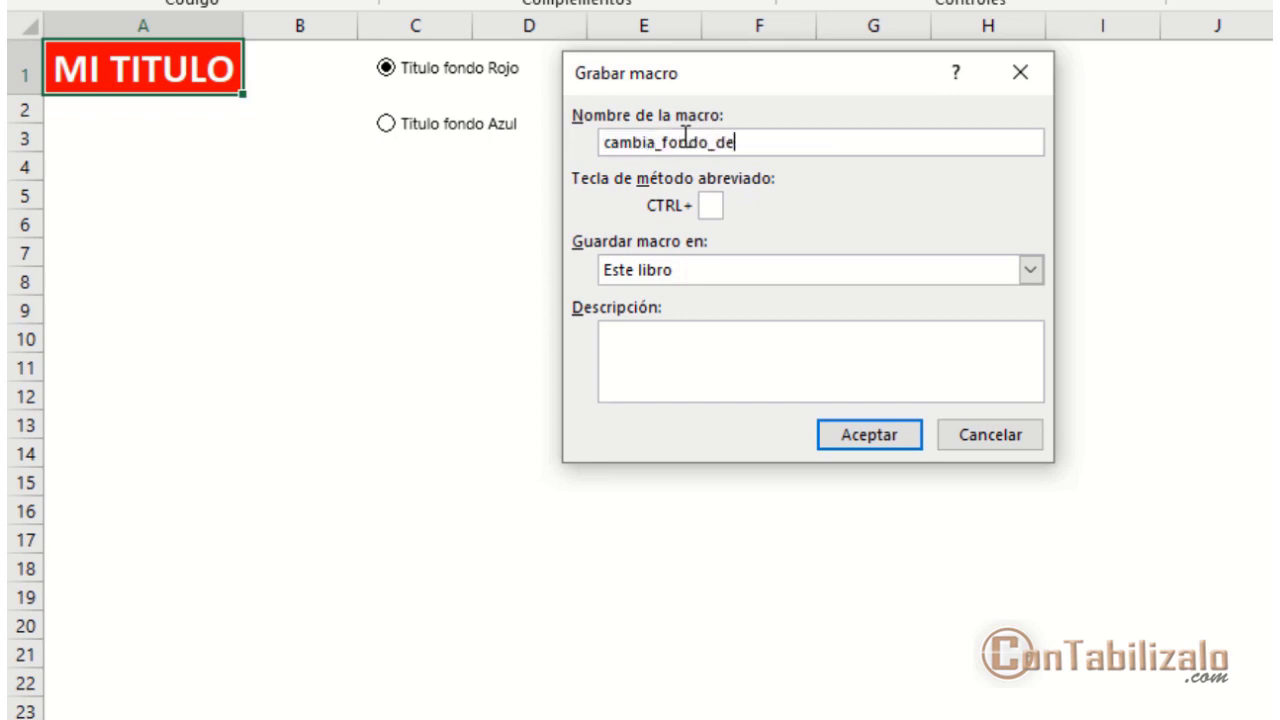
{"action": "key", "text": "BackSpace"}
{"action": "key", "text": "BackSpace"}
{"action": "type", "text": "celda_a_vere"}
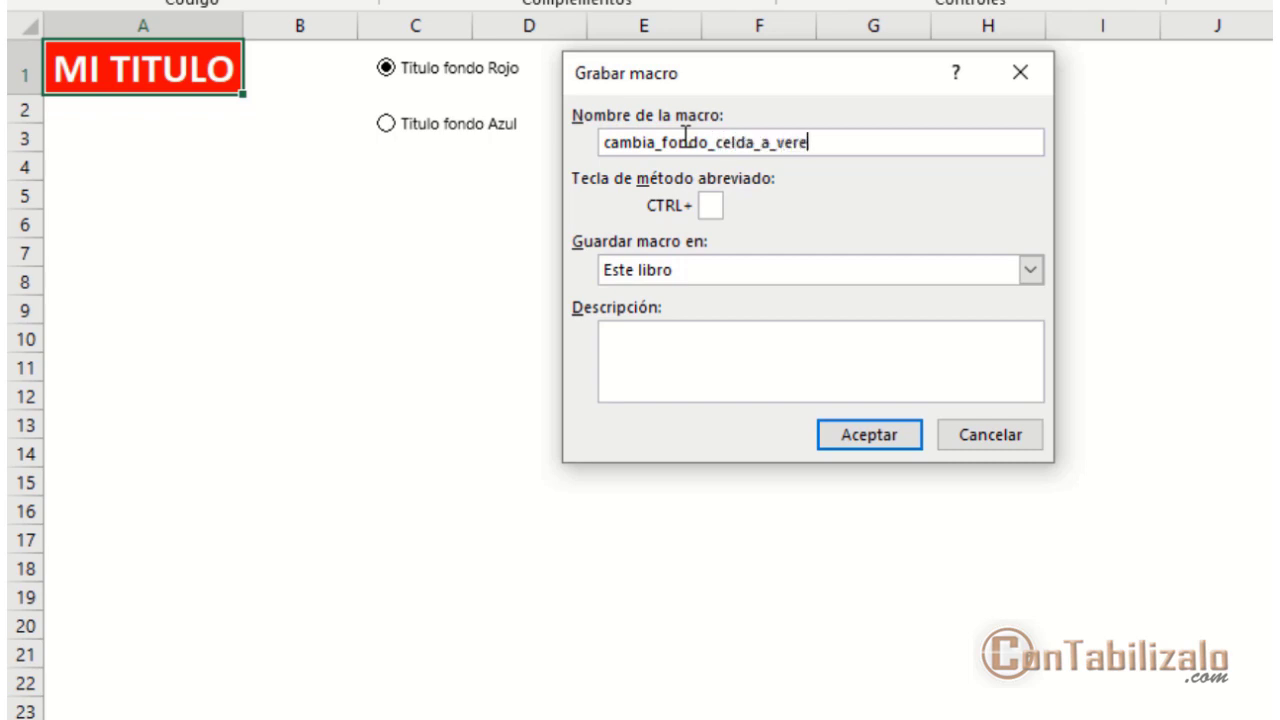
{"action": "key", "text": "BackSpace"}
{"action": "type", "text": "de"}
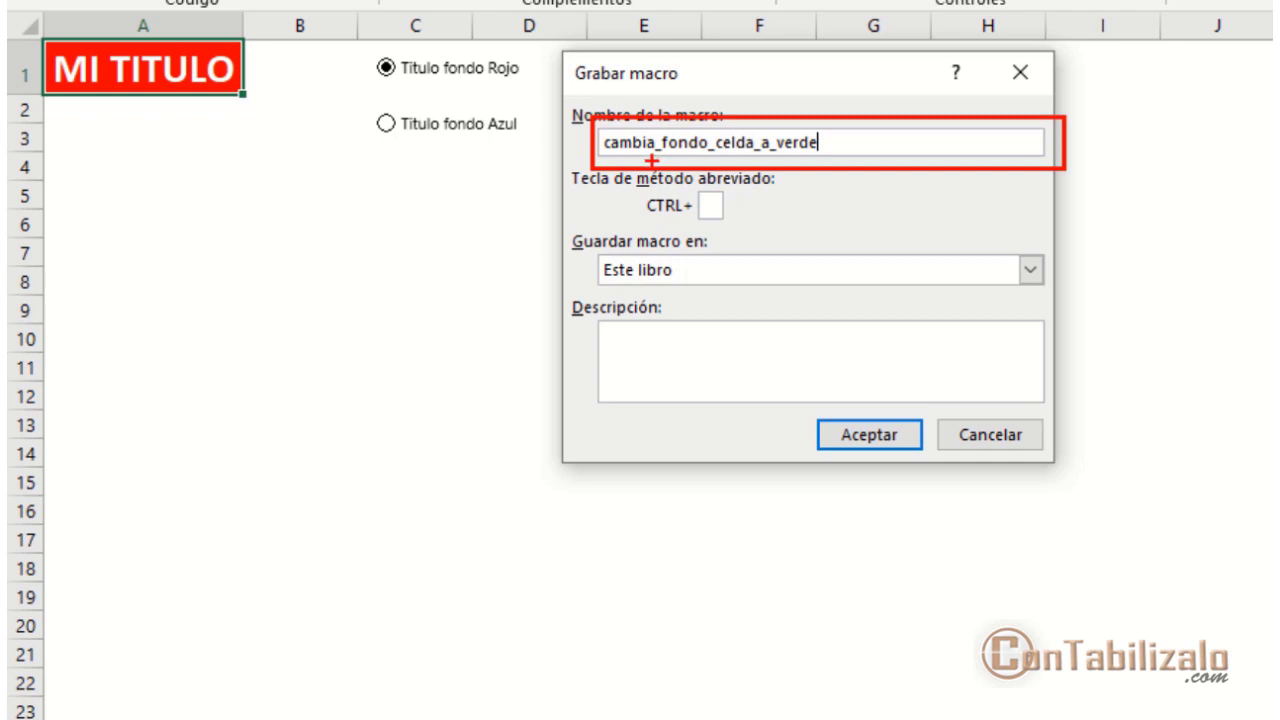
{"action": "left_click_drag", "start_coordinate": [646, 157], "coordinate": [778, 156]}
{"action": "key", "text": "Escape"}
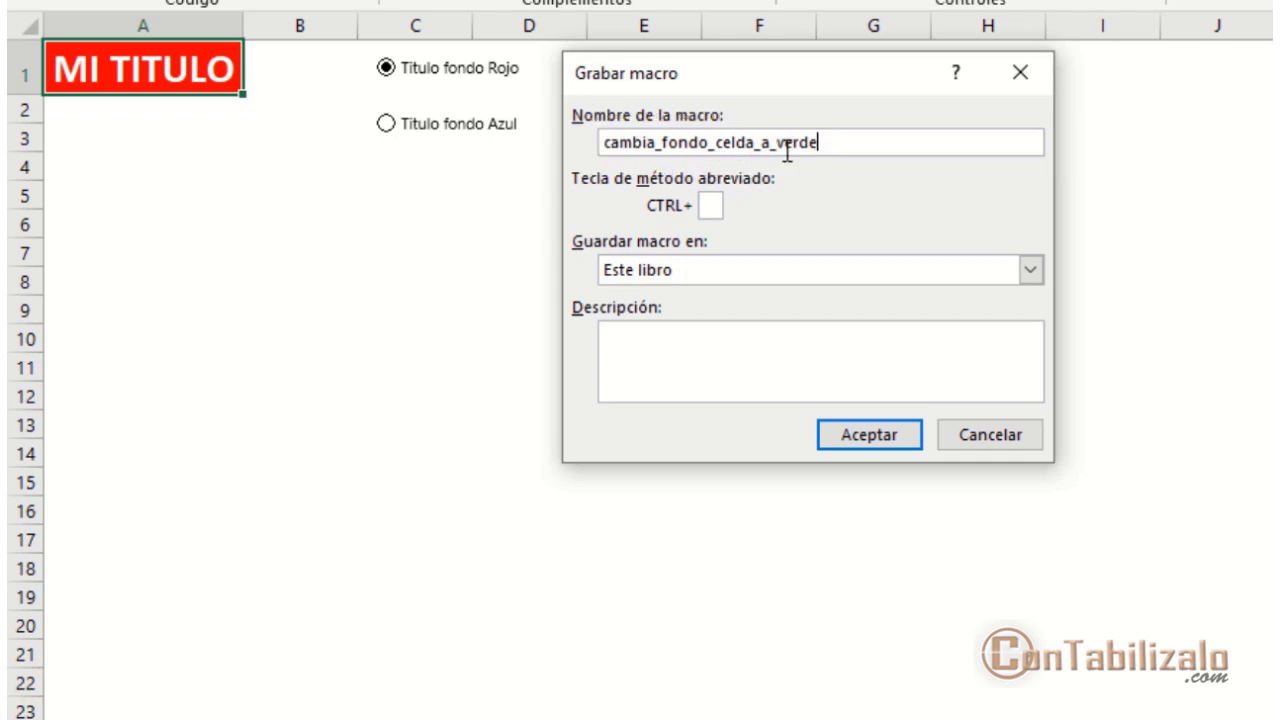
- Assign Ctrl+Mayús+M as the new macro's shortcut
{"action": "left_click", "coordinate": [710, 205]}
{"action": "type", "text": "M"}
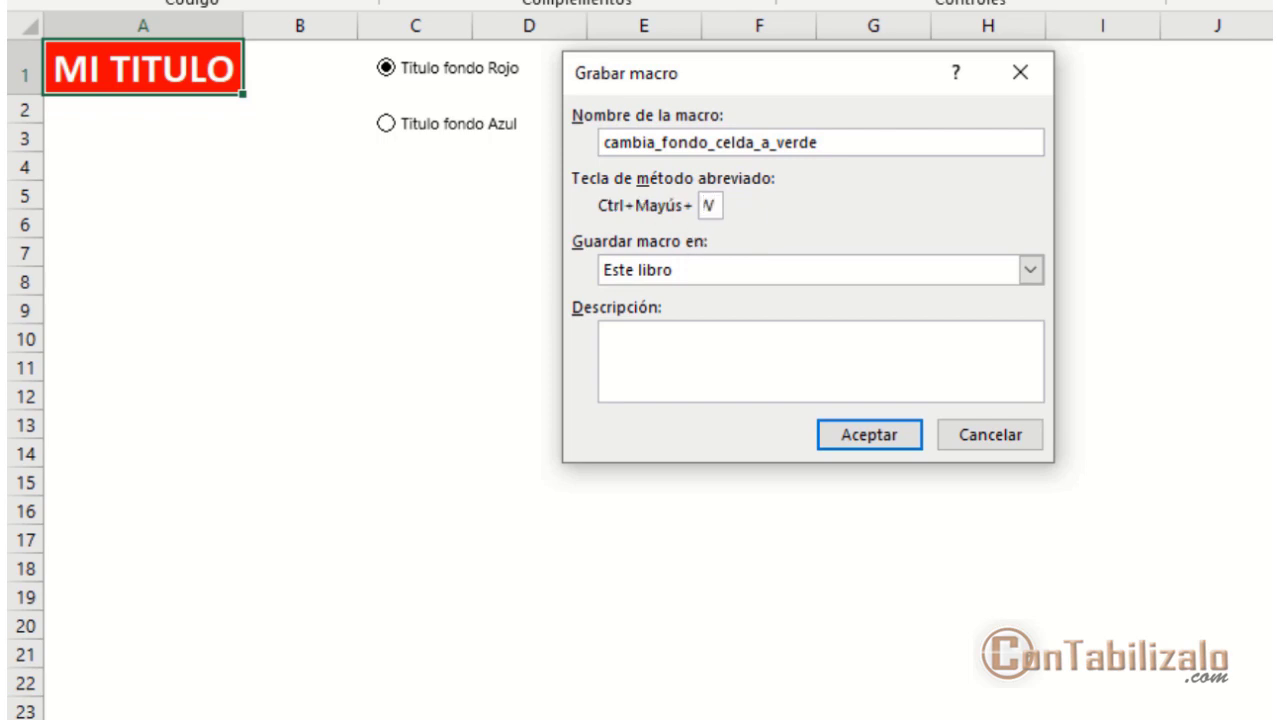
{"action": "left_click_drag", "start_coordinate": [603, 222], "coordinate": [727, 212]}
{"action": "key", "text": "Escape"}
- Describe the macro as "cambia el color de fondo de una determinada celda" and begin recording it
{"action": "left_click", "coordinate": [762, 352]}
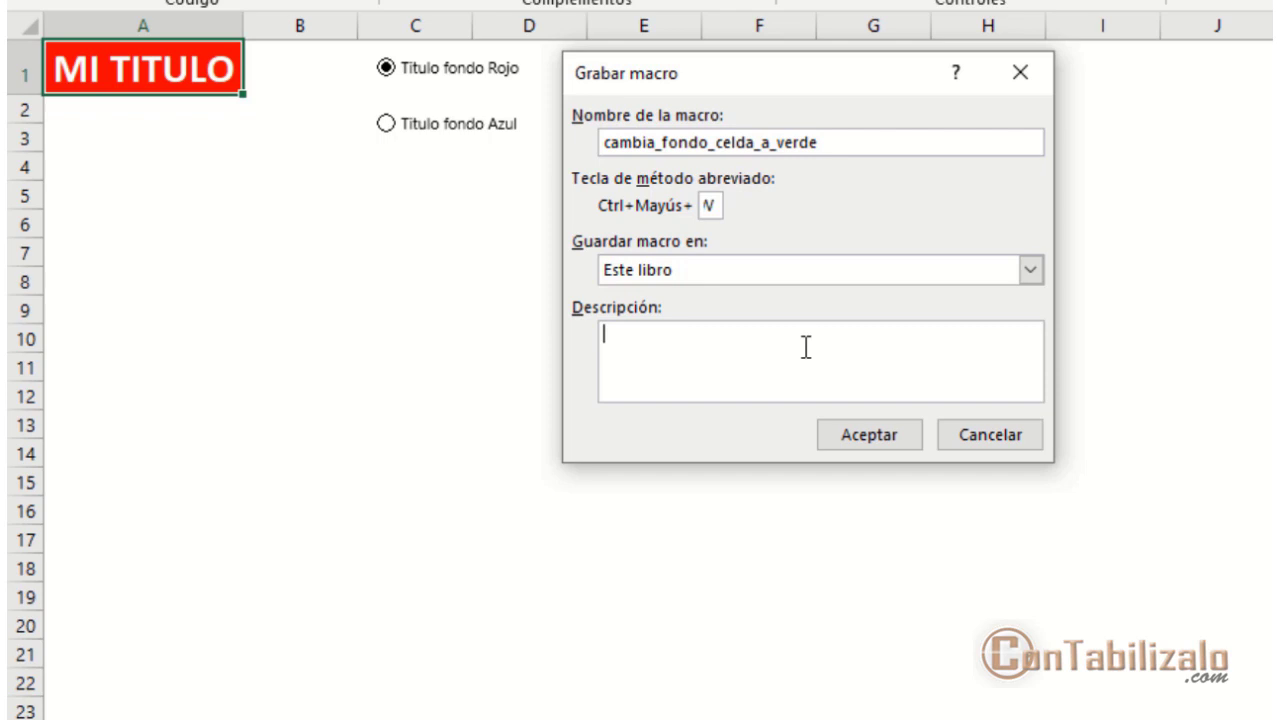
{"action": "type", "text": "cambia el color de fondd"}
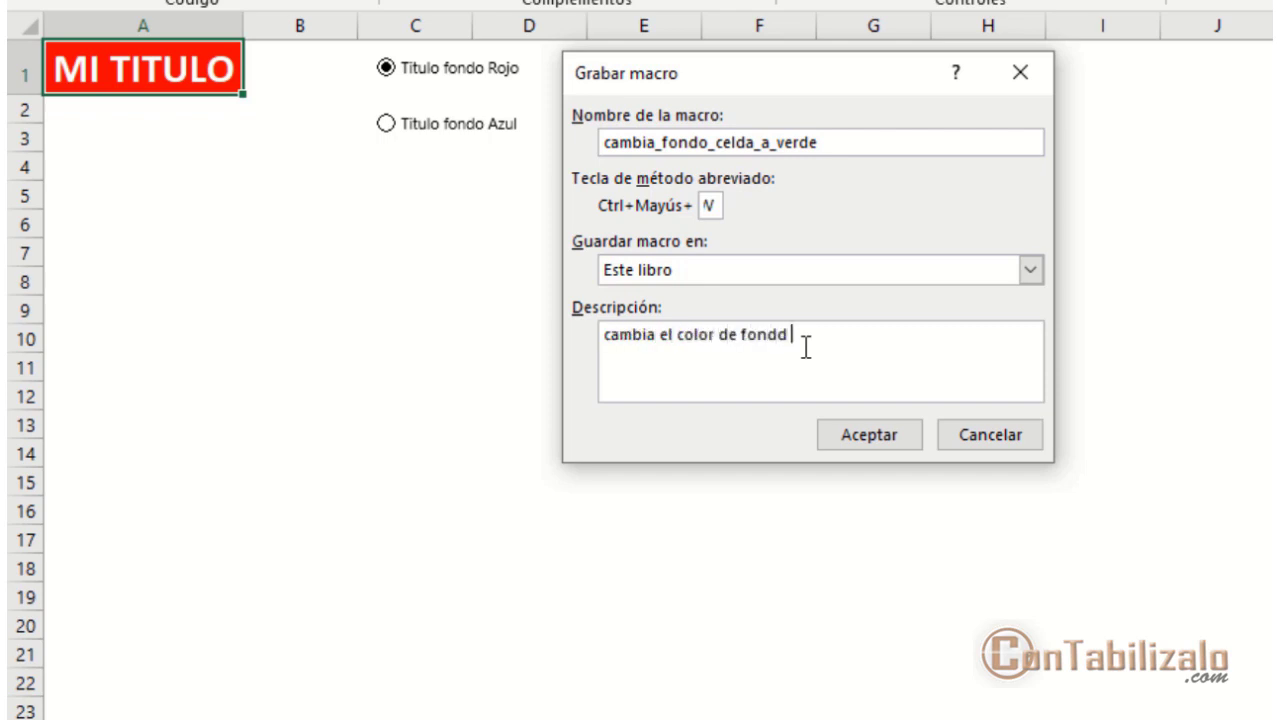
{"action": "key", "text": "BackSpace"}
{"action": "type", "text": "o de una determinada celda"}
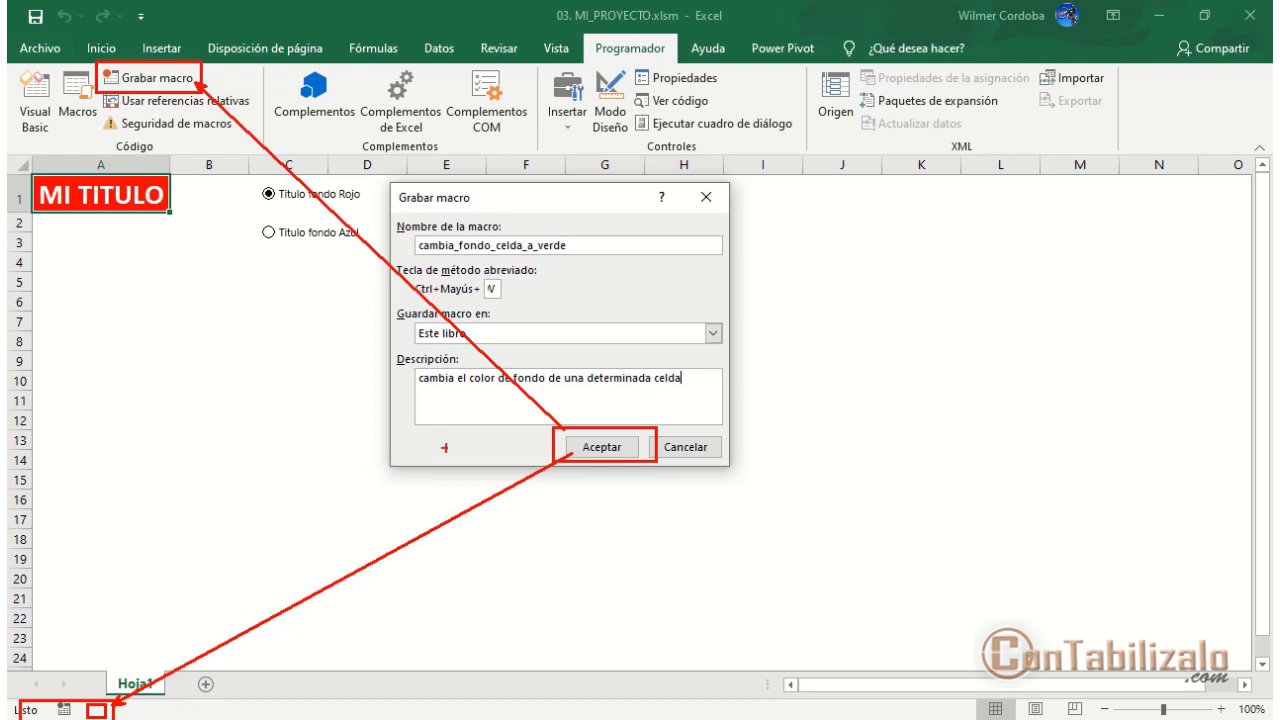
{"action": "left_click", "coordinate": [597, 447]}
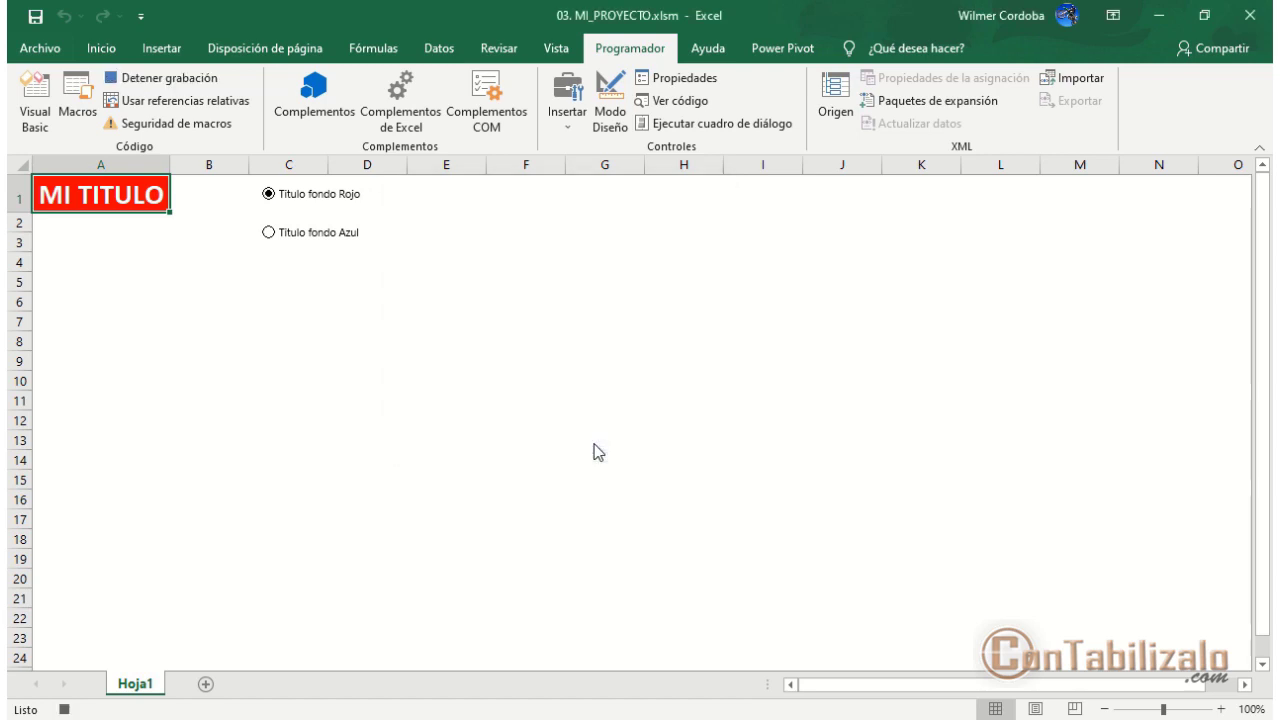
{"action": "mouse_move", "coordinate": [48, 691]}
{"action": "left_mouse_down"}
{"action": "mouse_move", "coordinate": [83, 719]}
{"action": "mouse_move", "coordinate": [144, 452]}
{"action": "mouse_move", "coordinate": [128, 110]}
{"action": "mouse_move", "coordinate": [80, 84]}
{"action": "mouse_move", "coordinate": [240, 87]}
{"action": "mouse_move", "coordinate": [283, 73]}
{"action": "left_mouse_up"}
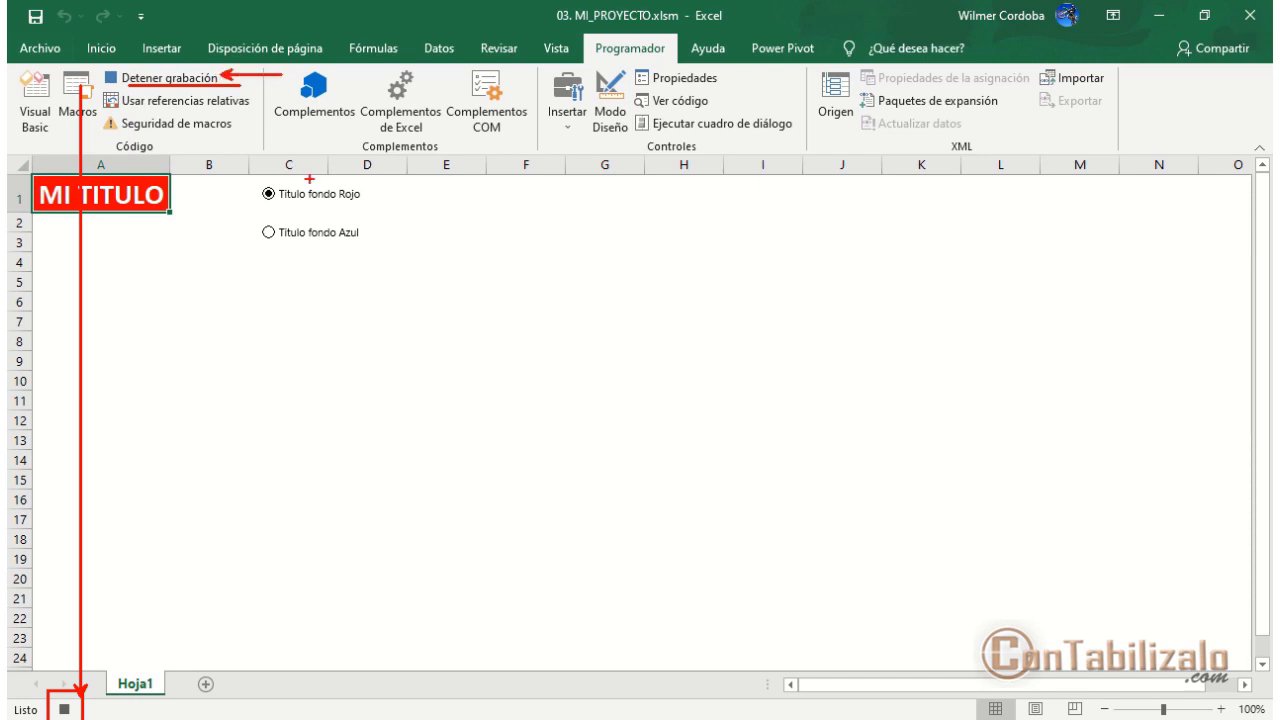
{"action": "key", "text": "Escape"}
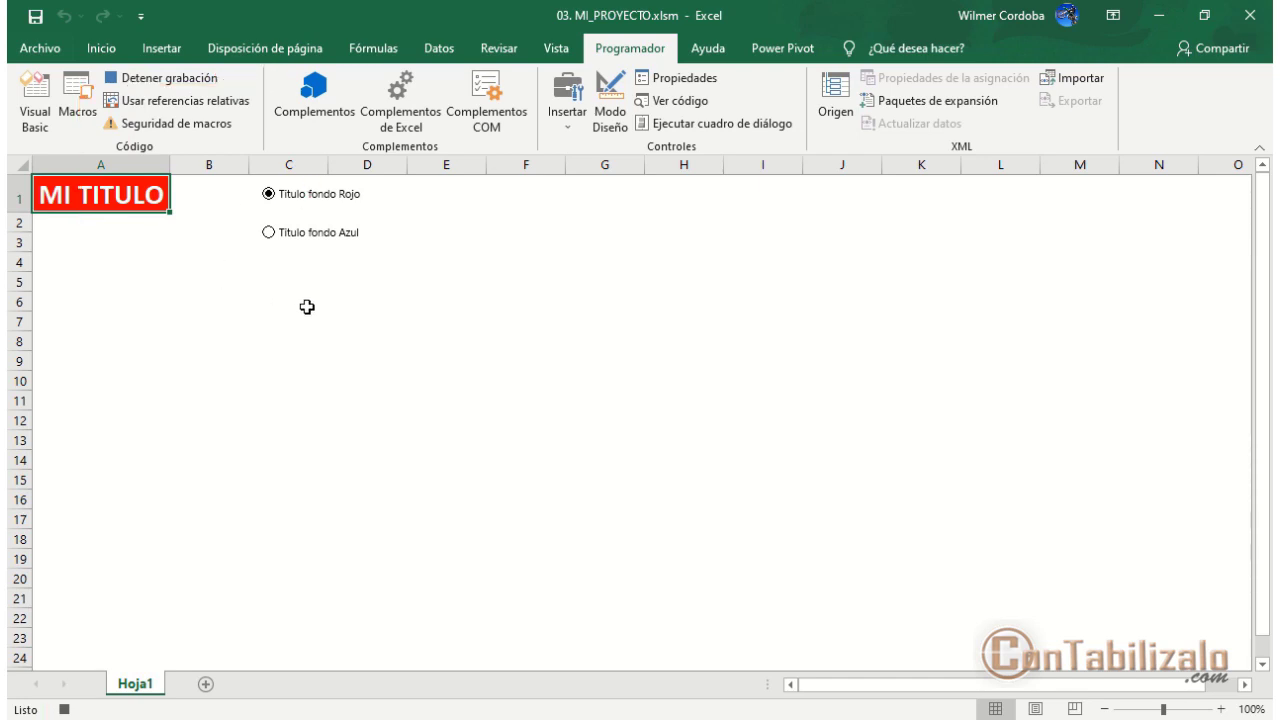
- Enter "BIENVENIDO AL CURSO" in cell A7
{"action": "left_click", "coordinate": [57, 321]}
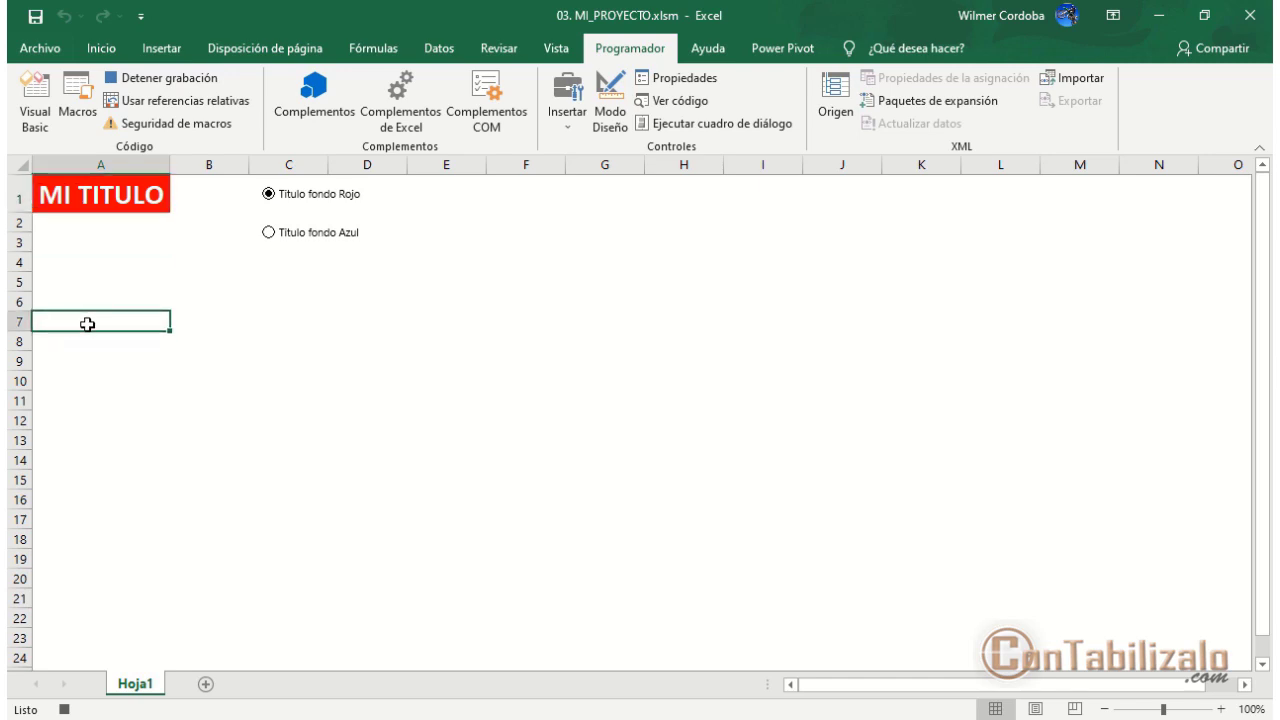
{"action": "type", "text": "BIEN"}
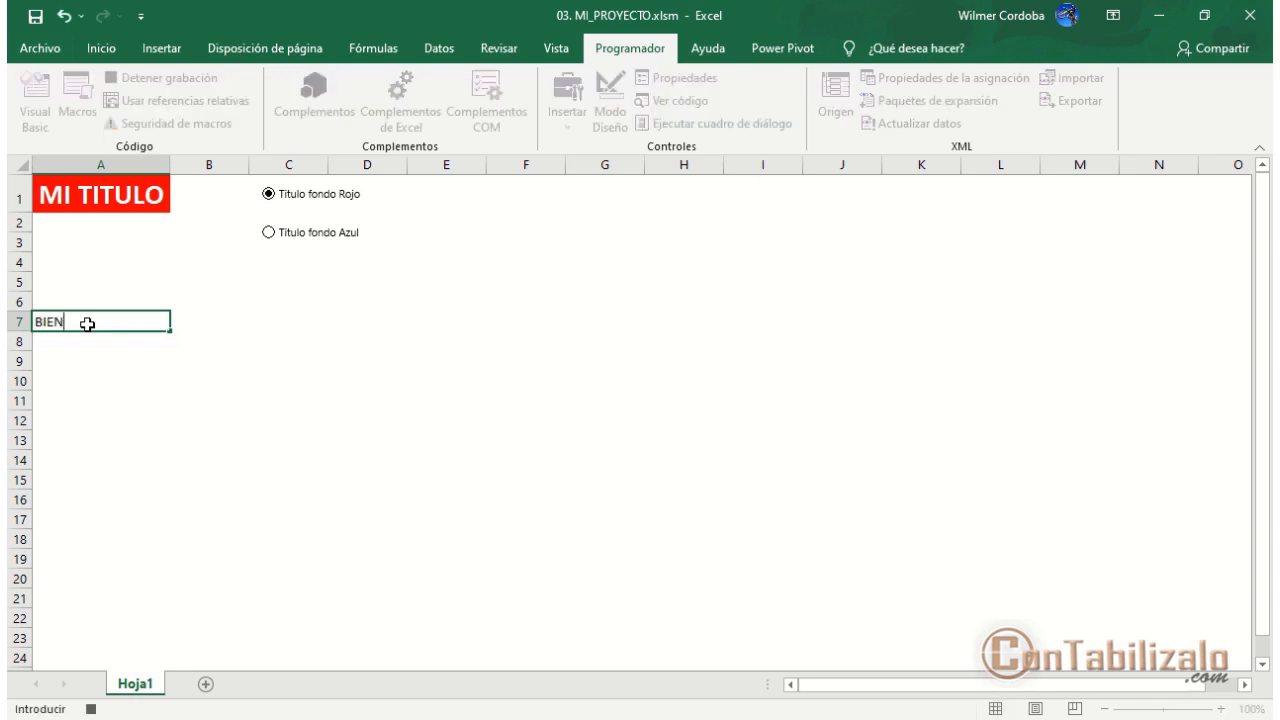
{"action": "type", "text": "VENIDO AL CURSO"}
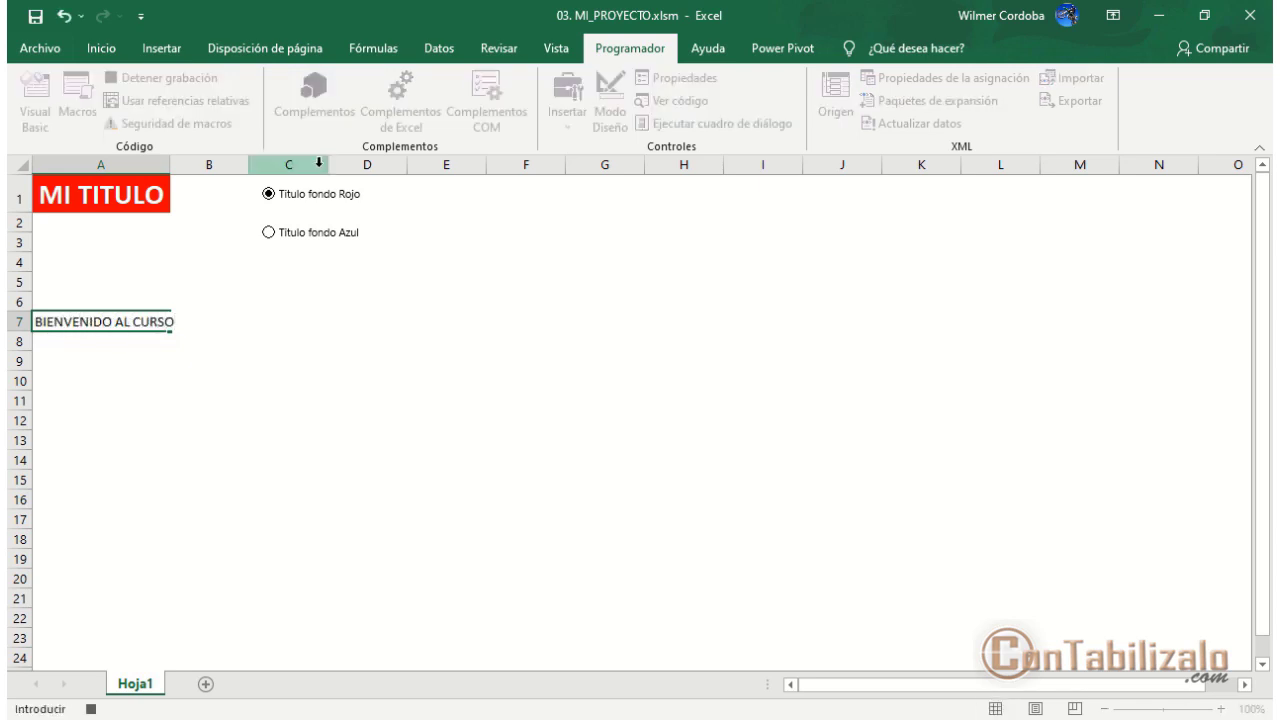
{"action": "key", "text": "Return"}
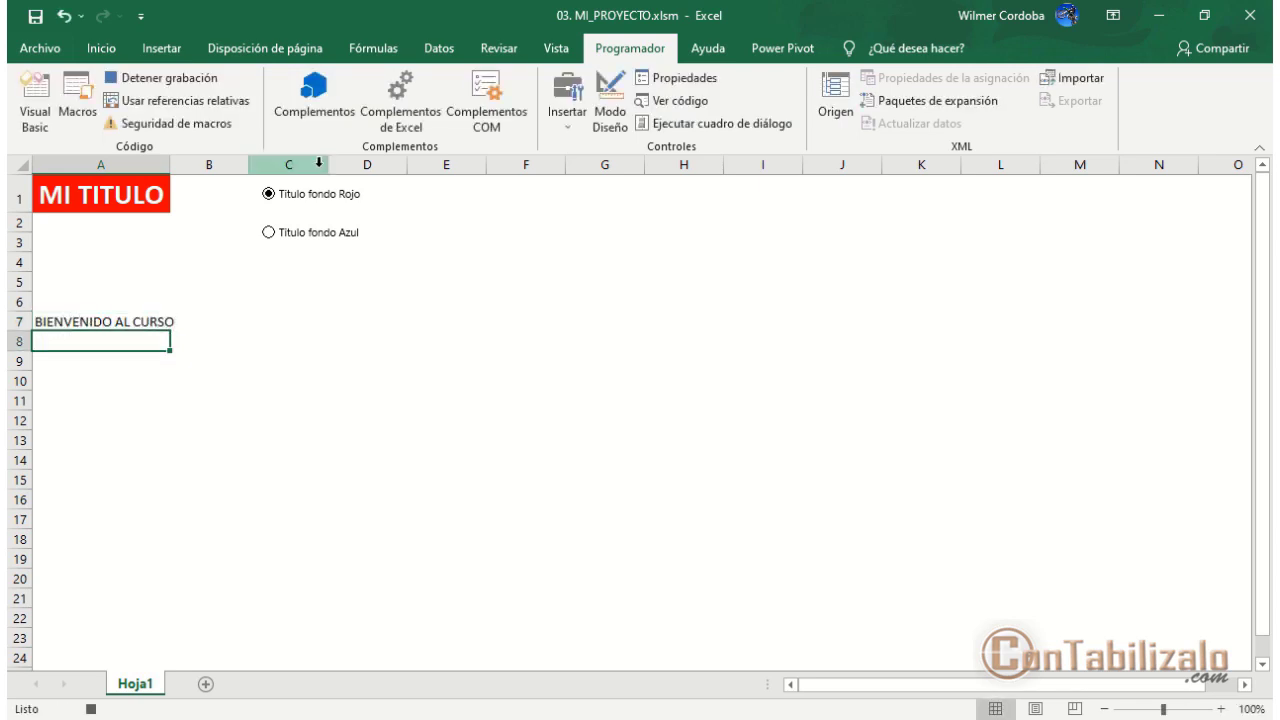
- Format cell A7 with a dark green fill and bold white text
{"action": "left_click", "coordinate": [97, 321]}
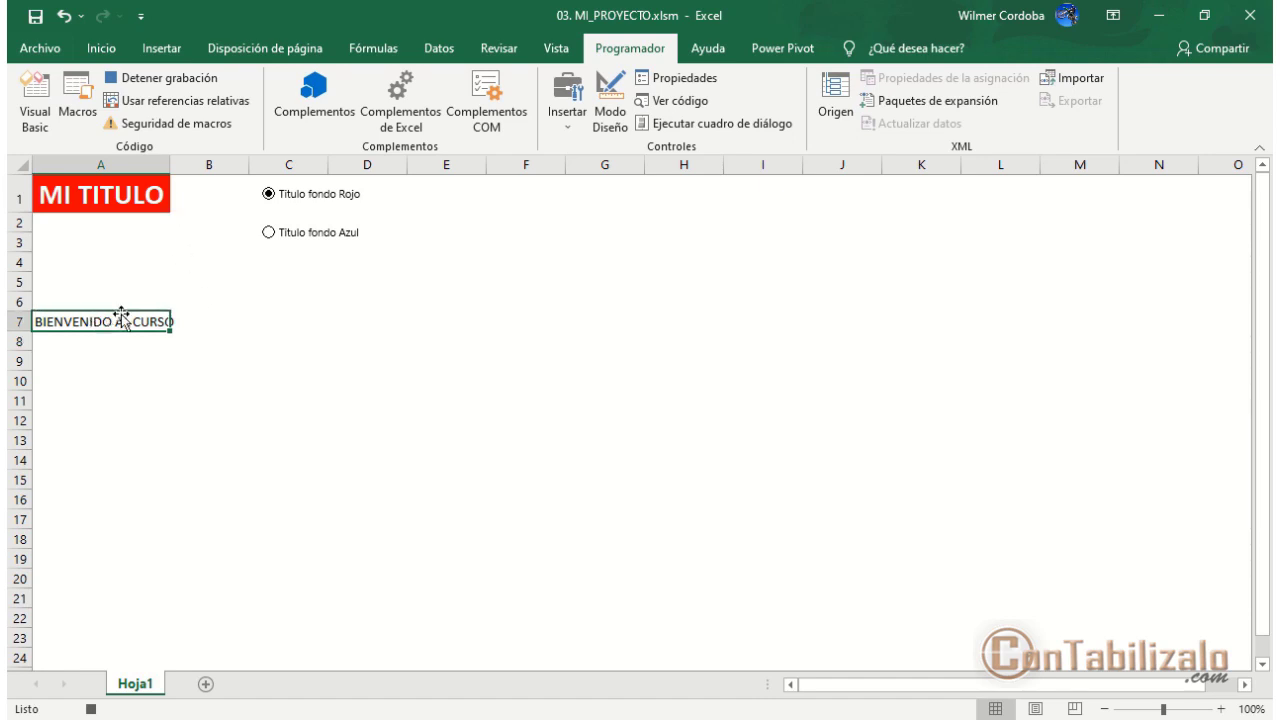
{"action": "left_click", "coordinate": [101, 48]}
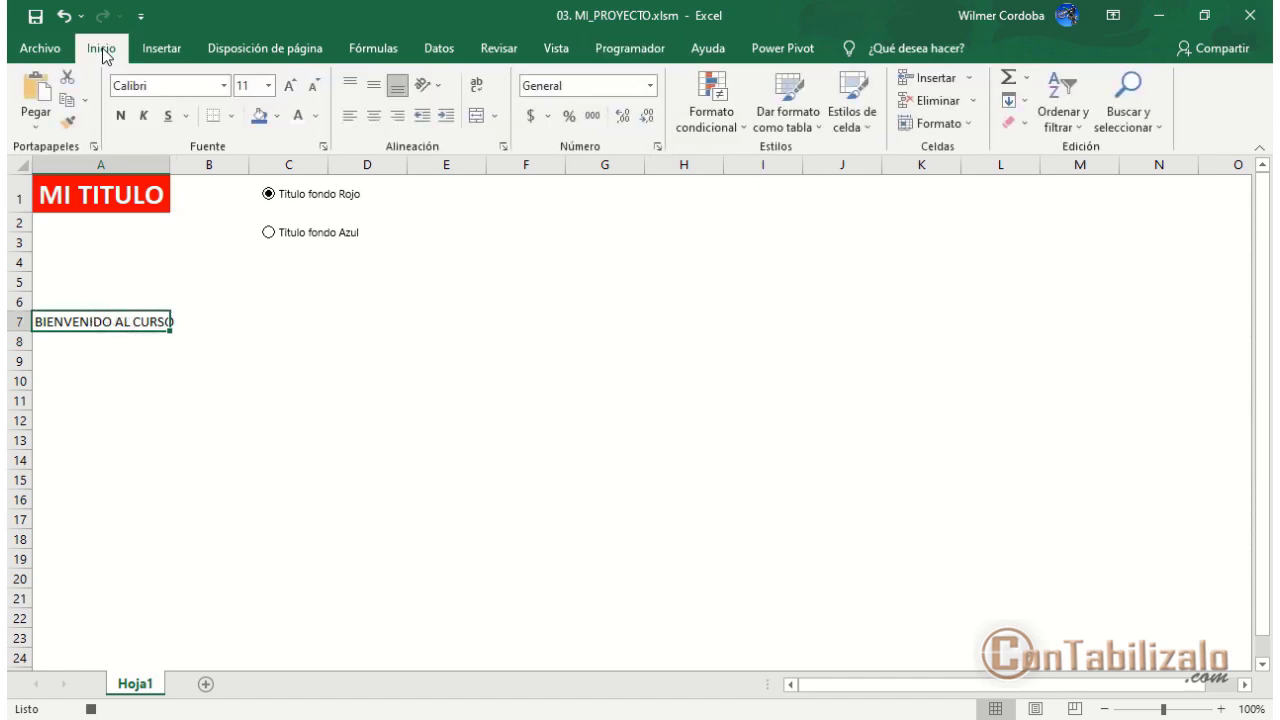
{"action": "left_click", "coordinate": [279, 119]}
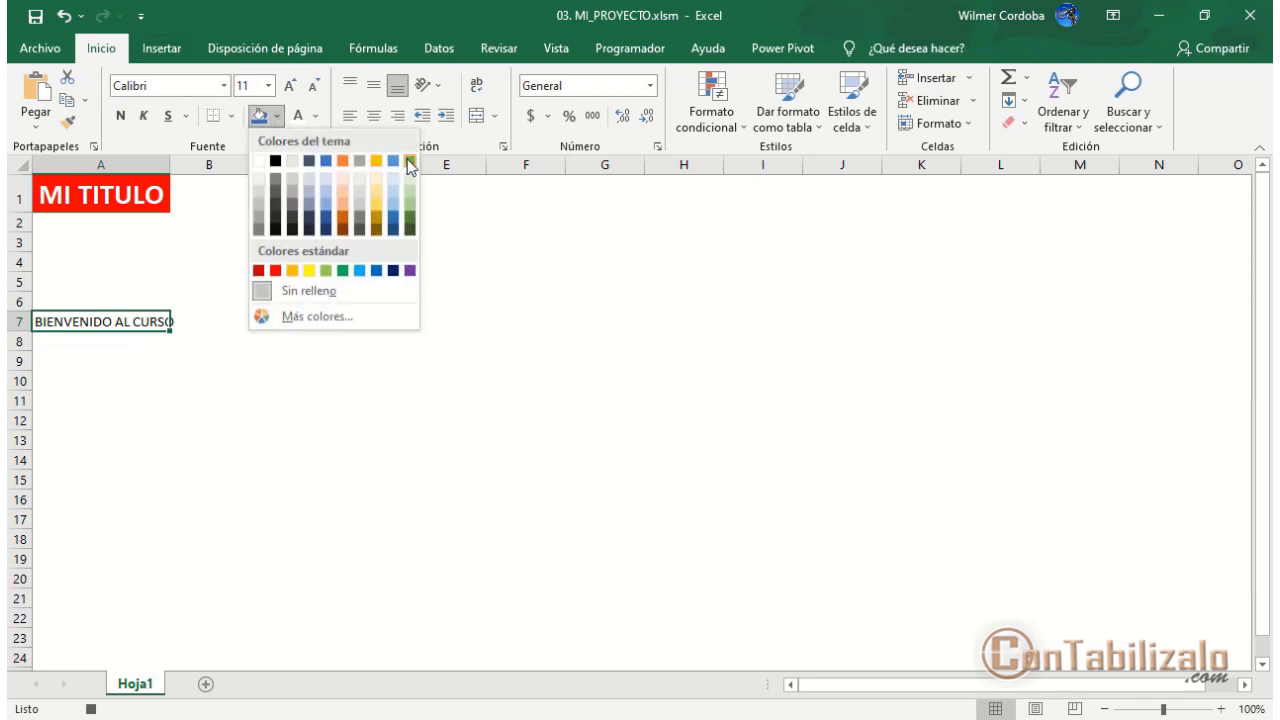
{"action": "left_click", "coordinate": [409, 228]}
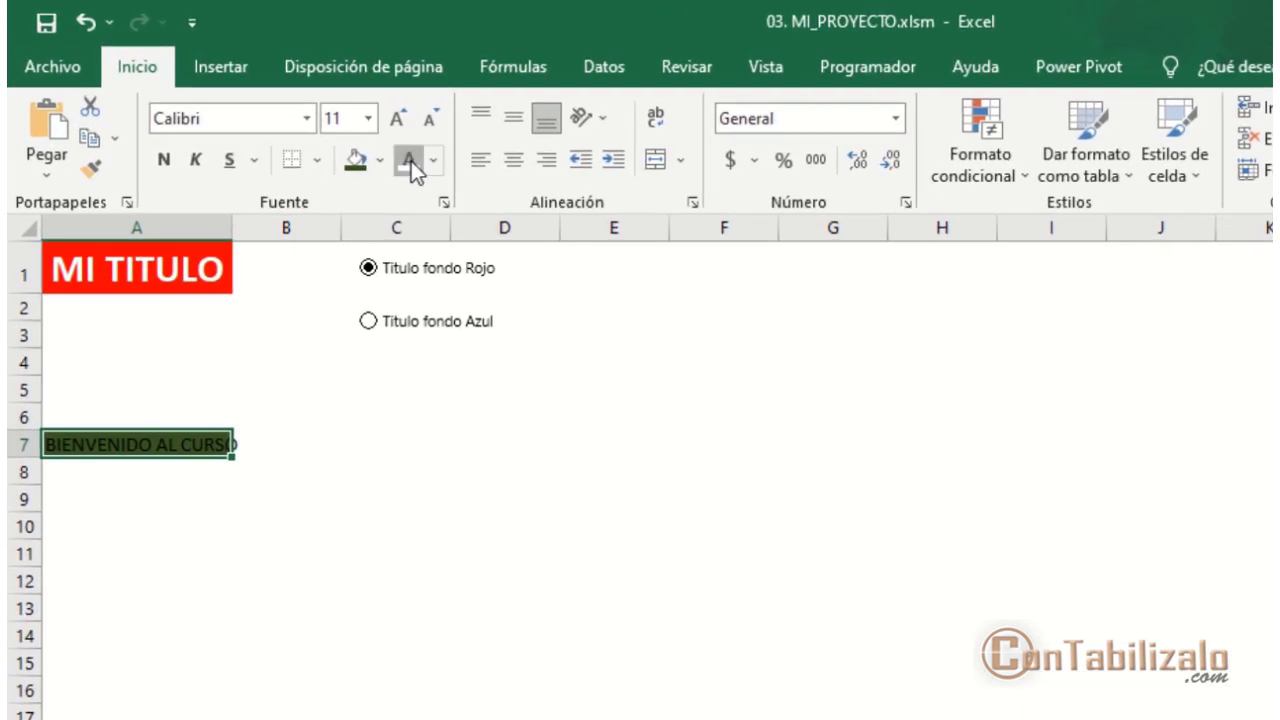
{"action": "left_click", "coordinate": [319, 125]}
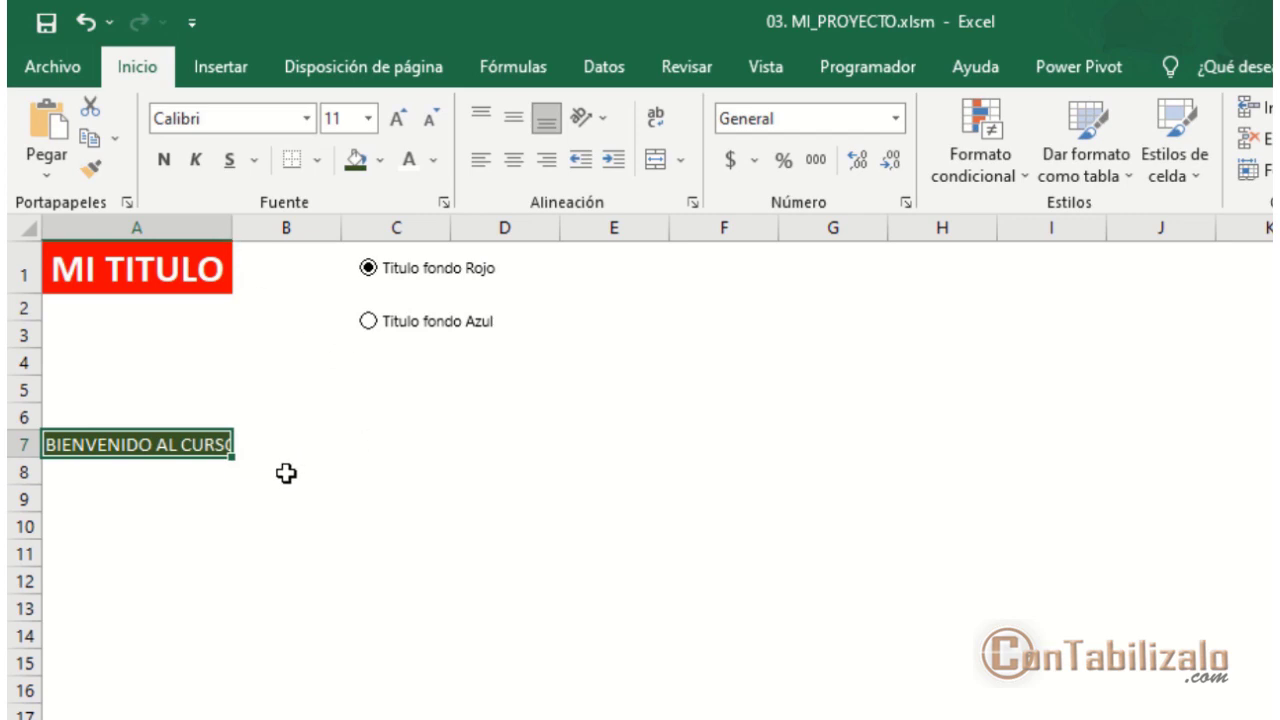
{"action": "left_click", "coordinate": [163, 163]}
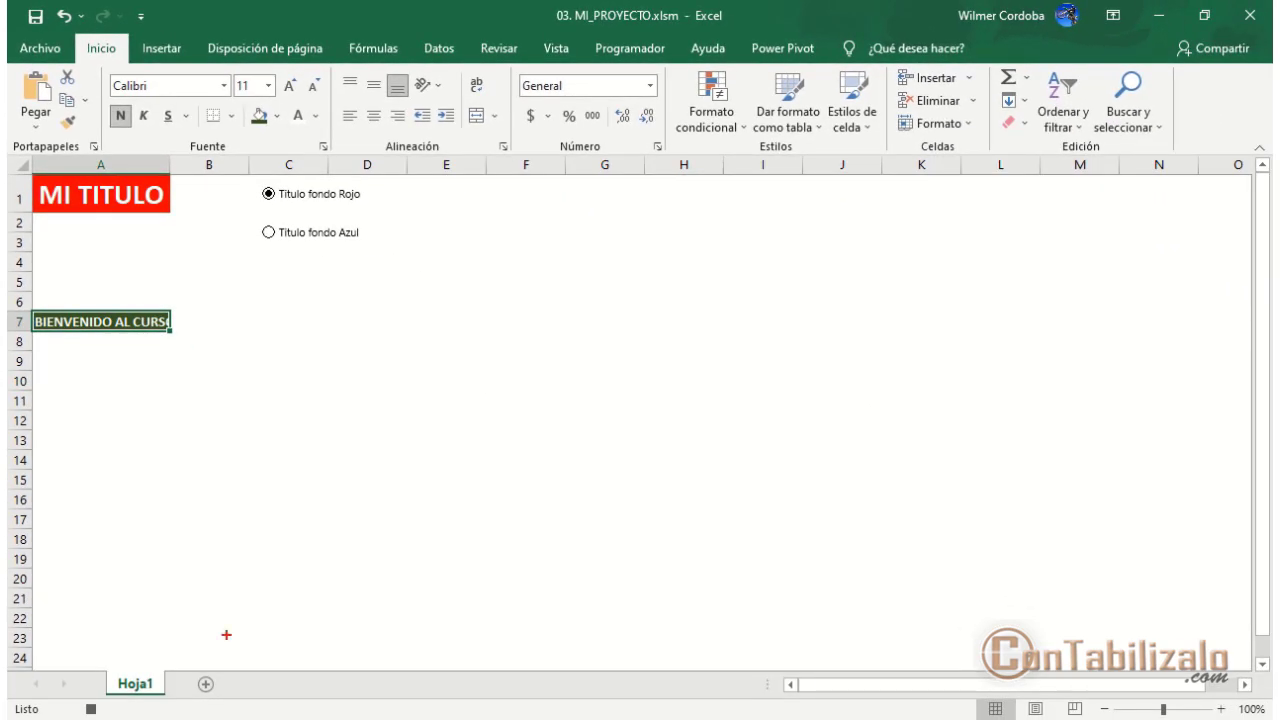
{"action": "mouse_move", "coordinate": [74, 700]}
{"action": "left_mouse_down"}
{"action": "mouse_move", "coordinate": [128, 718]}
{"action": "mouse_move", "coordinate": [408, 446]}
{"action": "left_mouse_up"}
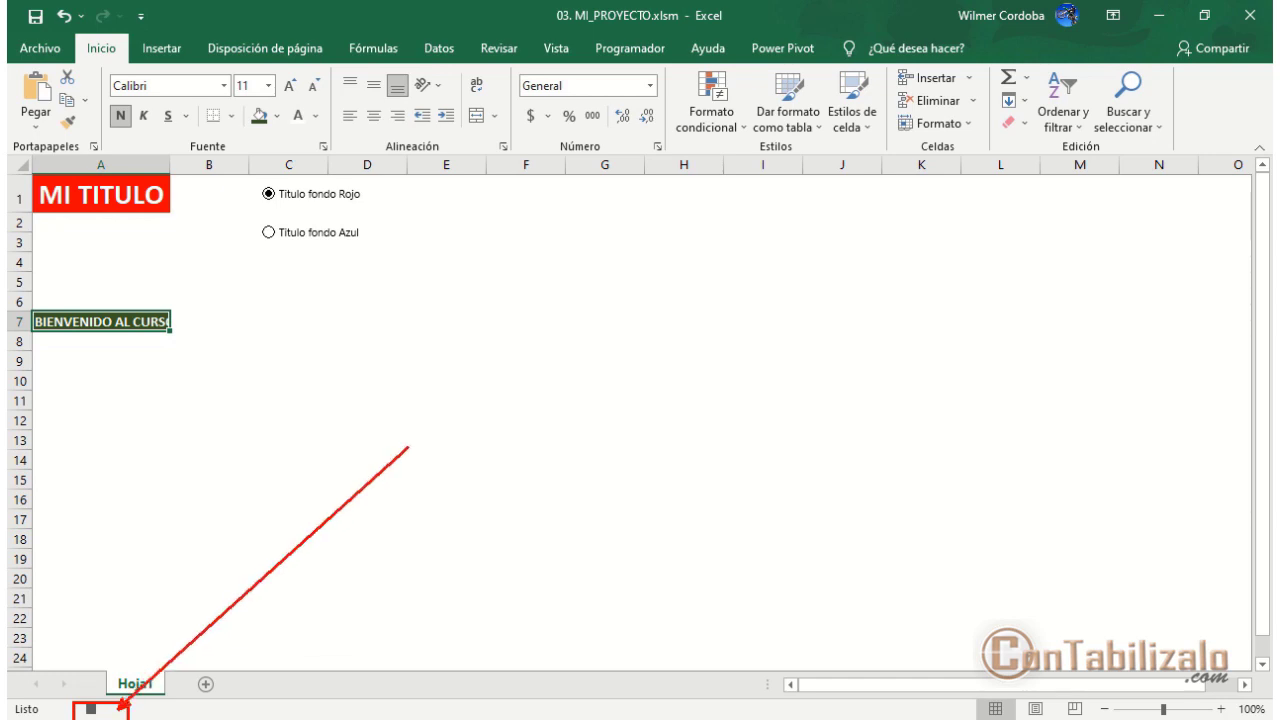
{"action": "key", "text": "Escape"}
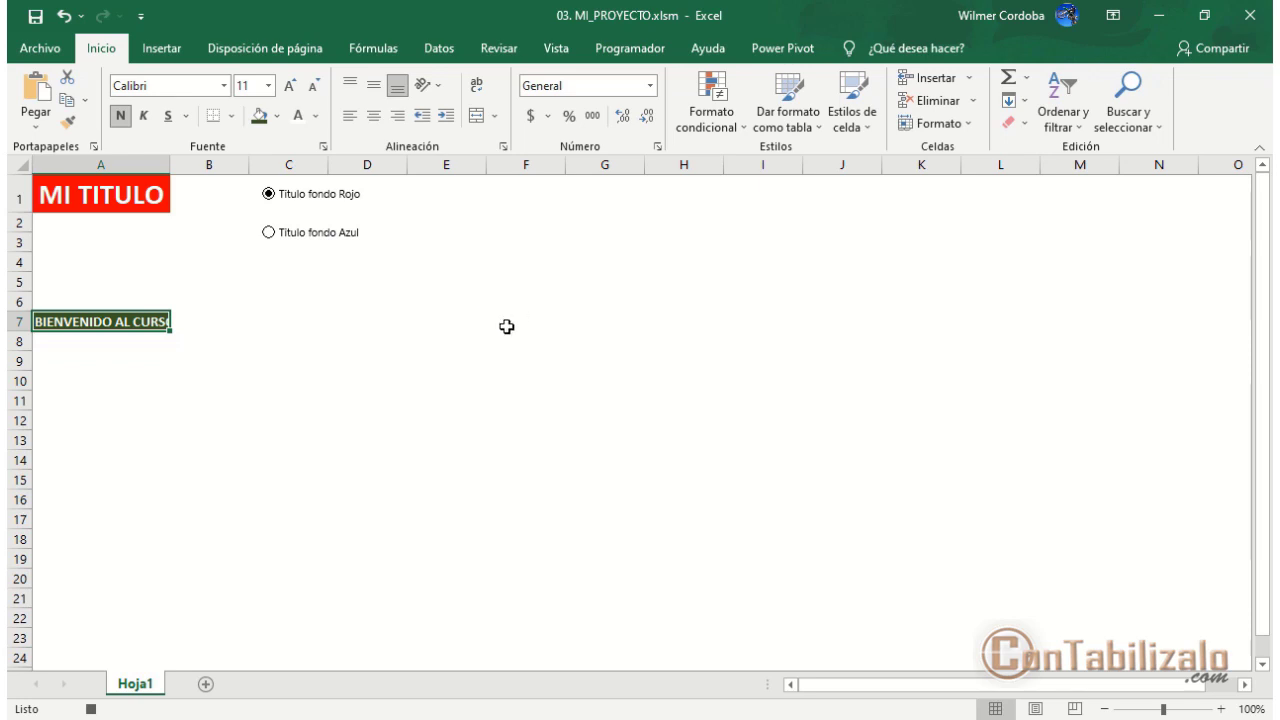
- Stop recording the macro
{"action": "left_click", "coordinate": [645, 49]}
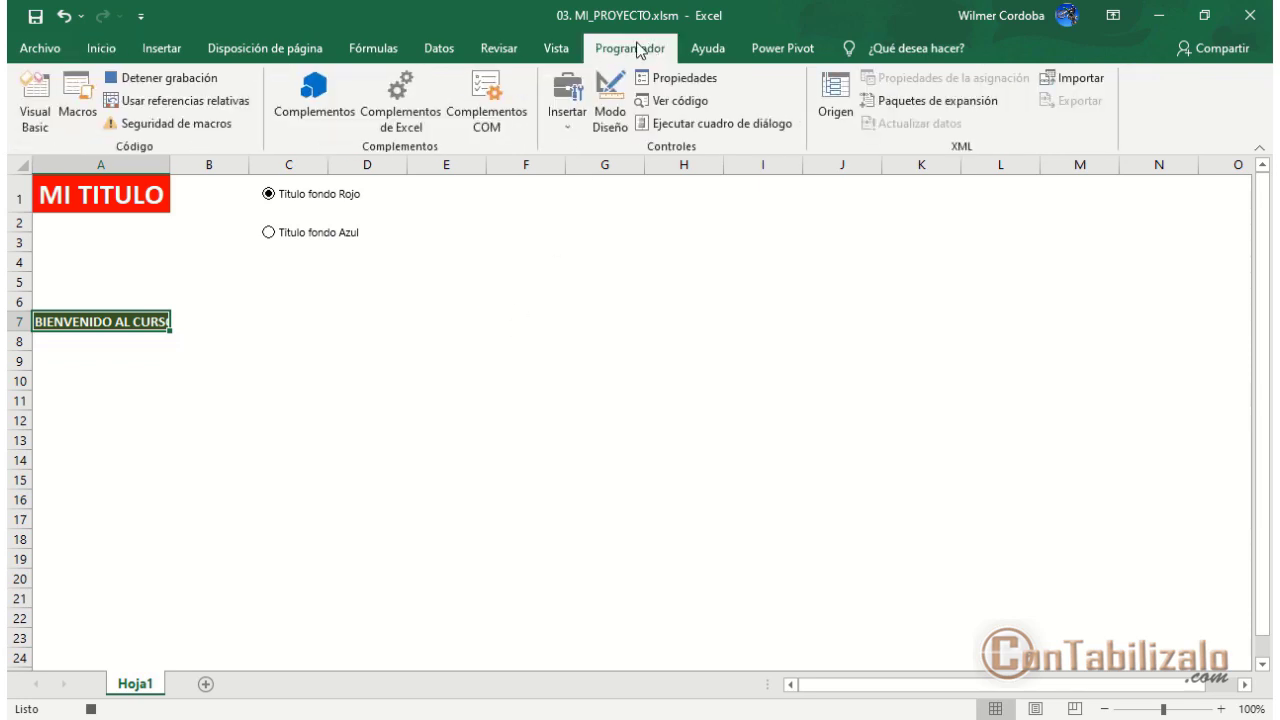
{"action": "left_click", "coordinate": [150, 84]}
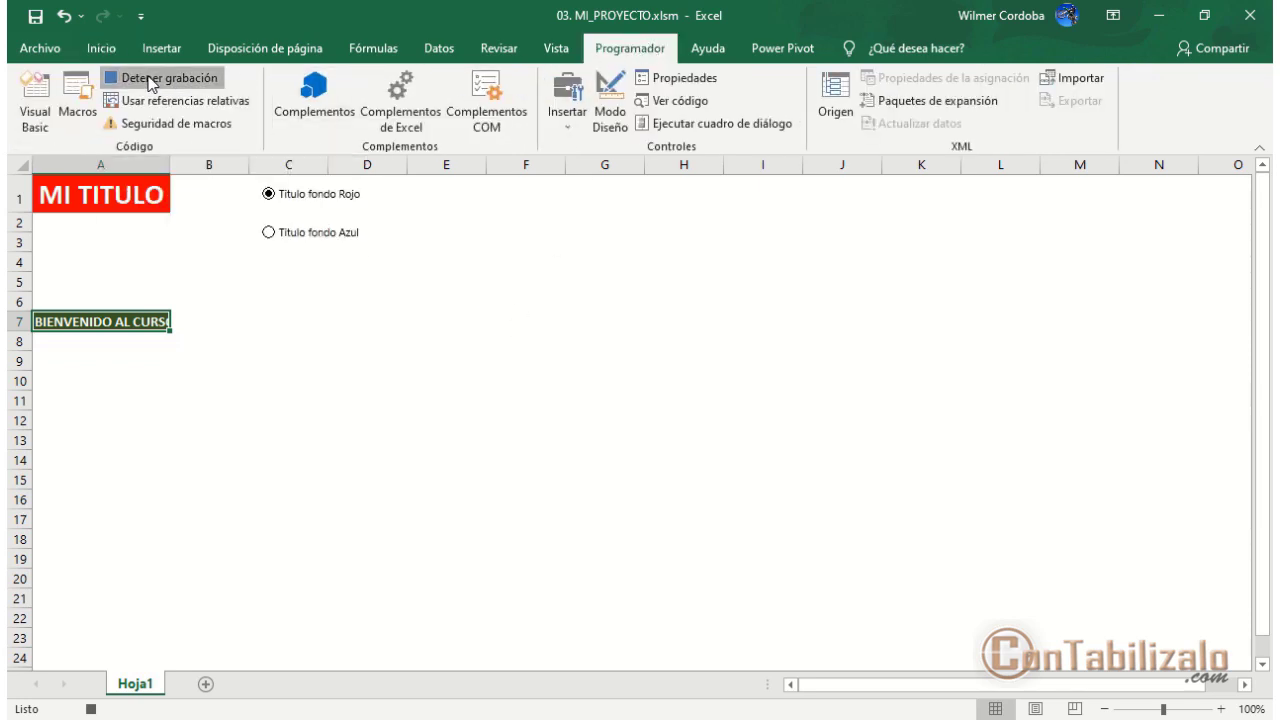
{"action": "left_click", "coordinate": [215, 322]}
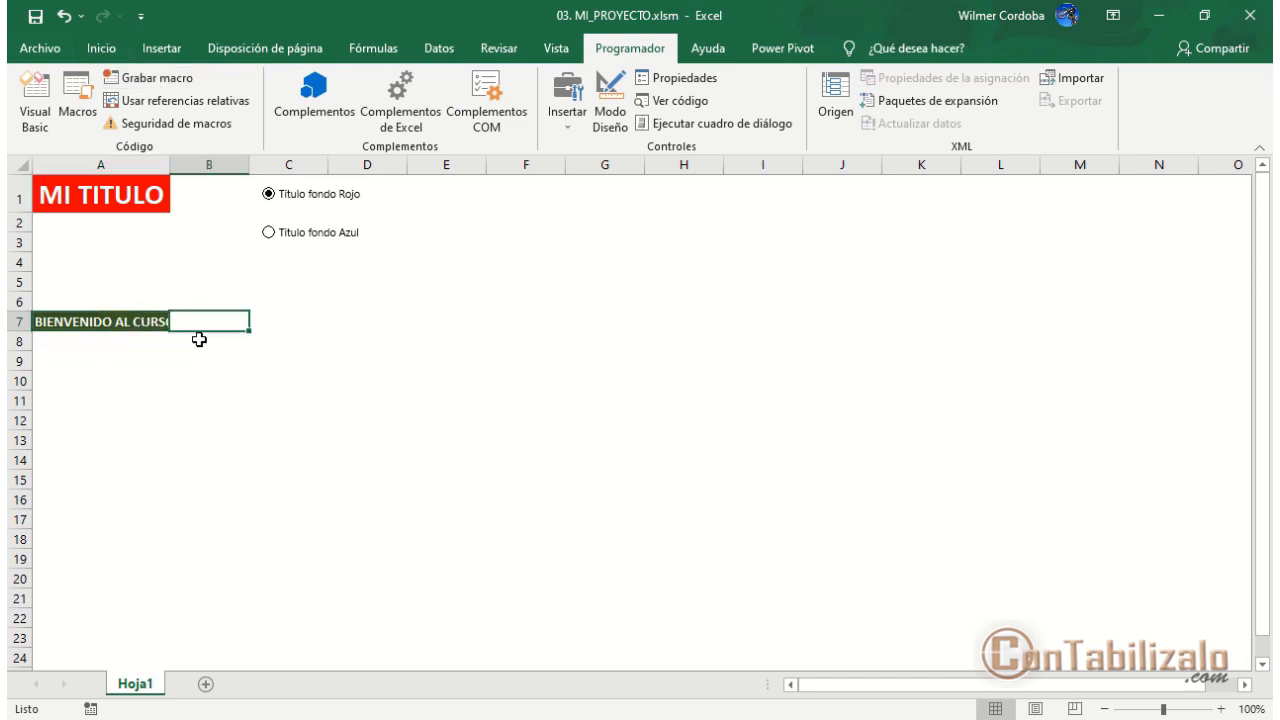
- Reset cell A7 to the automatic font color and no fill
{"action": "left_click", "coordinate": [120, 322]}
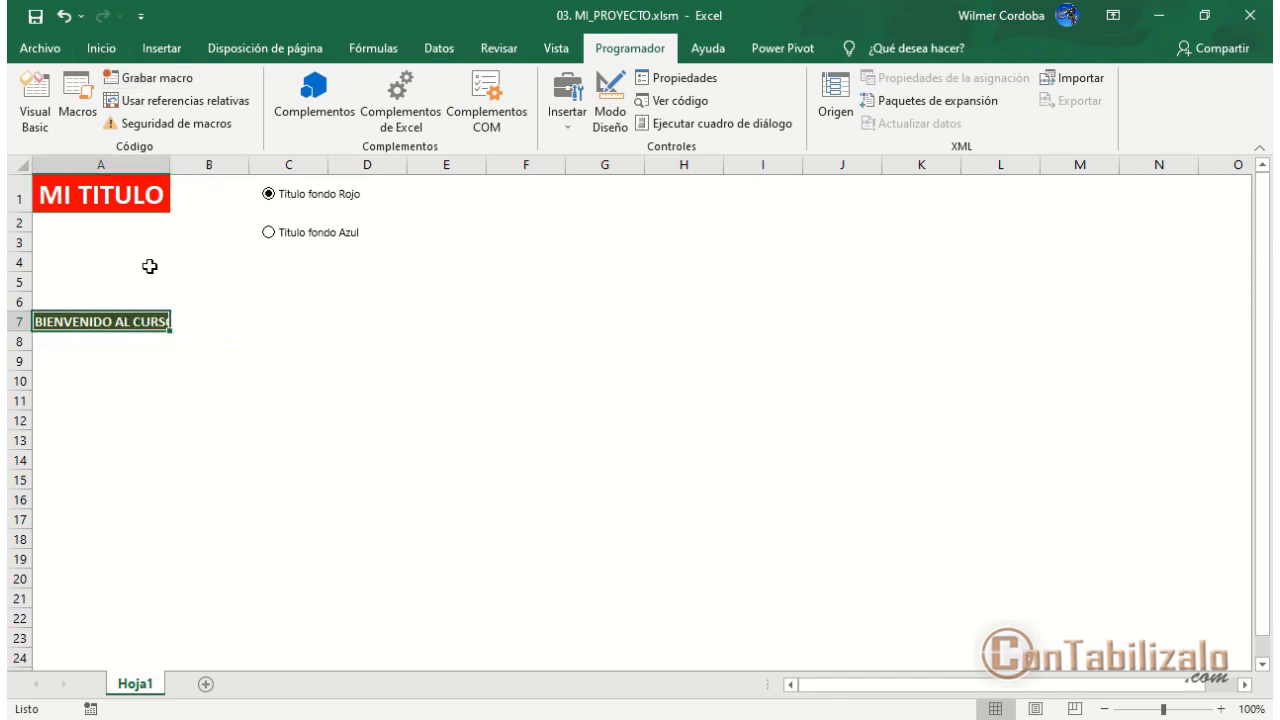
{"action": "left_click", "coordinate": [102, 50]}
{"action": "left_click", "coordinate": [314, 117]}
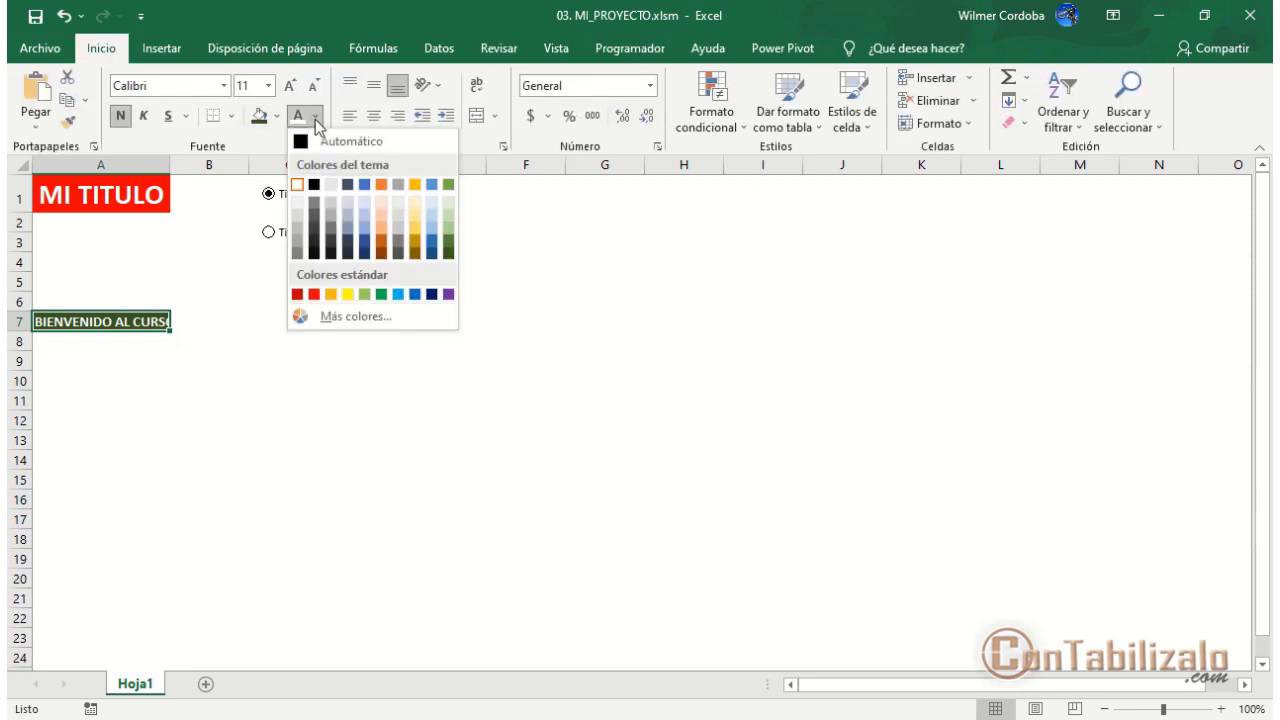
{"action": "left_click", "coordinate": [320, 138]}
{"action": "left_click", "coordinate": [278, 117]}
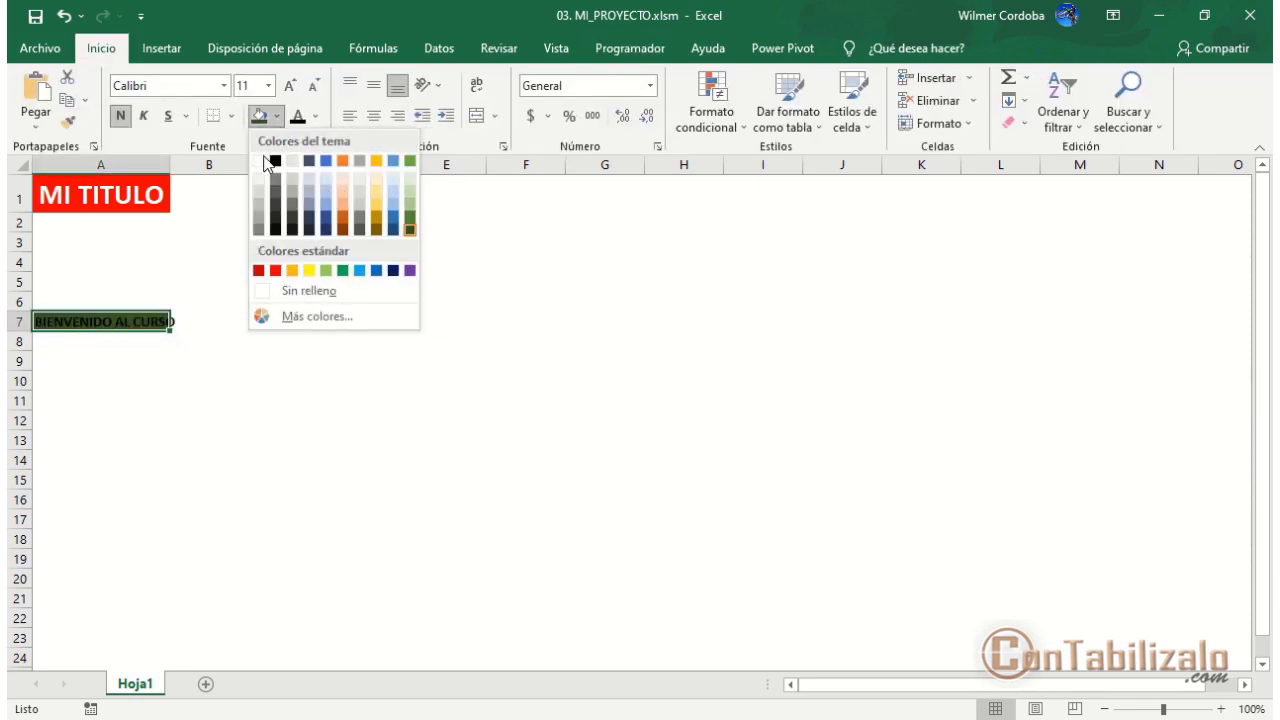
{"action": "left_click", "coordinate": [310, 285]}
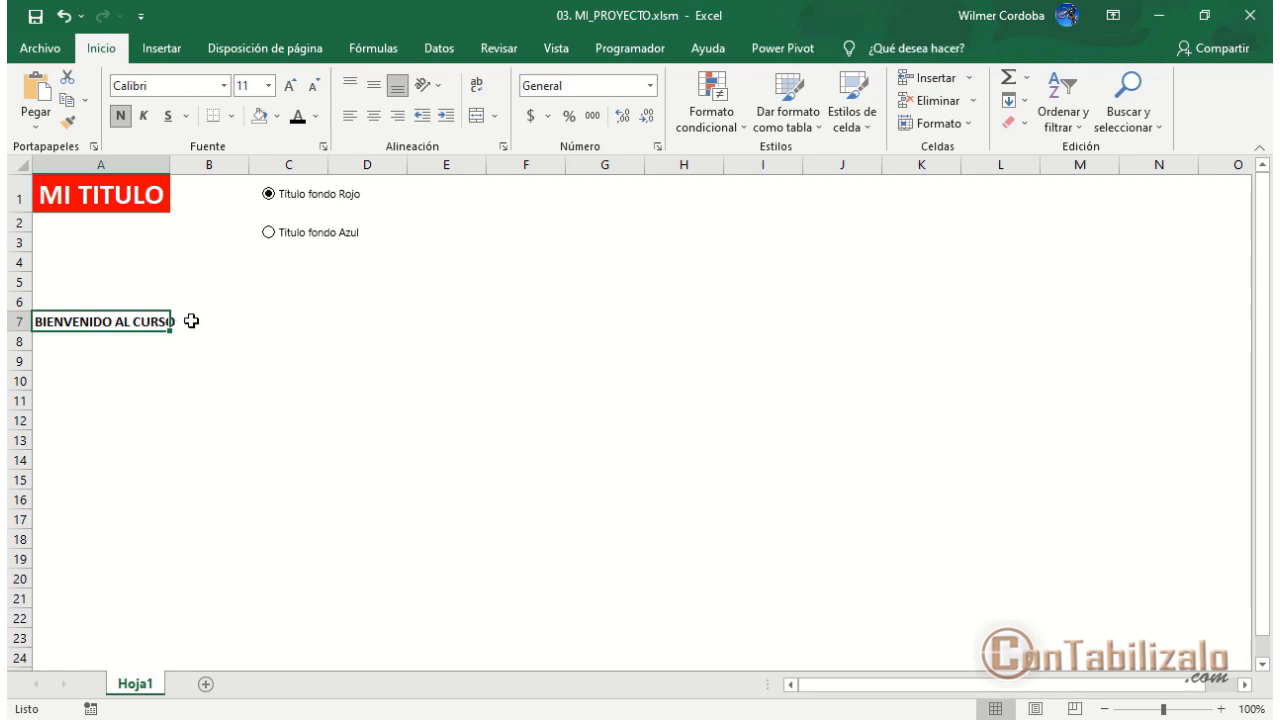
- With cell A7 selected, open the list of available macros and reposition its dialog over the sheet
{"action": "left_click", "coordinate": [191, 321]}
{"action": "left_click", "coordinate": [124, 322]}
{"action": "left_click", "coordinate": [627, 50]}
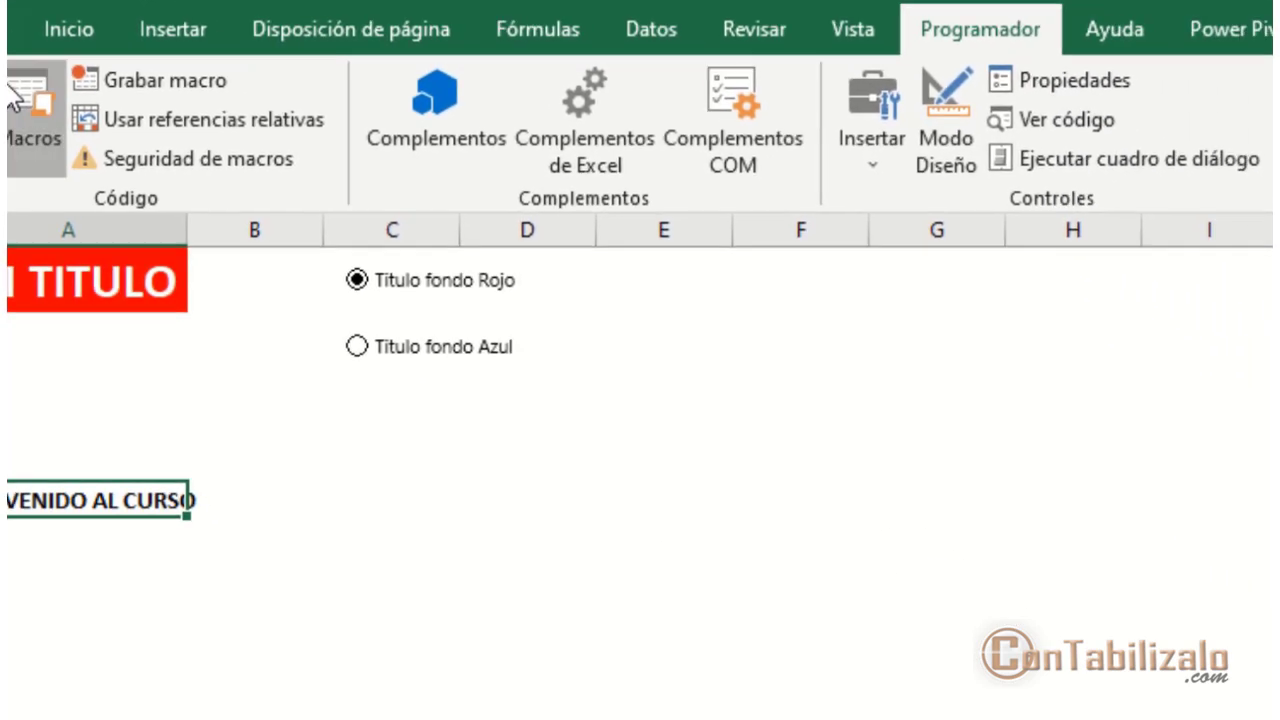
{"action": "left_click", "coordinate": [108, 145]}
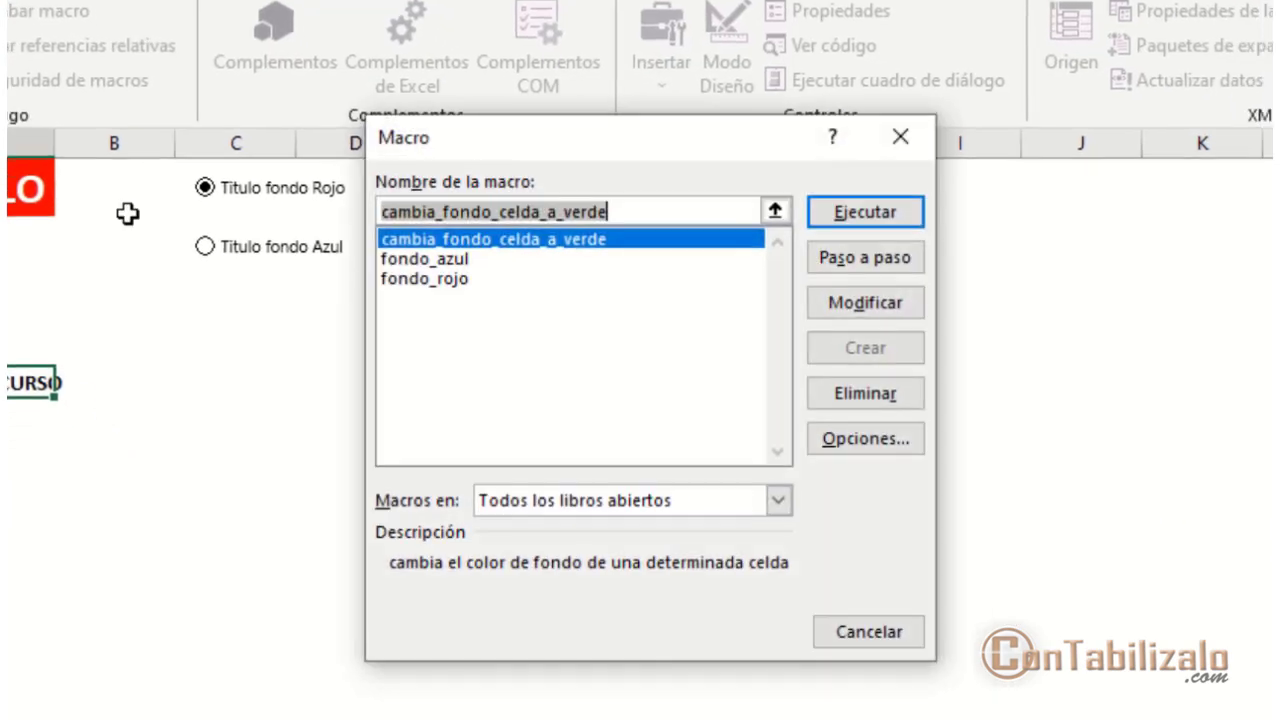
{"action": "left_click_drag", "start_coordinate": [605, 185], "coordinate": [628, 226]}
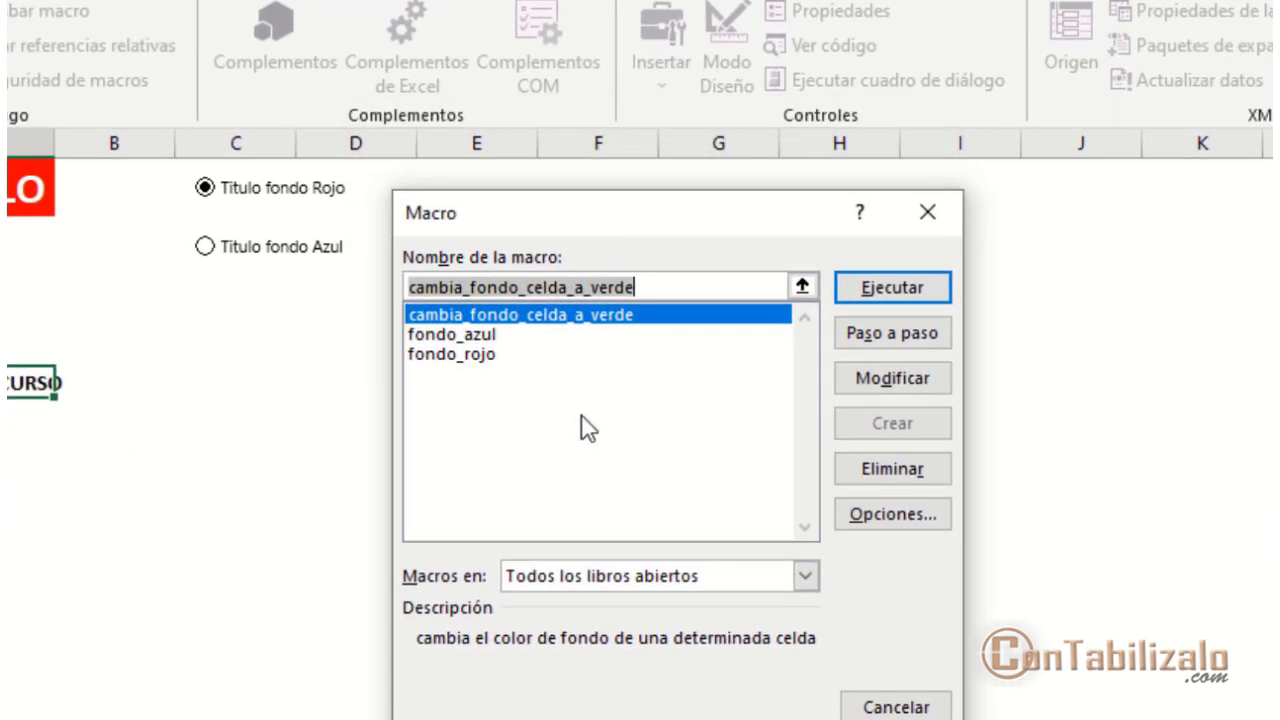
{"action": "left_click_drag", "start_coordinate": [509, 331], "coordinate": [514, 376]}
{"action": "mouse_move", "coordinate": [172, 155]}
{"action": "left_mouse_down"}
{"action": "mouse_move", "coordinate": [310, 250]}
{"action": "mouse_move", "coordinate": [331, 284]}
{"action": "left_mouse_up"}
{"action": "mouse_move", "coordinate": [305, 240]}
{"action": "left_mouse_down"}
{"action": "mouse_move", "coordinate": [418, 326]}
{"action": "mouse_move", "coordinate": [652, 324]}
{"action": "left_mouse_up"}
{"action": "key", "text": "e"}
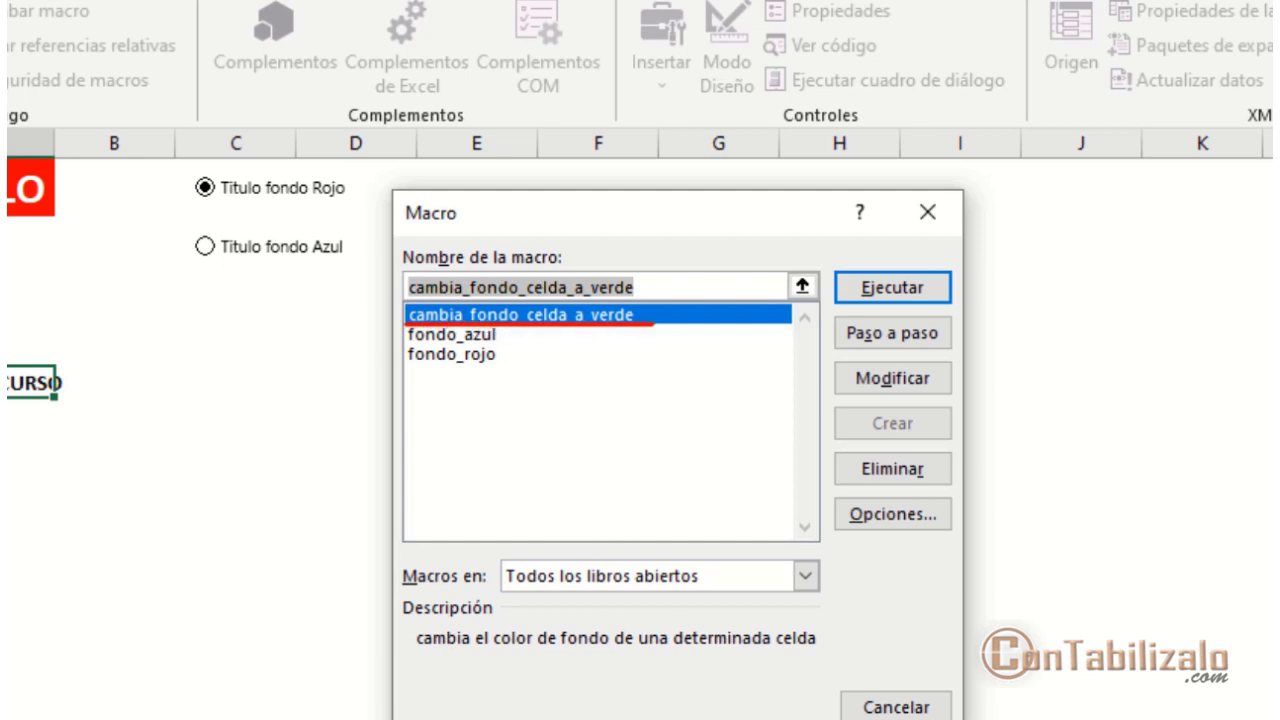
{"action": "key", "text": "Escape"}
- Select the macro cambia_fondo_celda_a_verde among the listed macros and run it
{"action": "left_click", "coordinate": [524, 316]}
{"action": "left_click", "coordinate": [482, 336]}
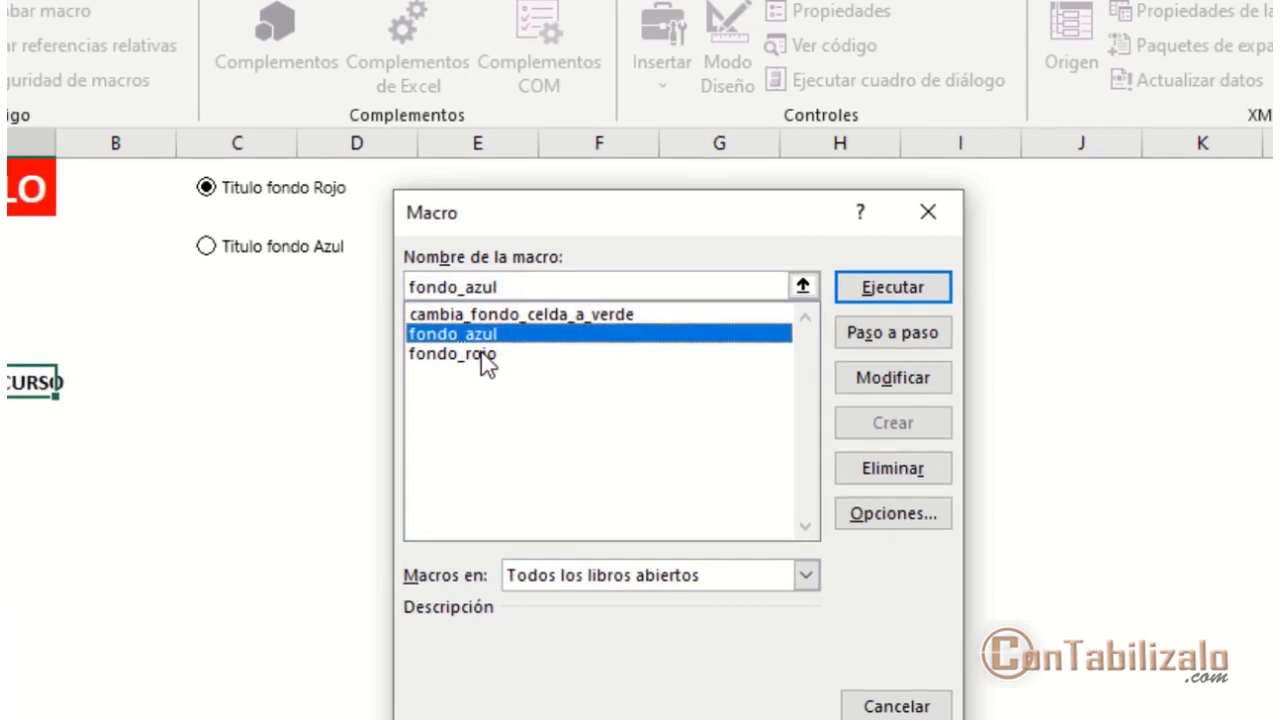
{"action": "left_click", "coordinate": [481, 355]}
{"action": "left_click", "coordinate": [540, 316]}
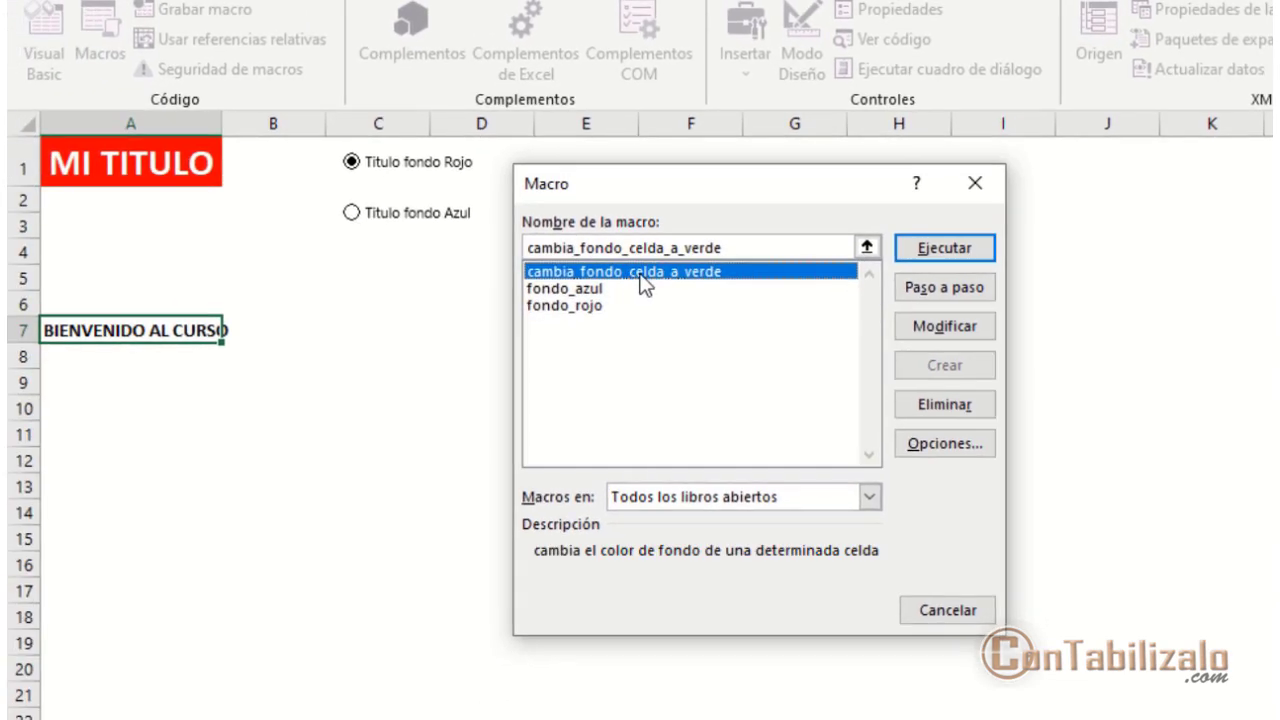
{"action": "left_click", "coordinate": [943, 252]}
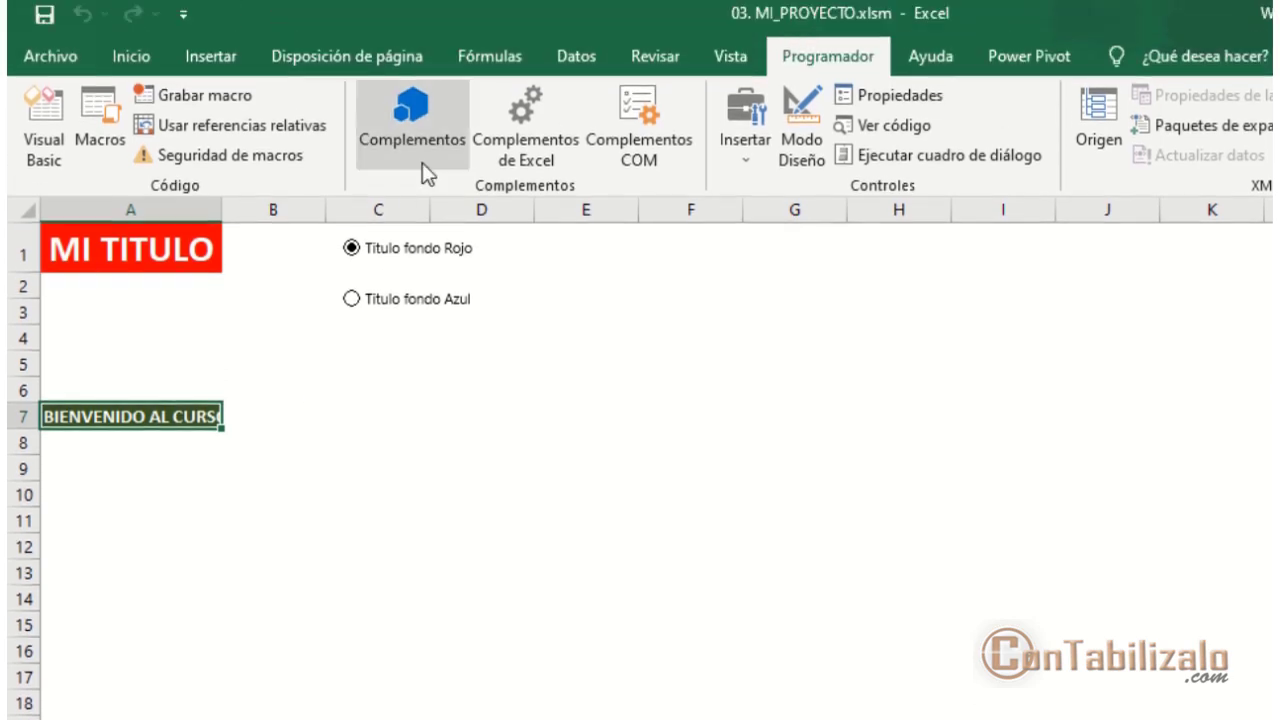
- Begin recording a new macro named cambia_fondo_a_color_azul, stored in this workbook
{"action": "left_click", "coordinate": [194, 101]}
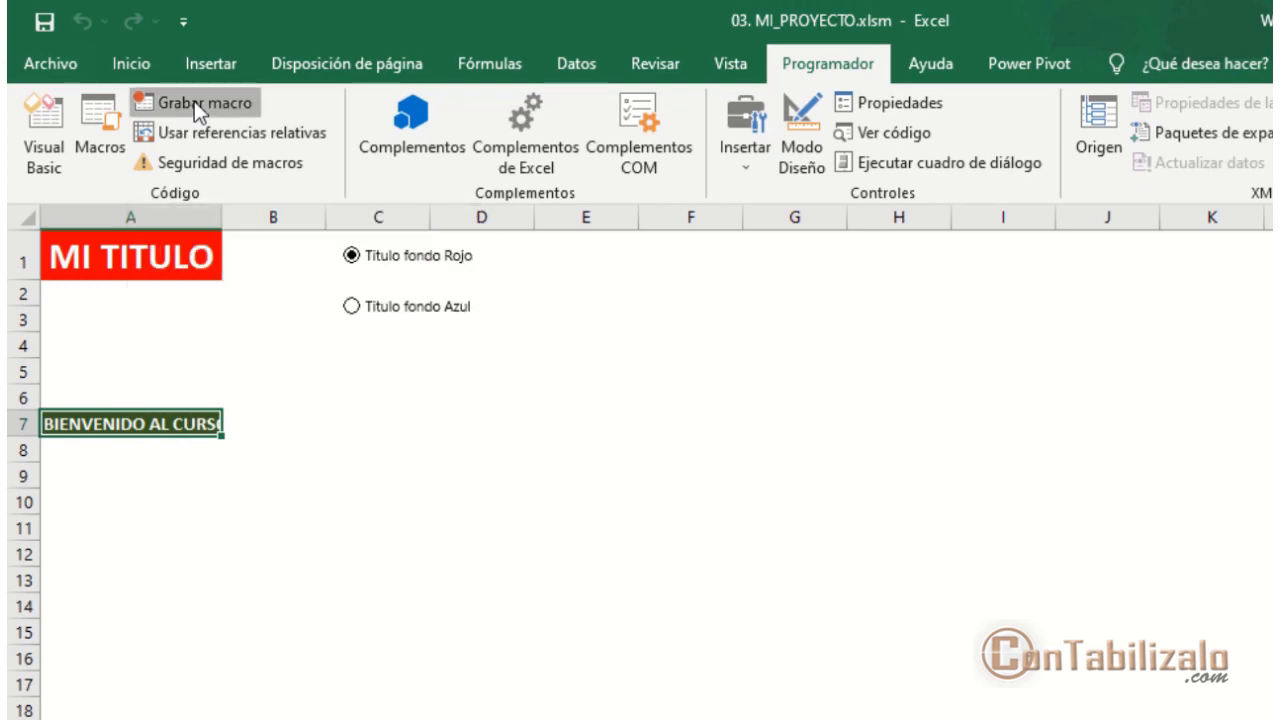
{"action": "left_click_drag", "start_coordinate": [731, 326], "coordinate": [553, 306]}
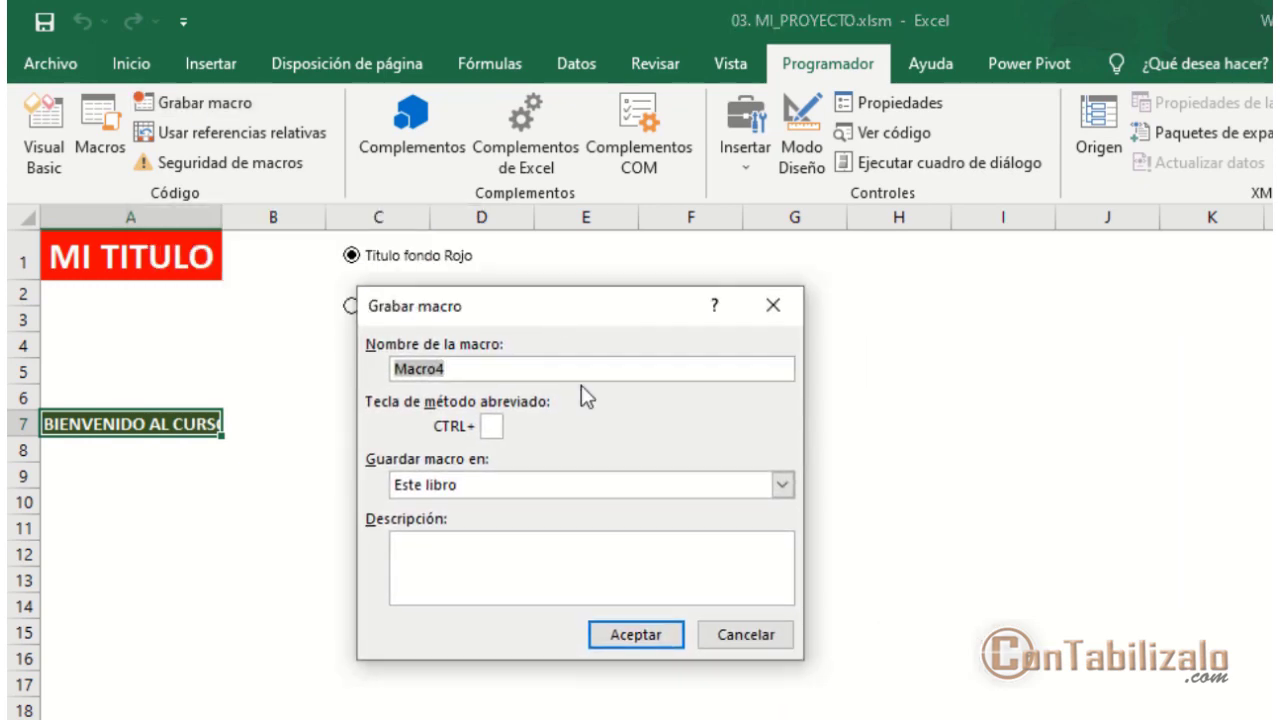
{"action": "type", "text": "ca"}
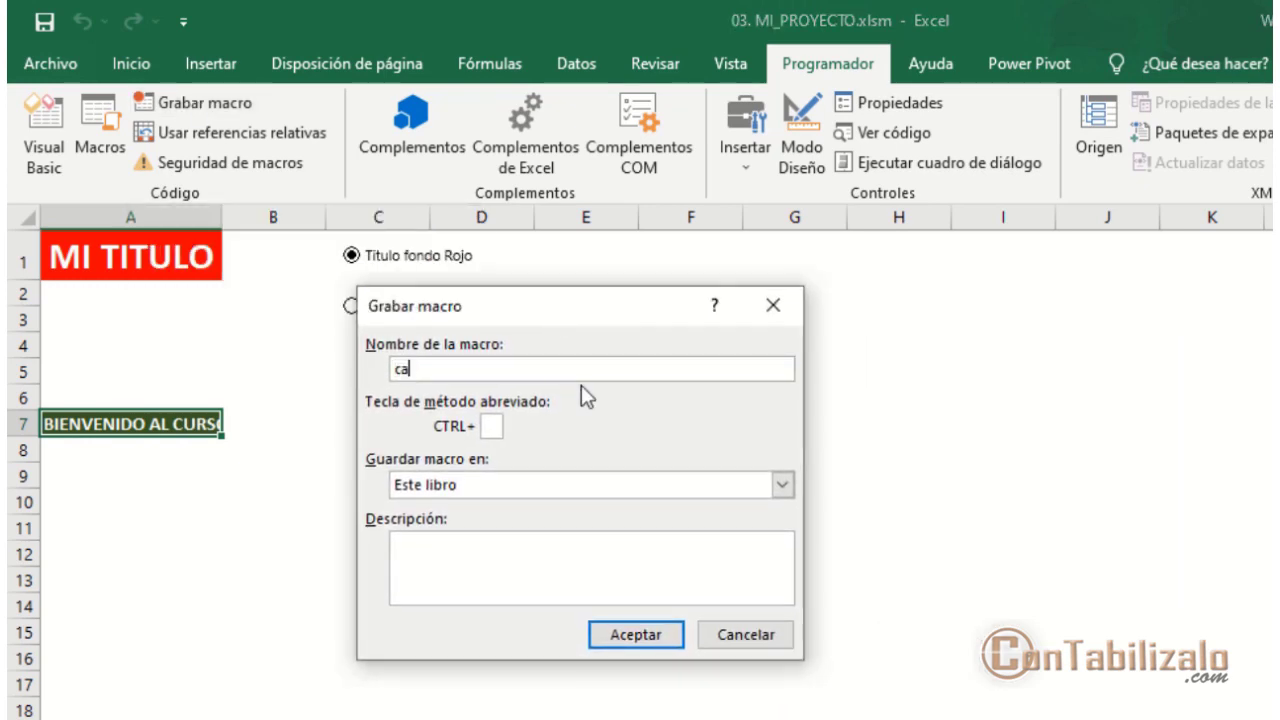
{"action": "type", "text": "miia_"}
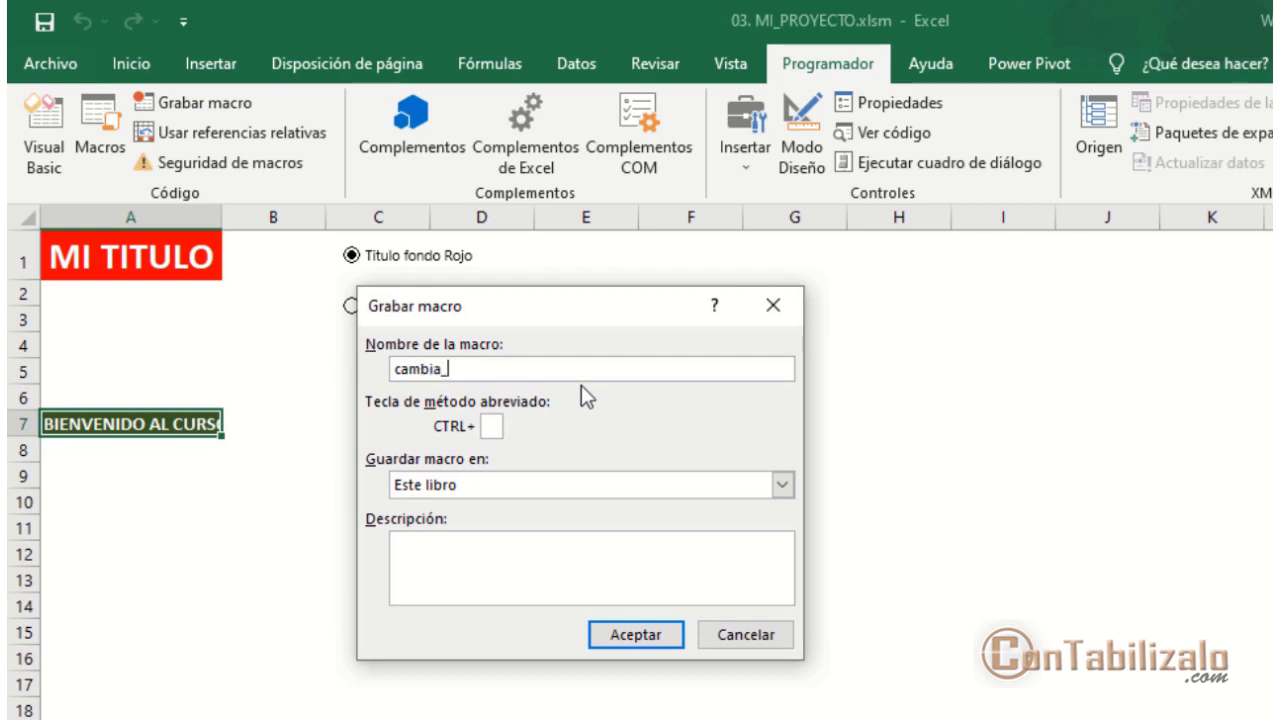
{"action": "type", "text": "fondo_a_color_azul"}
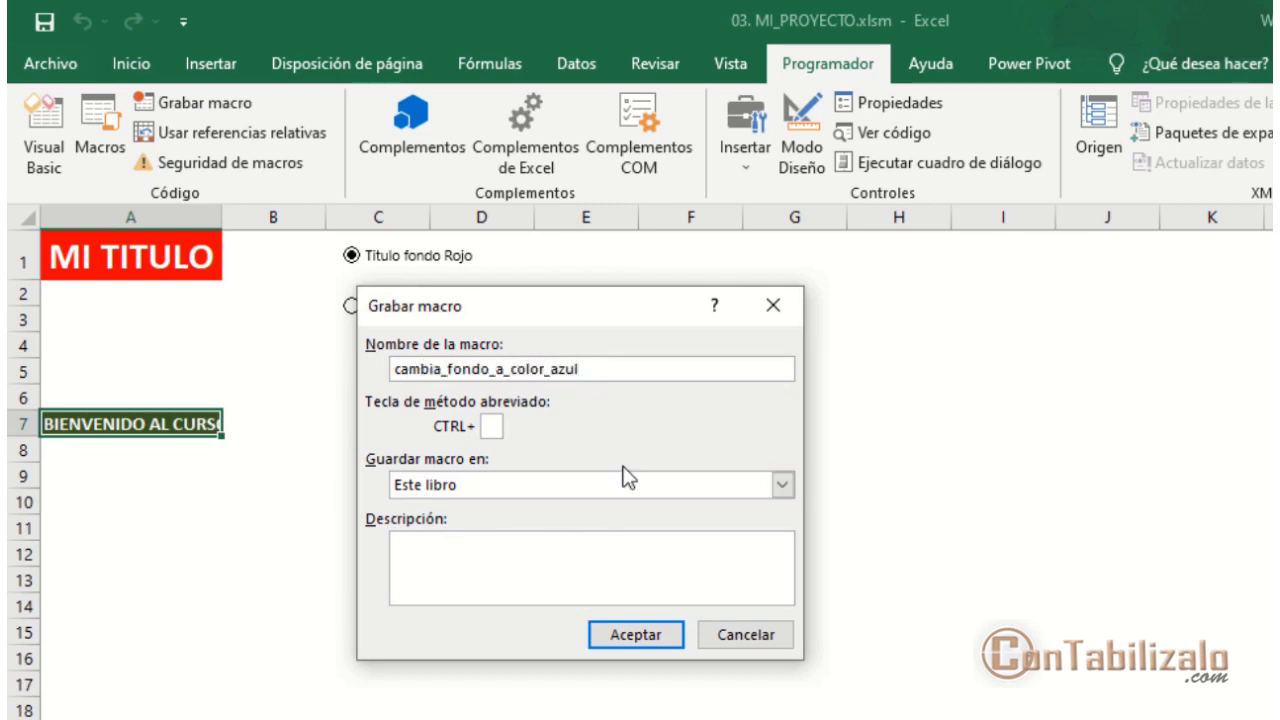
{"action": "left_click", "coordinate": [636, 638]}
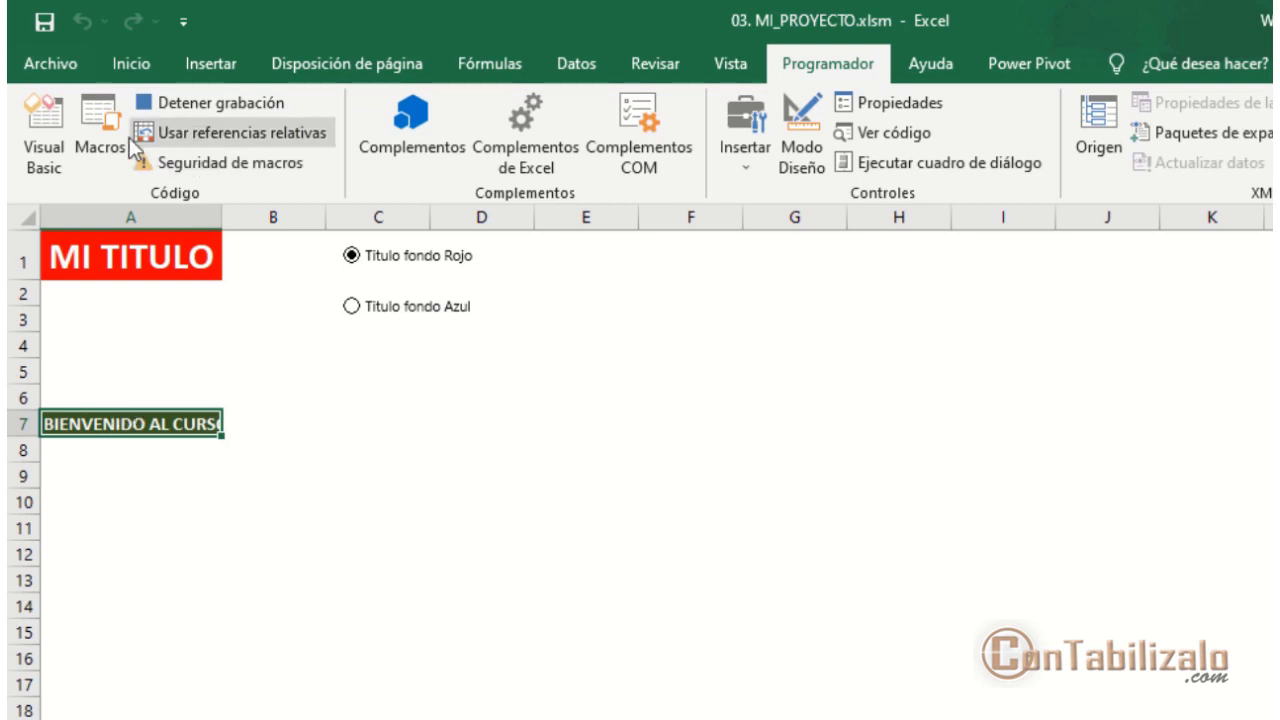
- Format cell A7 with a light orange fill and black text, and stop recording the macro
{"action": "left_click", "coordinate": [134, 66]}
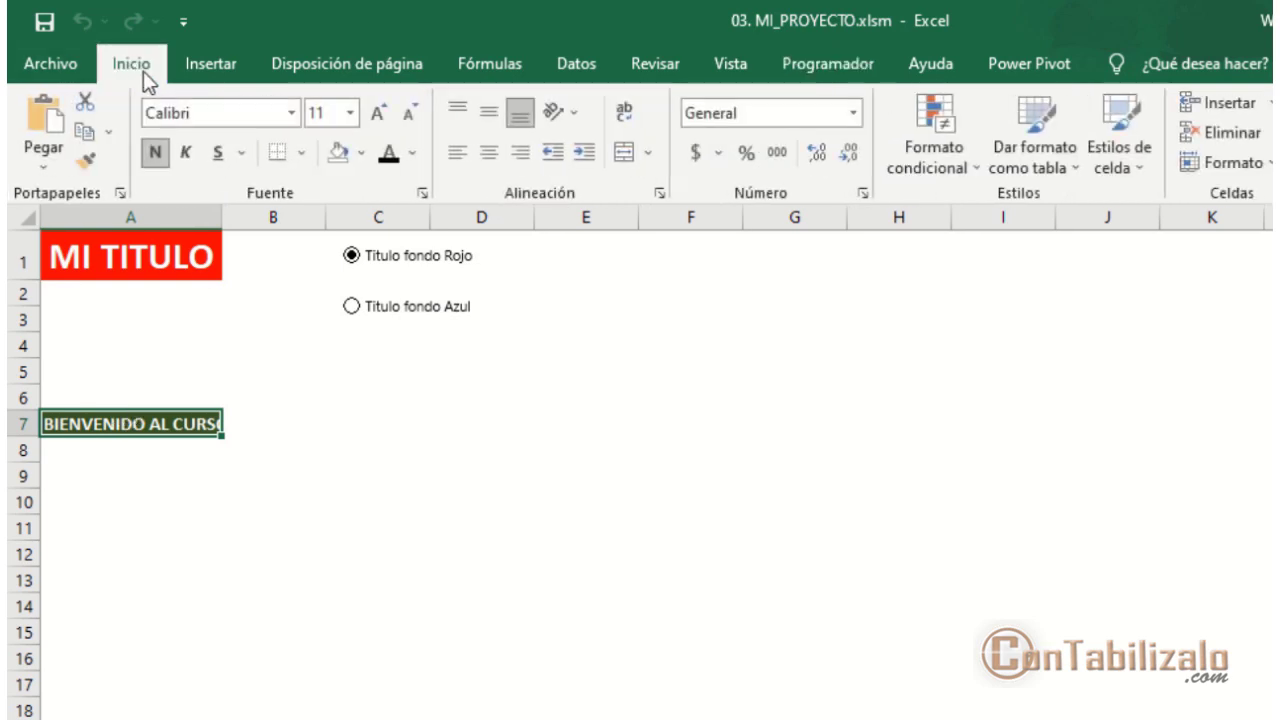
{"action": "left_click", "coordinate": [414, 155]}
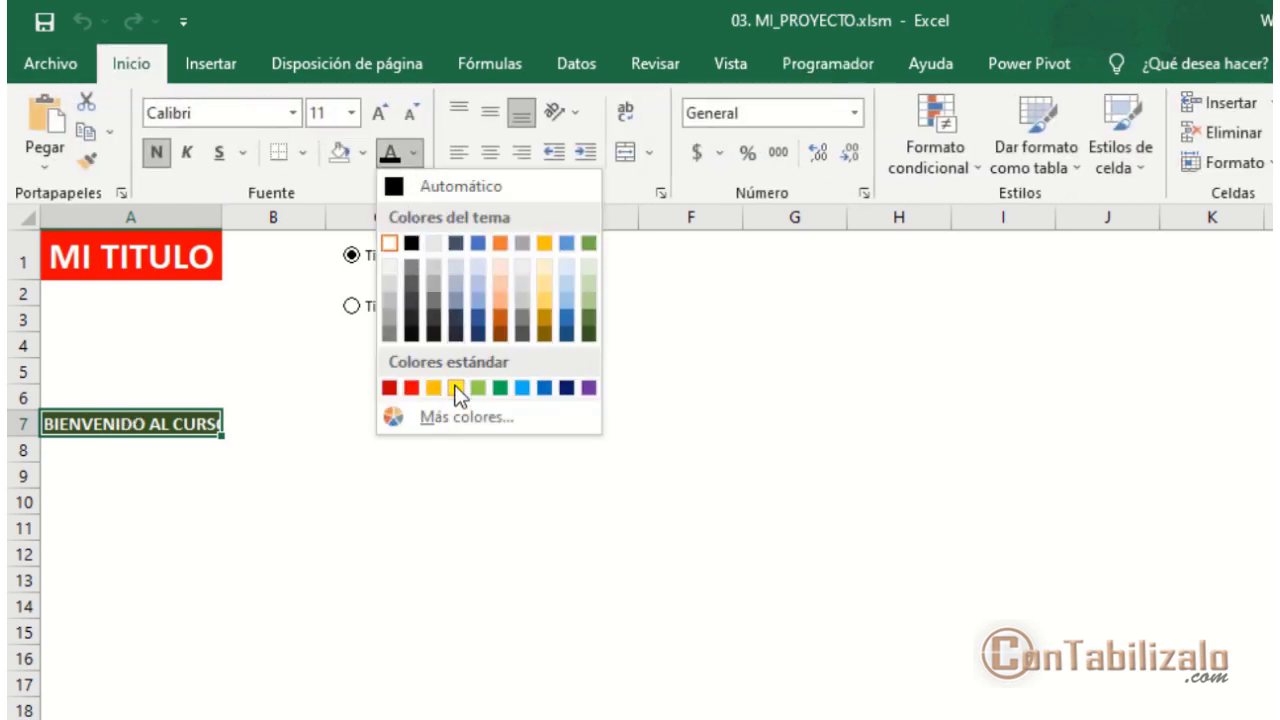
{"action": "left_click", "coordinate": [362, 152]}
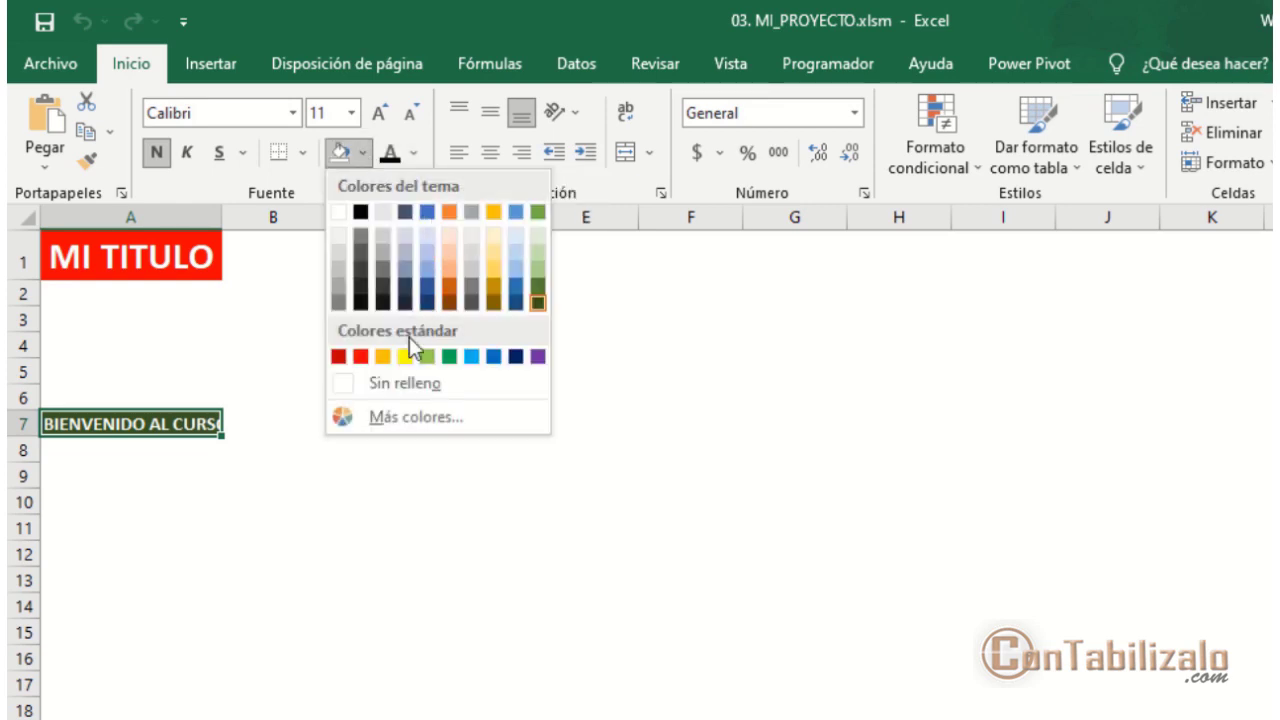
{"action": "left_click", "coordinate": [450, 287]}
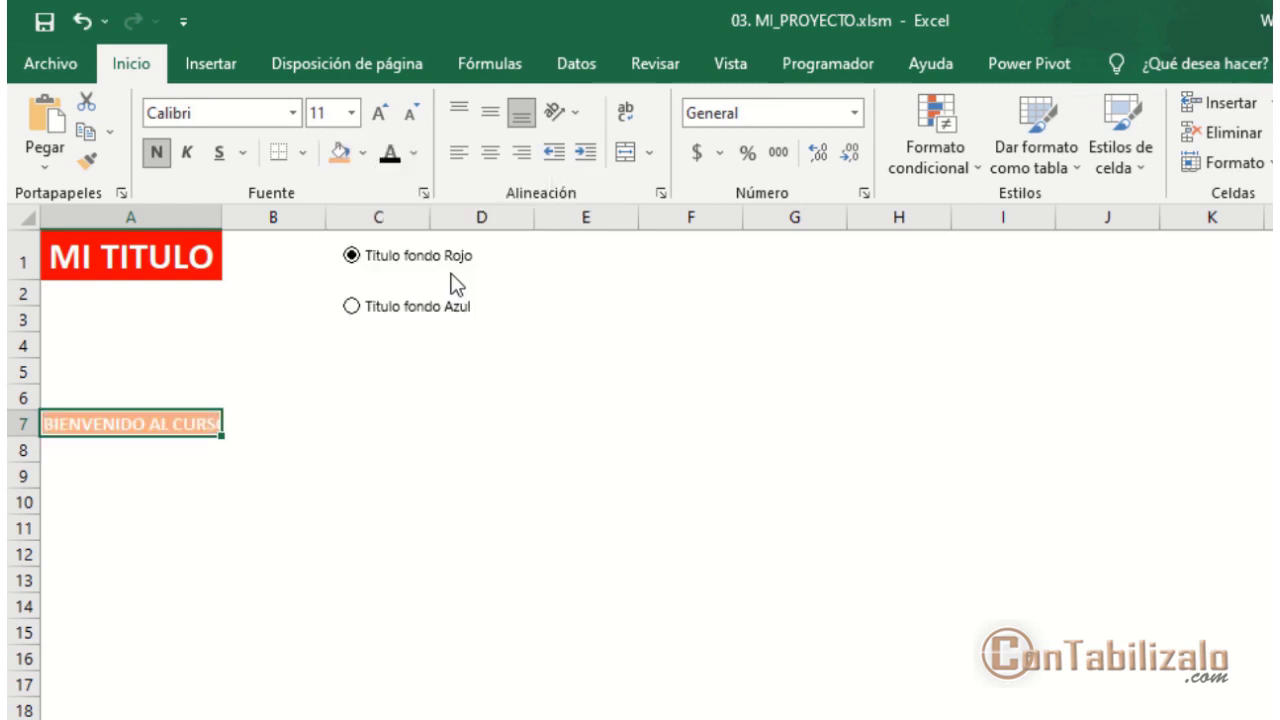
{"action": "left_click", "coordinate": [394, 158]}
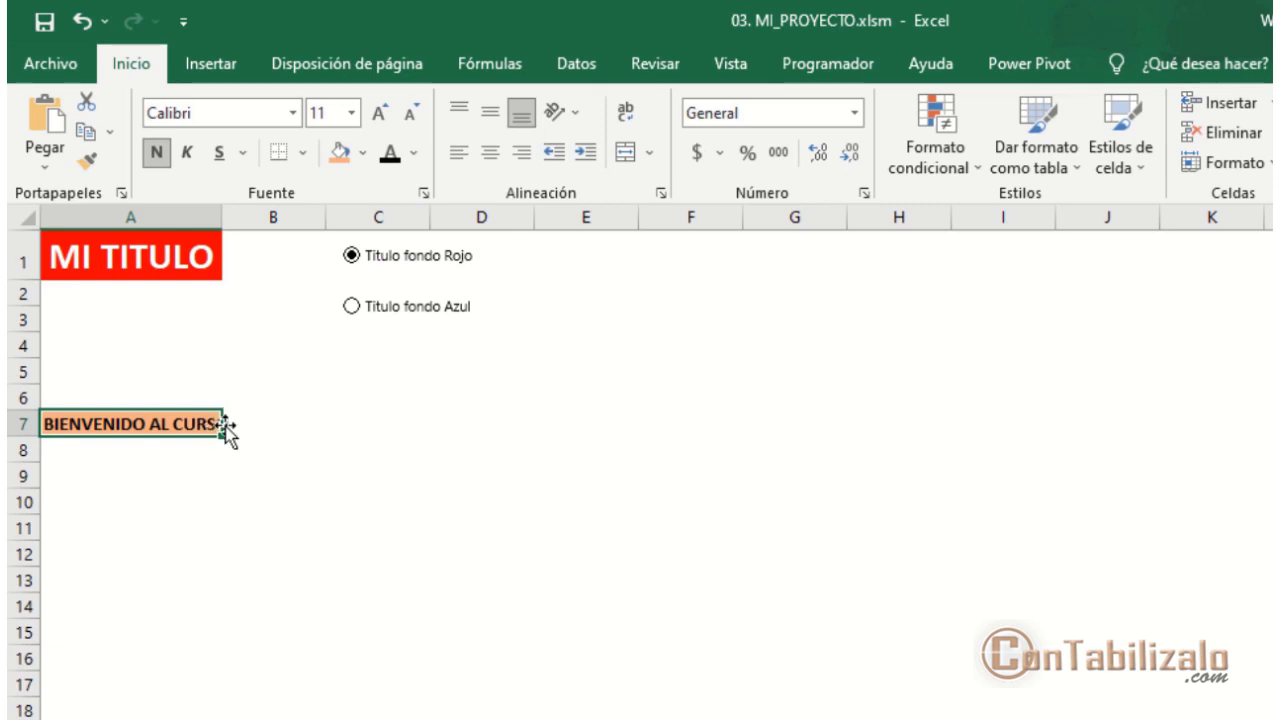
{"action": "left_click", "coordinate": [827, 63]}
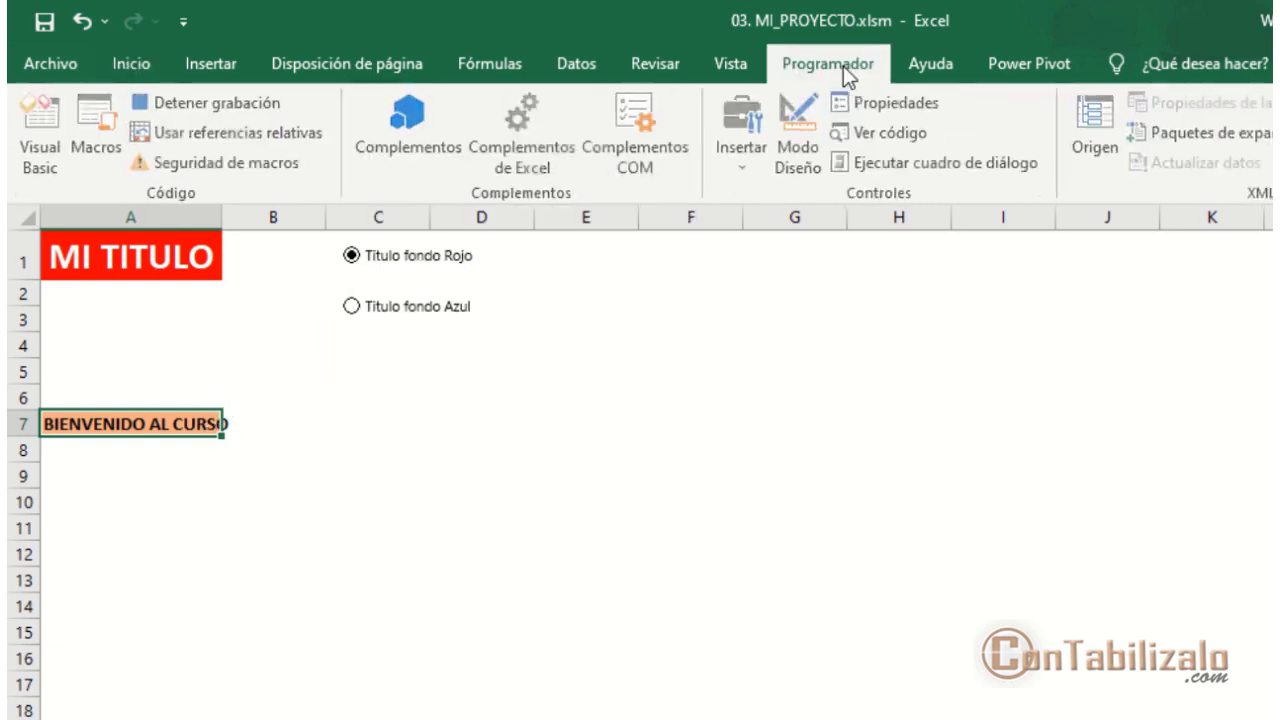
{"action": "left_click", "coordinate": [206, 104]}
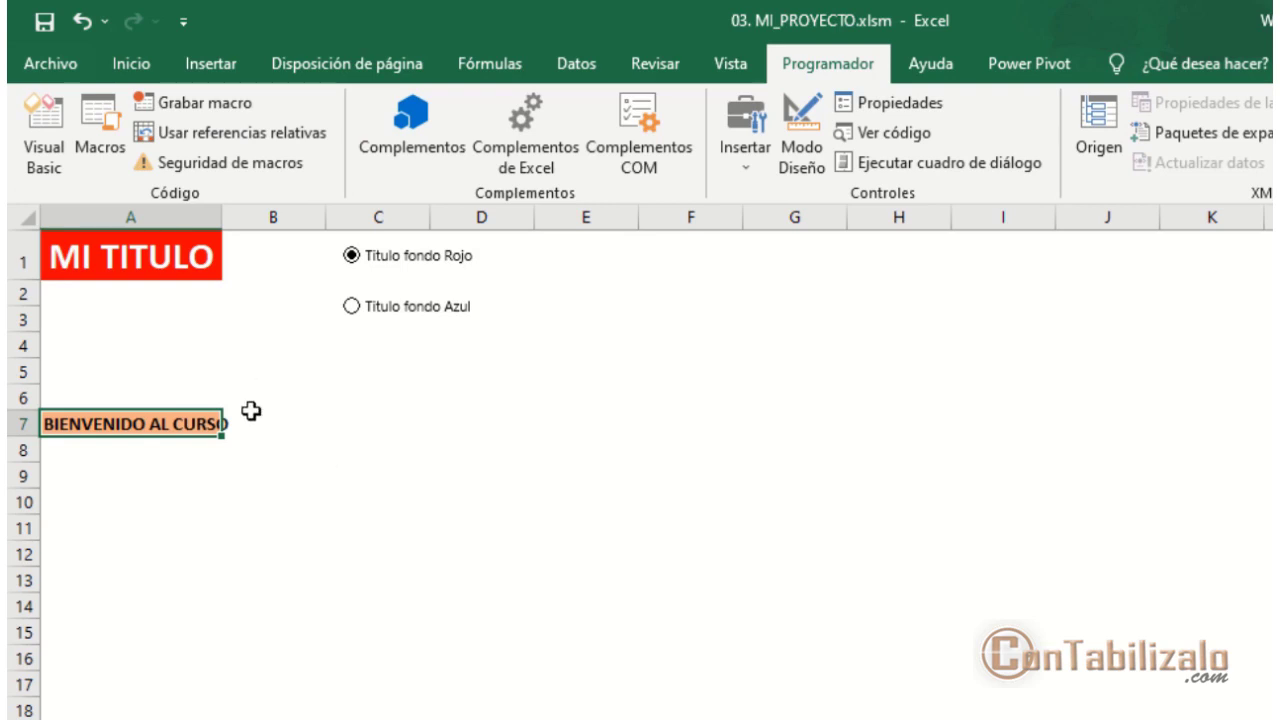
- Test both recorded macros by running cambia_fondo_a_color_azul followed by cambia_fondo_celda_a_verde
{"action": "left_click", "coordinate": [105, 136]}
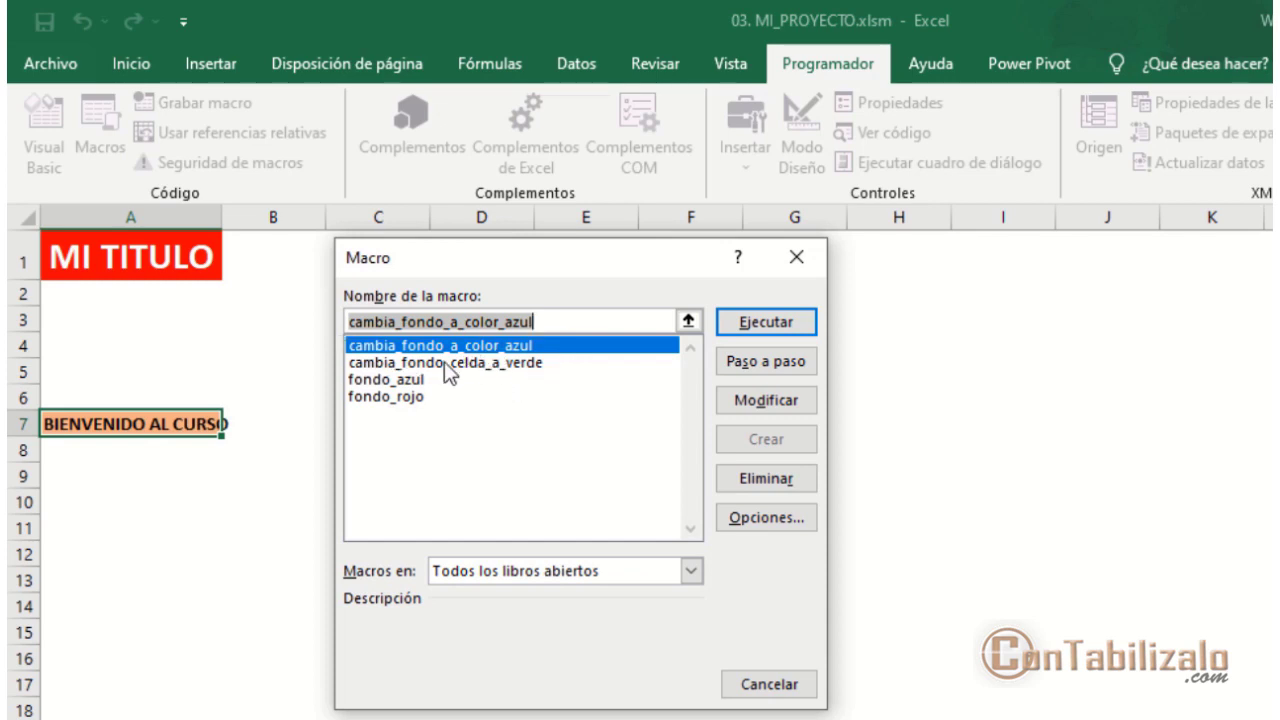
{"action": "left_click", "coordinate": [766, 322]}
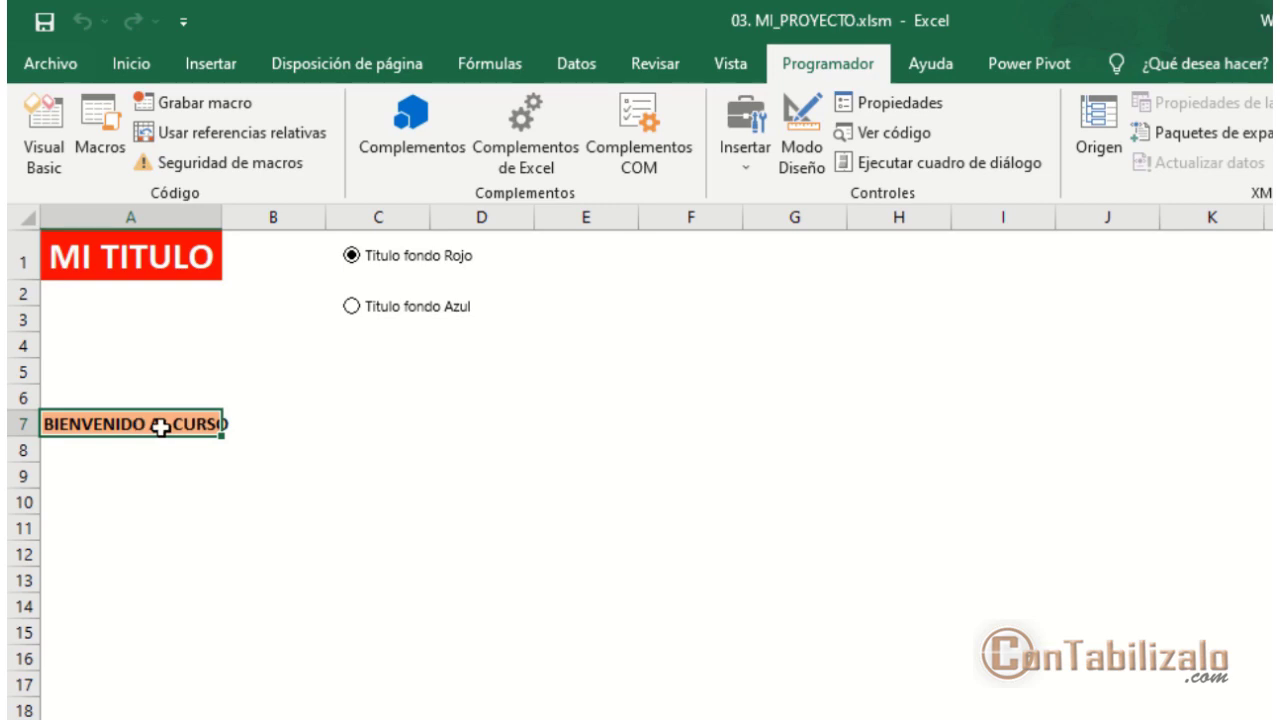
{"action": "left_click", "coordinate": [104, 132]}
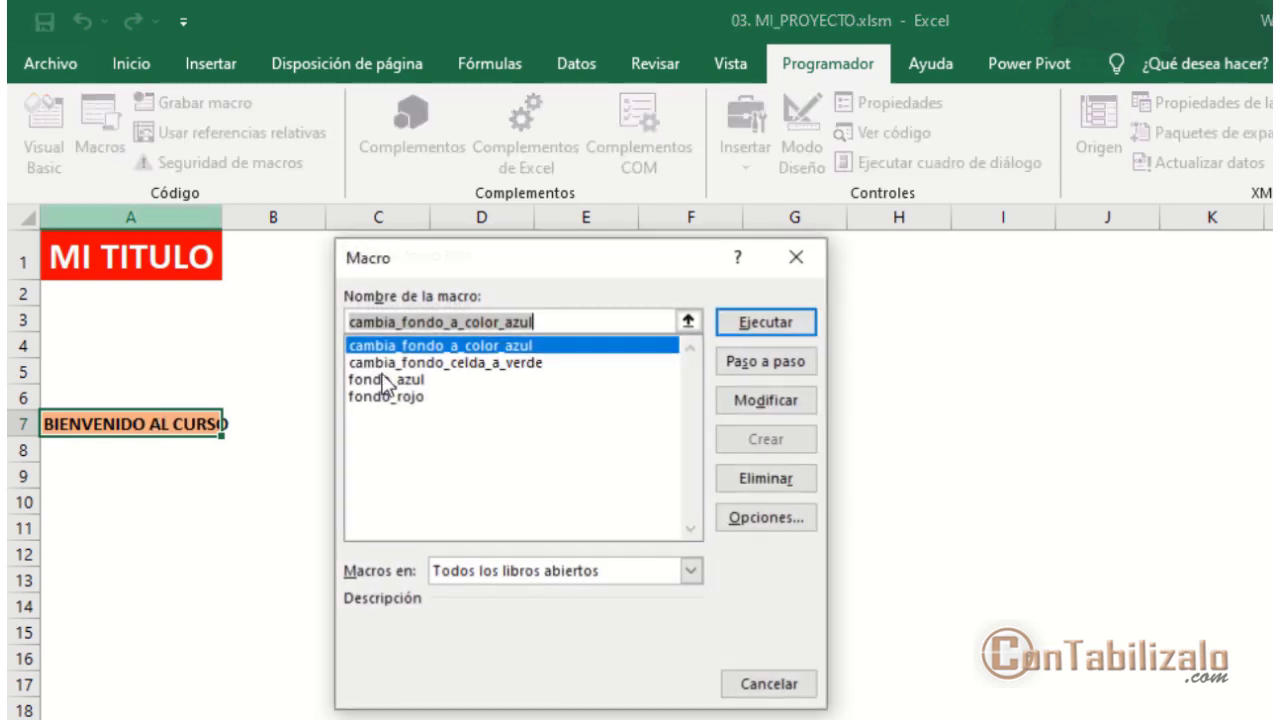
{"action": "left_click", "coordinate": [485, 363]}
{"action": "left_click", "coordinate": [748, 330]}
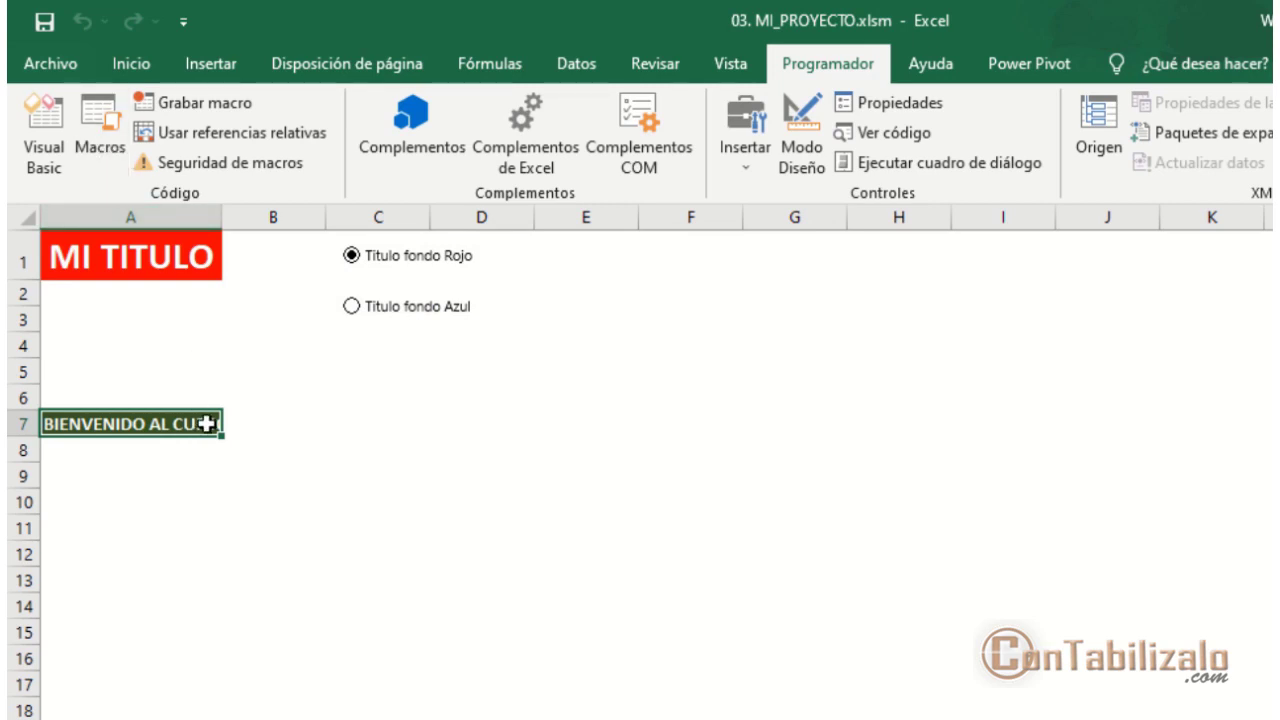
- Run the macro cambia_fondo_a_color_azul again and select cell A7
{"action": "left_click", "coordinate": [110, 140]}
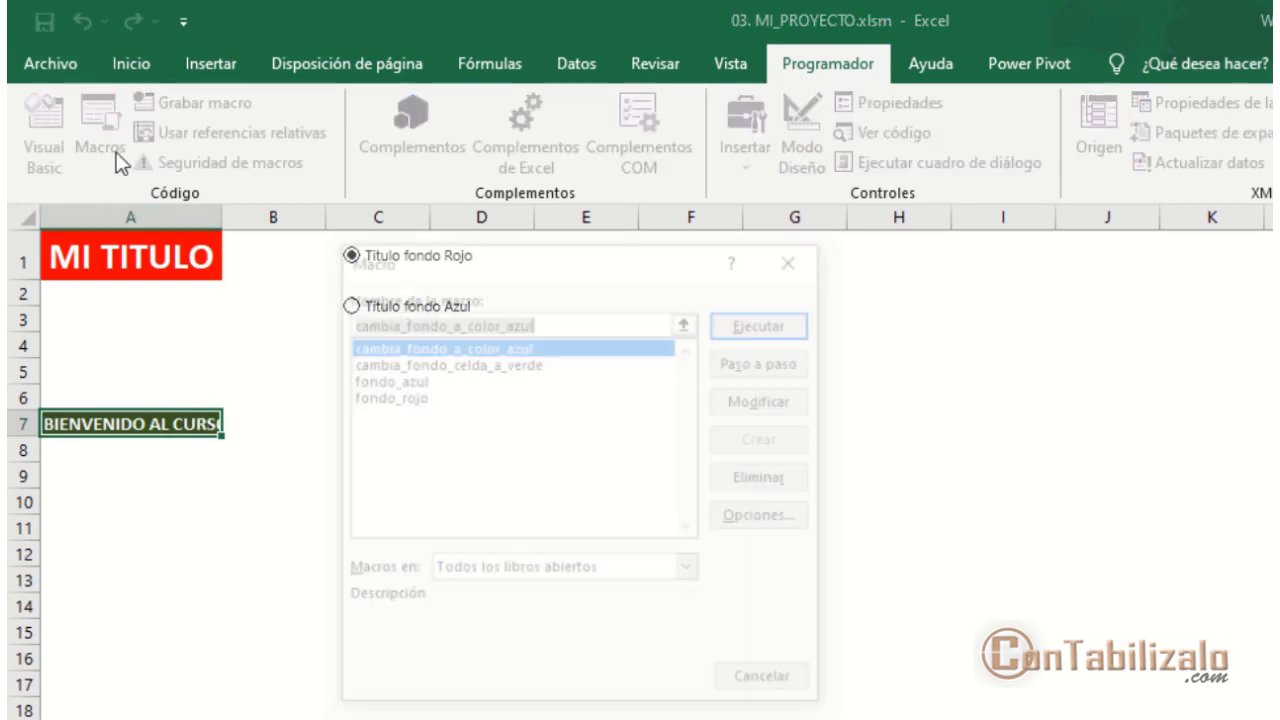
{"action": "left_click", "coordinate": [493, 363]}
{"action": "left_click", "coordinate": [493, 346]}
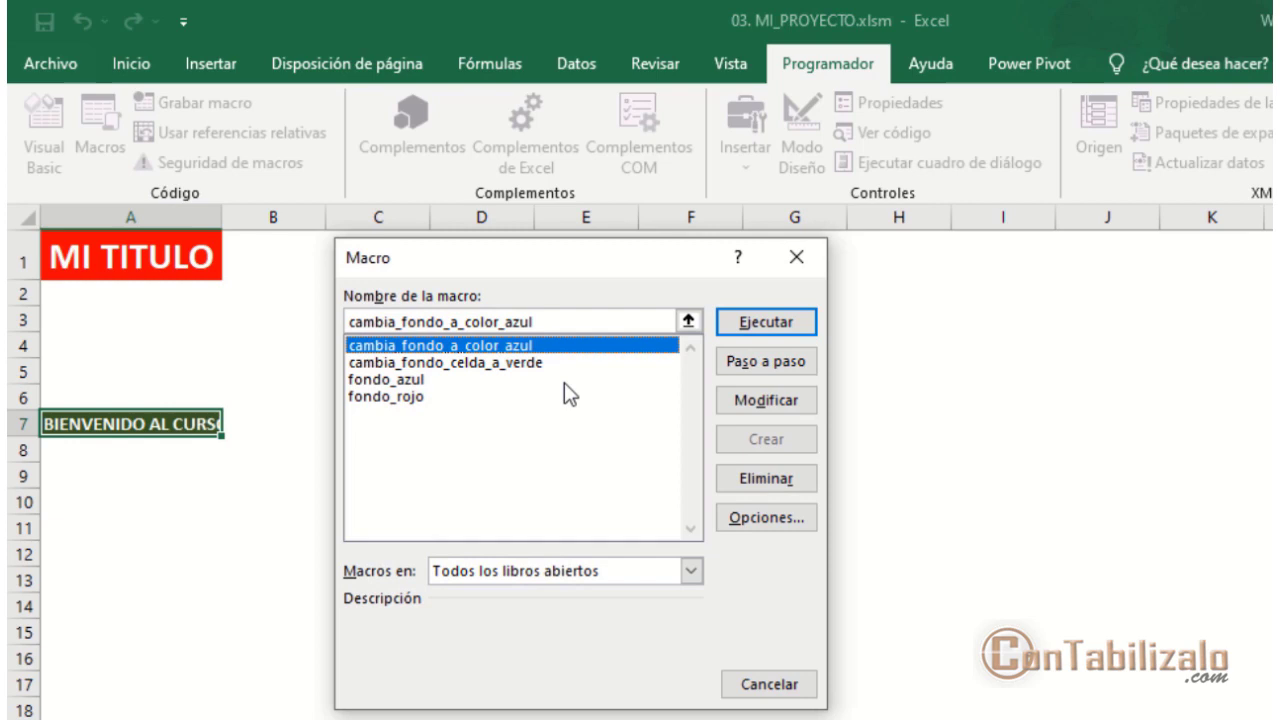
{"action": "left_click", "coordinate": [745, 330]}
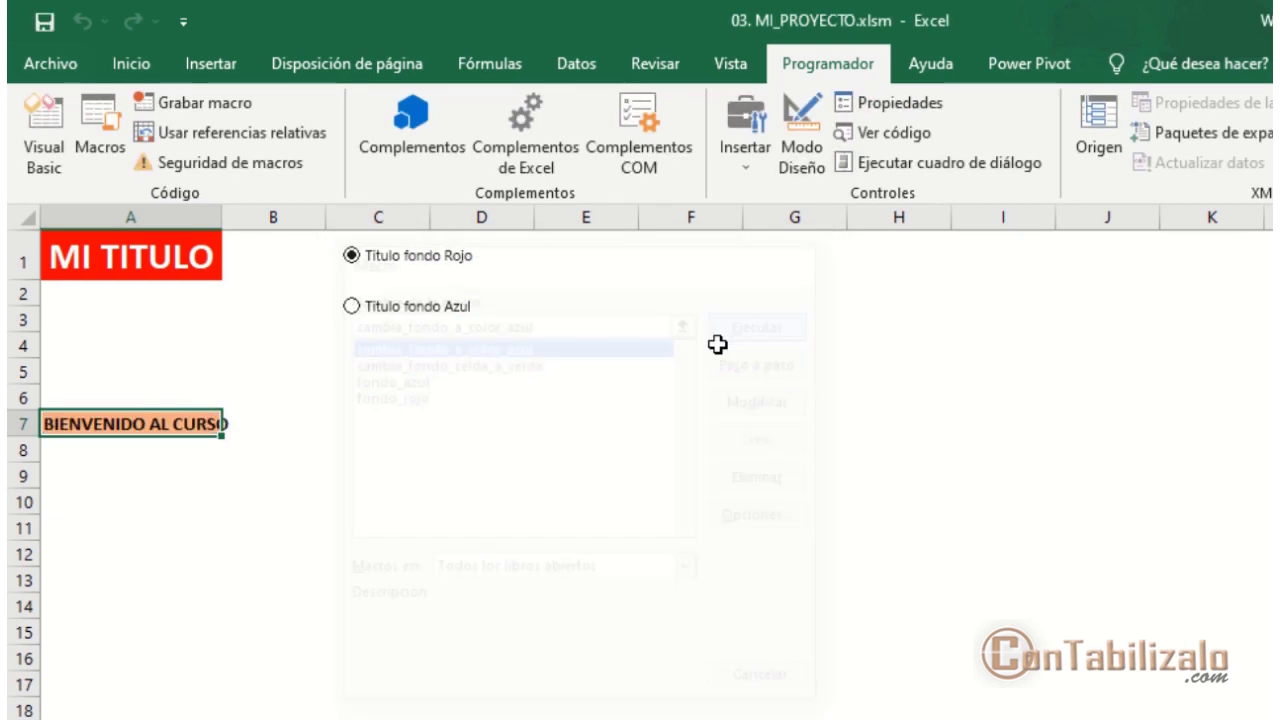
{"action": "left_click", "coordinate": [251, 429]}
{"action": "left_click", "coordinate": [157, 429]}
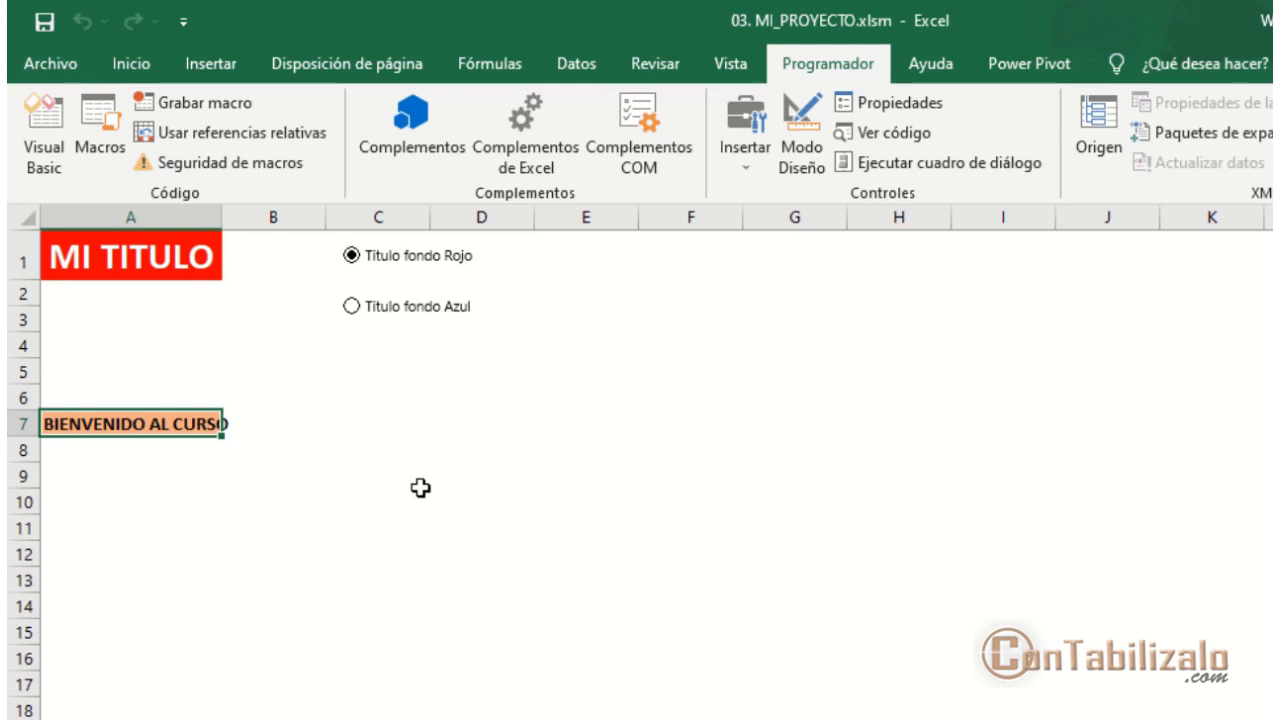
- Run the macro that turns cell A7 green, and examine the form controls and ActiveX controls available for insertion
{"action": "key", "text": "ctrl+shift+w"}
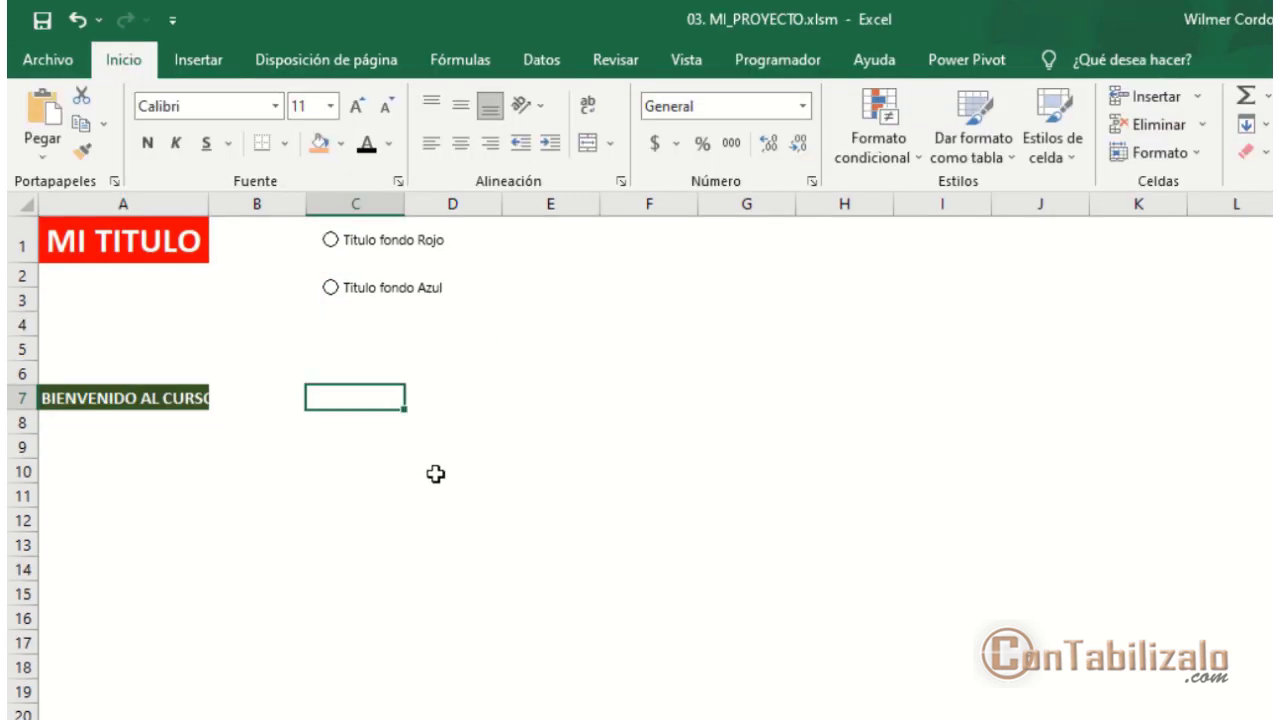
{"action": "left_click", "coordinate": [793, 64]}
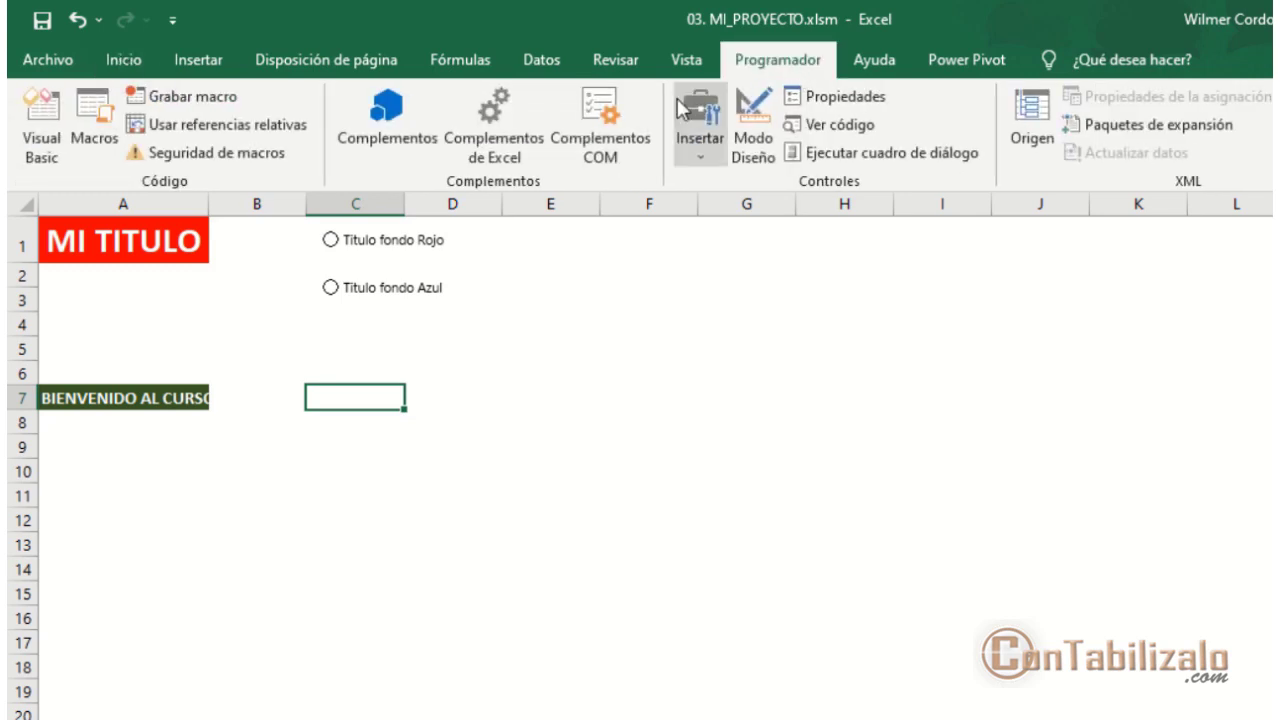
{"action": "left_click", "coordinate": [708, 162]}
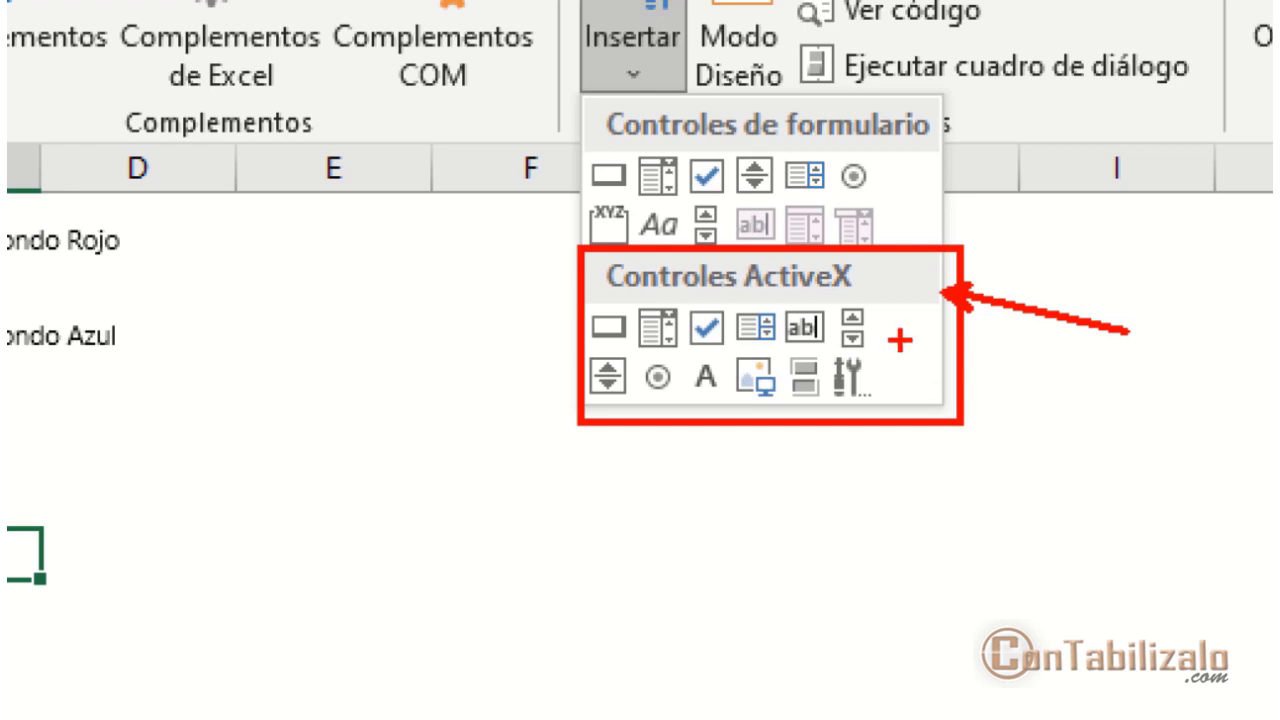
{"action": "mouse_move", "coordinate": [578, 90]}
{"action": "left_mouse_down"}
{"action": "mouse_move", "coordinate": [788, 228]}
{"action": "mouse_move", "coordinate": [950, 250]}
{"action": "mouse_move", "coordinate": [940, 246]}
{"action": "left_mouse_up"}
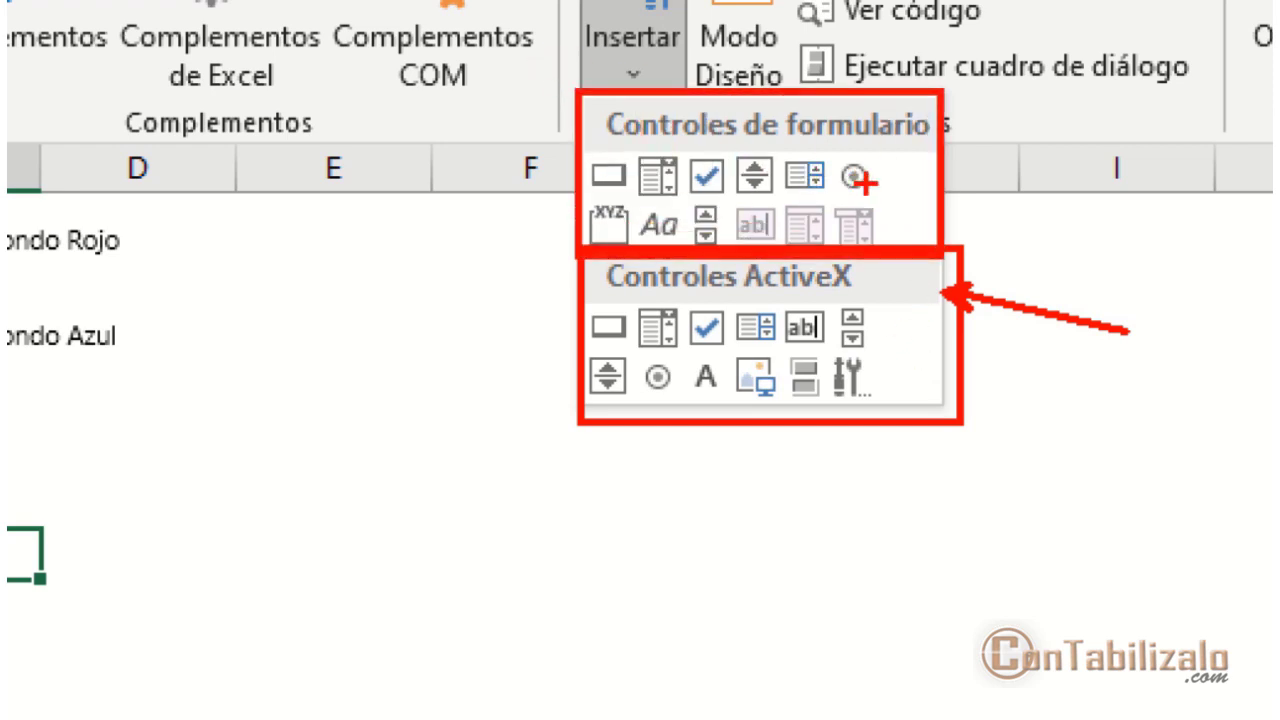
{"action": "left_click_drag", "start_coordinate": [157, 228], "coordinate": [157, 352]}
{"action": "left_click_drag", "start_coordinate": [200, 287], "coordinate": [915, 190]}
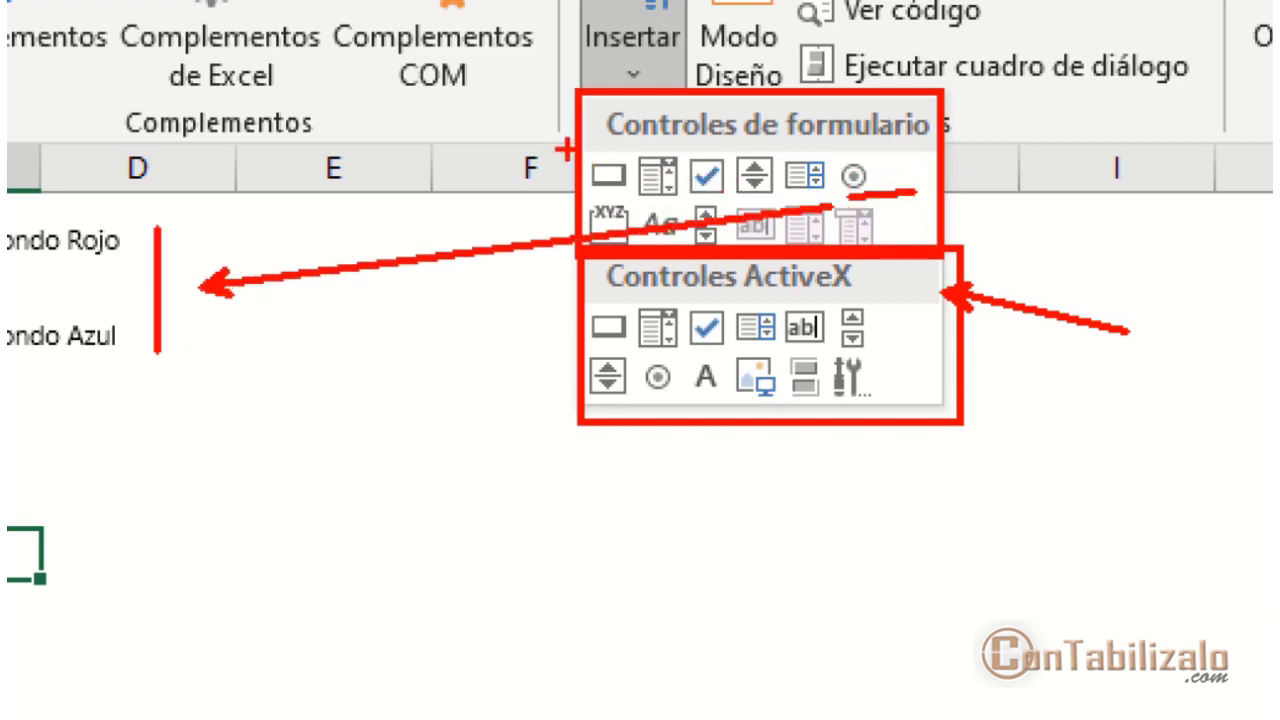
{"action": "left_click_drag", "start_coordinate": [570, 152], "coordinate": [634, 194]}
{"action": "key", "text": "Escape"}
- Insert a form-control button below the option buttons around C6 and assign it the macro cambia_fondo_a_color_azul
{"action": "left_click", "coordinate": [700, 140]}
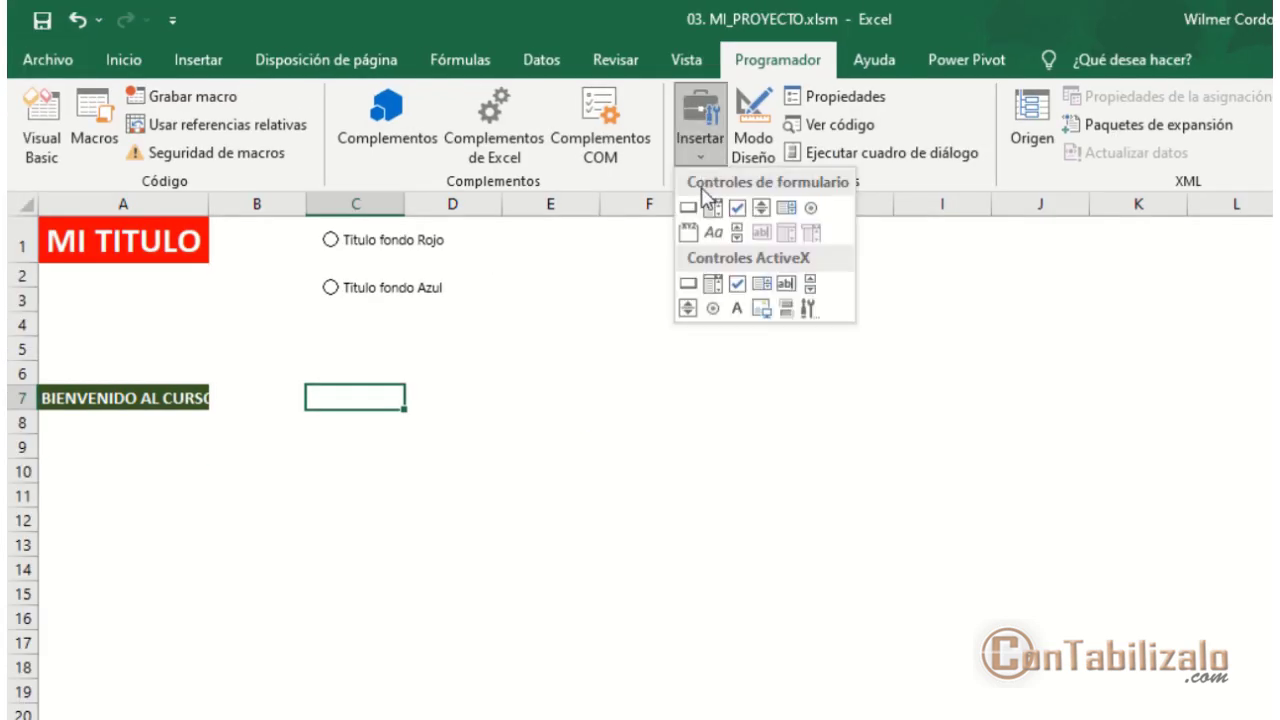
{"action": "left_click", "coordinate": [688, 210]}
{"action": "left_click_drag", "start_coordinate": [319, 355], "coordinate": [444, 393]}
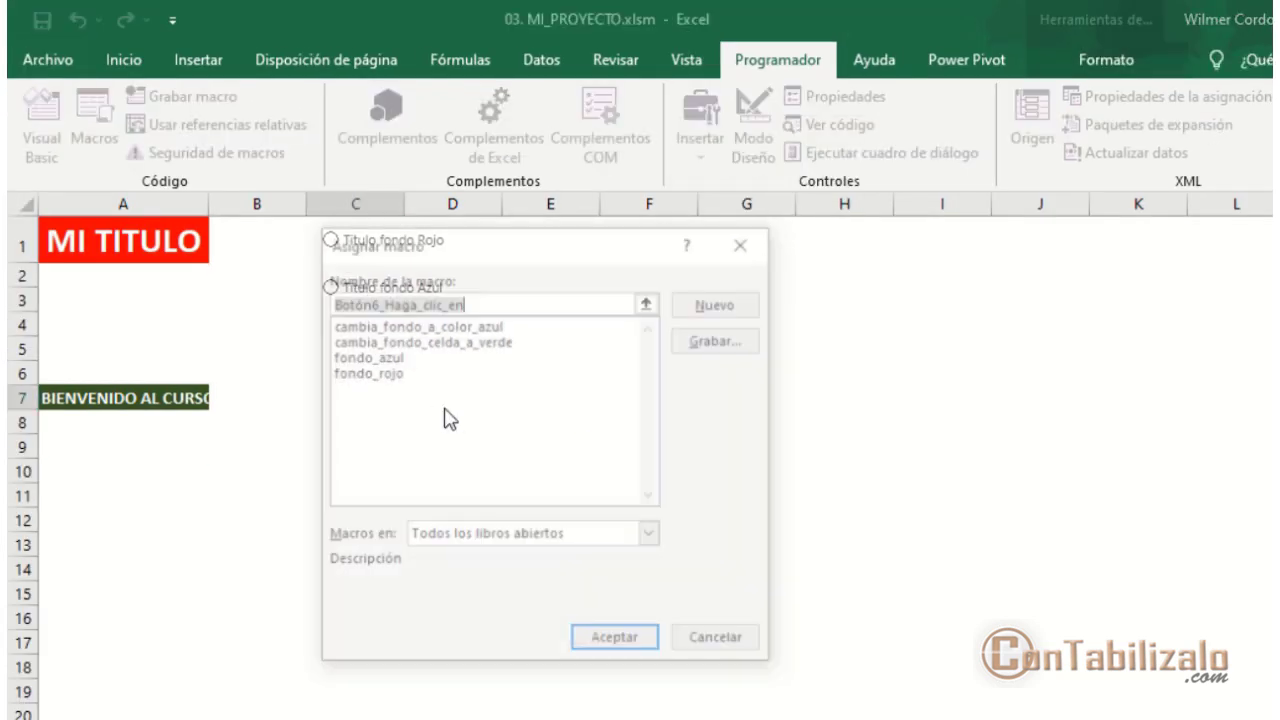
{"action": "left_click", "coordinate": [466, 325]}
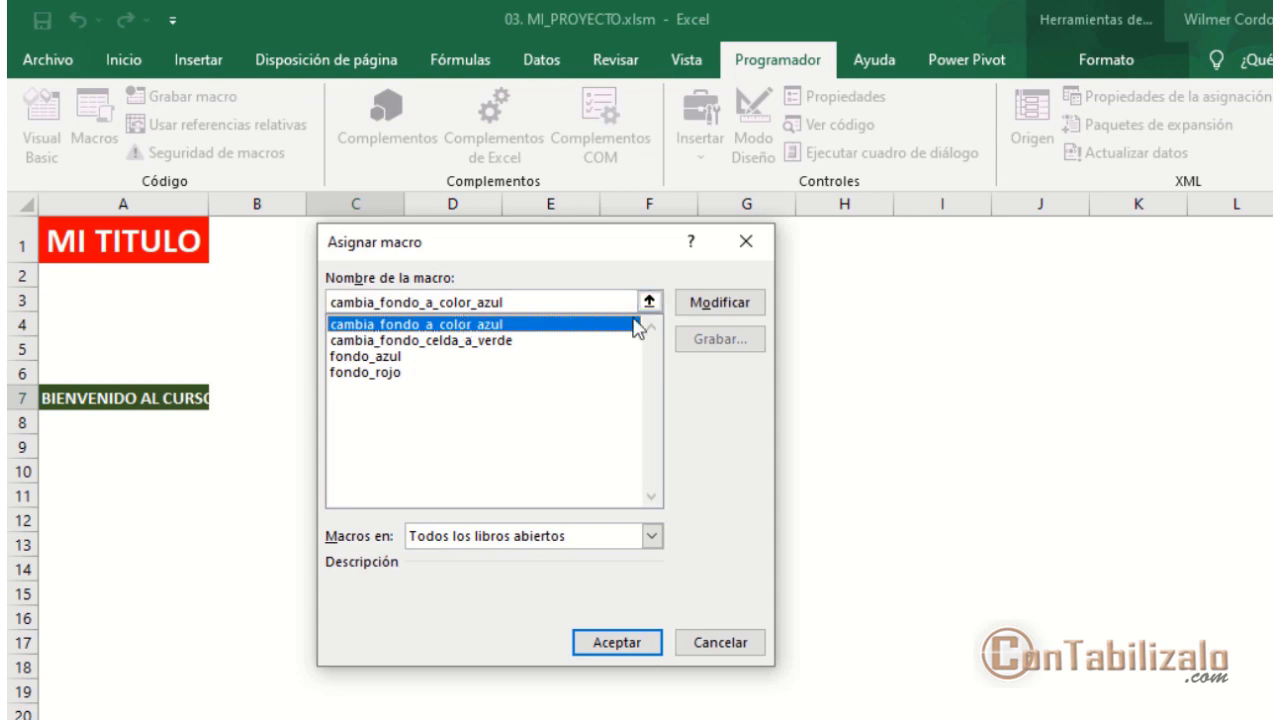
{"action": "left_click", "coordinate": [622, 643]}
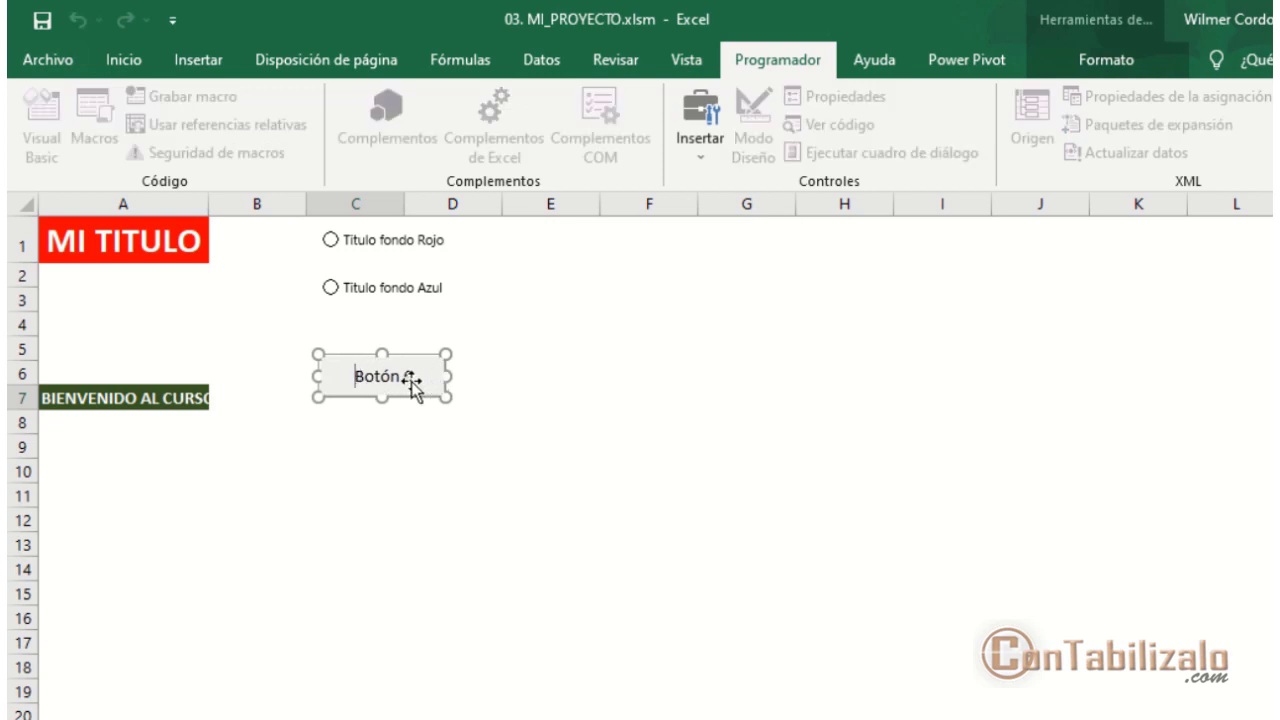
- Label the new button "Cambiar a Rosa" and widen it to the end of column D
{"action": "key", "text": "Delete"}
{"action": "key", "text": "Delete"}
{"action": "key", "text": "Delete"}
{"action": "key", "text": "Delete"}
{"action": "key", "text": "Delete"}
{"action": "key", "text": "Delete"}
{"action": "key", "text": "Delete"}
{"action": "type", "text": "Cambiar a Rosa"}
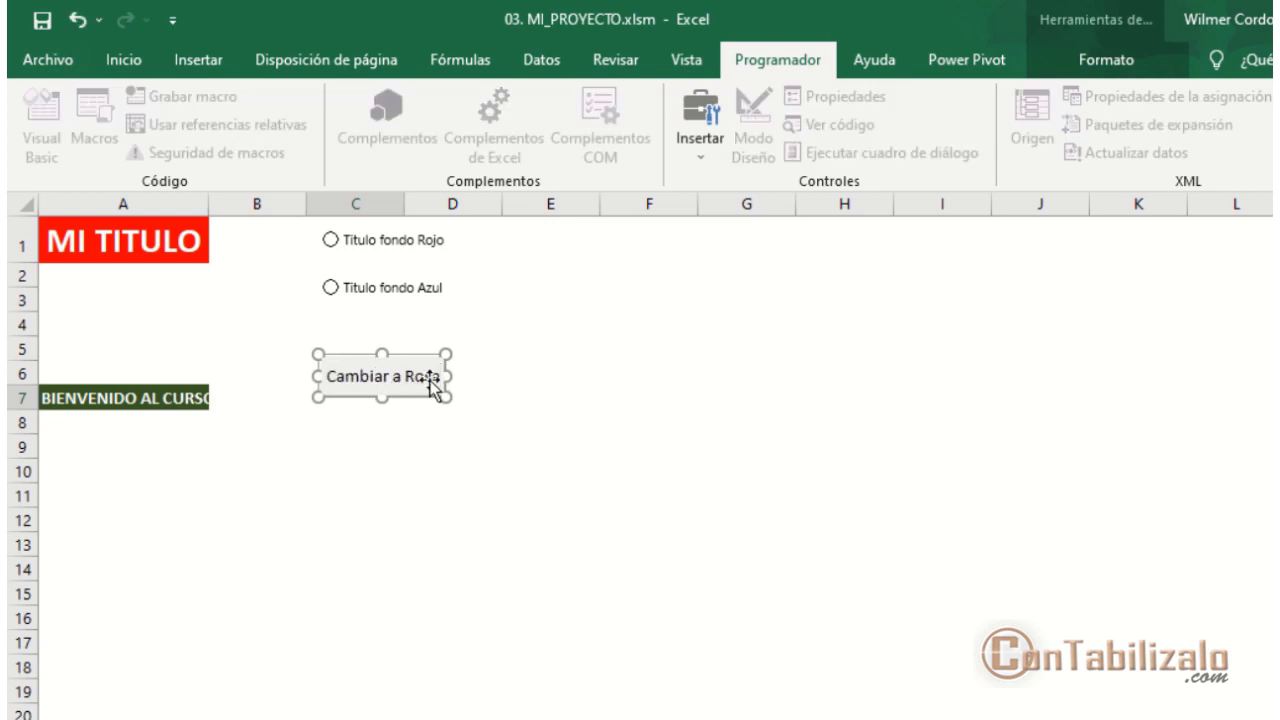
{"action": "left_click_drag", "start_coordinate": [446, 376], "coordinate": [508, 374]}
{"action": "left_click", "coordinate": [529, 371]}
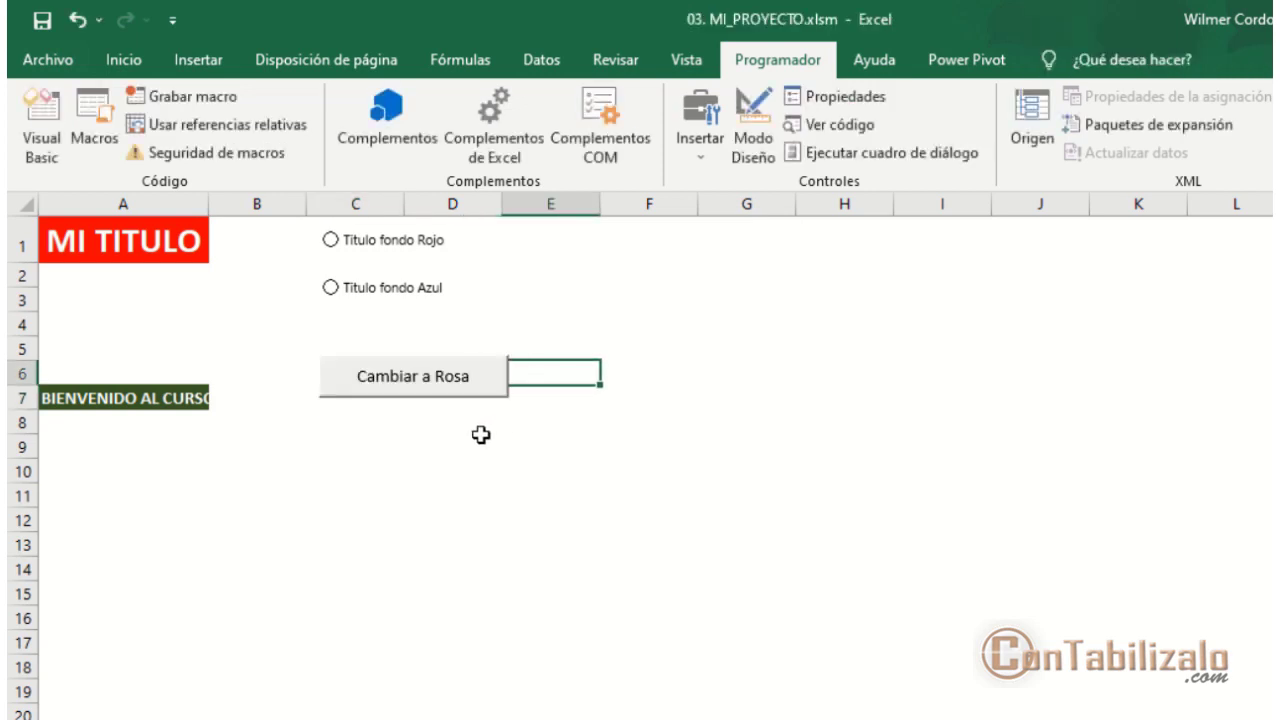
- Insert a second form-control button of similar size beneath Cambiar a Rosa and assign it the macro cambia_fondo_celda_a_verde
{"action": "left_click", "coordinate": [702, 155]}
{"action": "left_click", "coordinate": [687, 208]}
{"action": "left_click_drag", "start_coordinate": [329, 416], "coordinate": [505, 460]}
{"action": "left_click", "coordinate": [476, 342]}
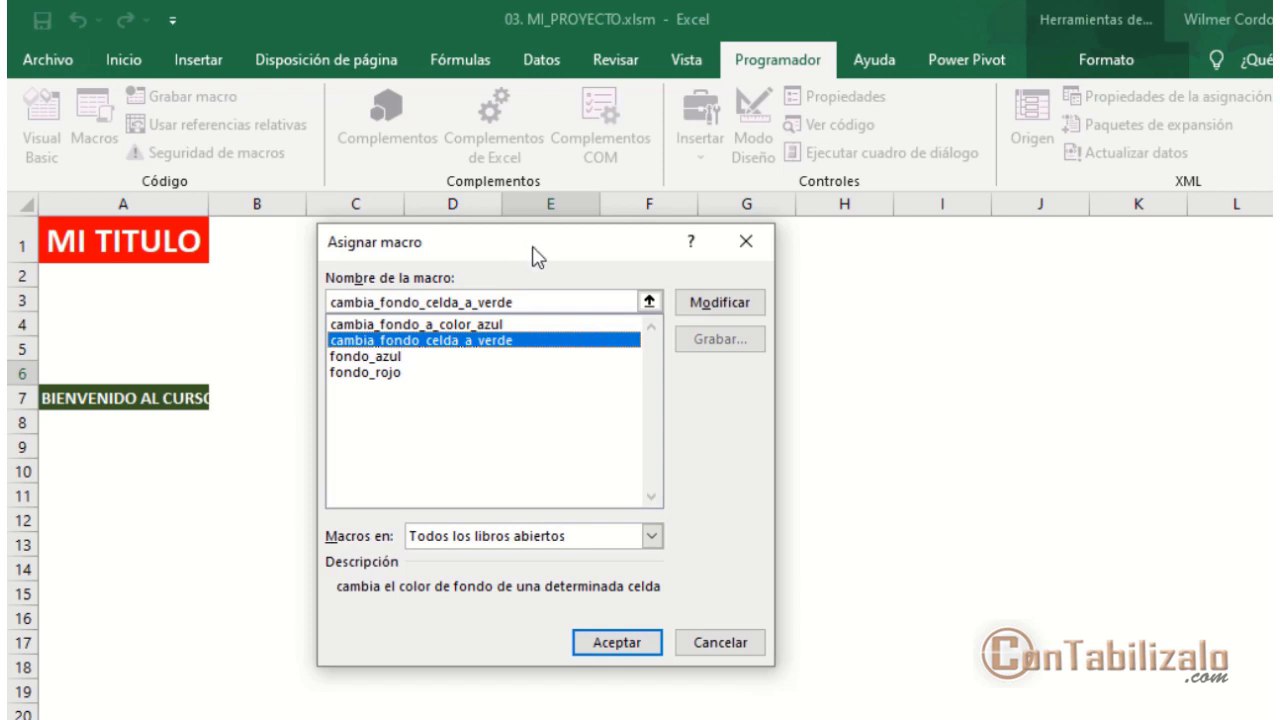
{"action": "left_click_drag", "start_coordinate": [531, 248], "coordinate": [791, 280]}
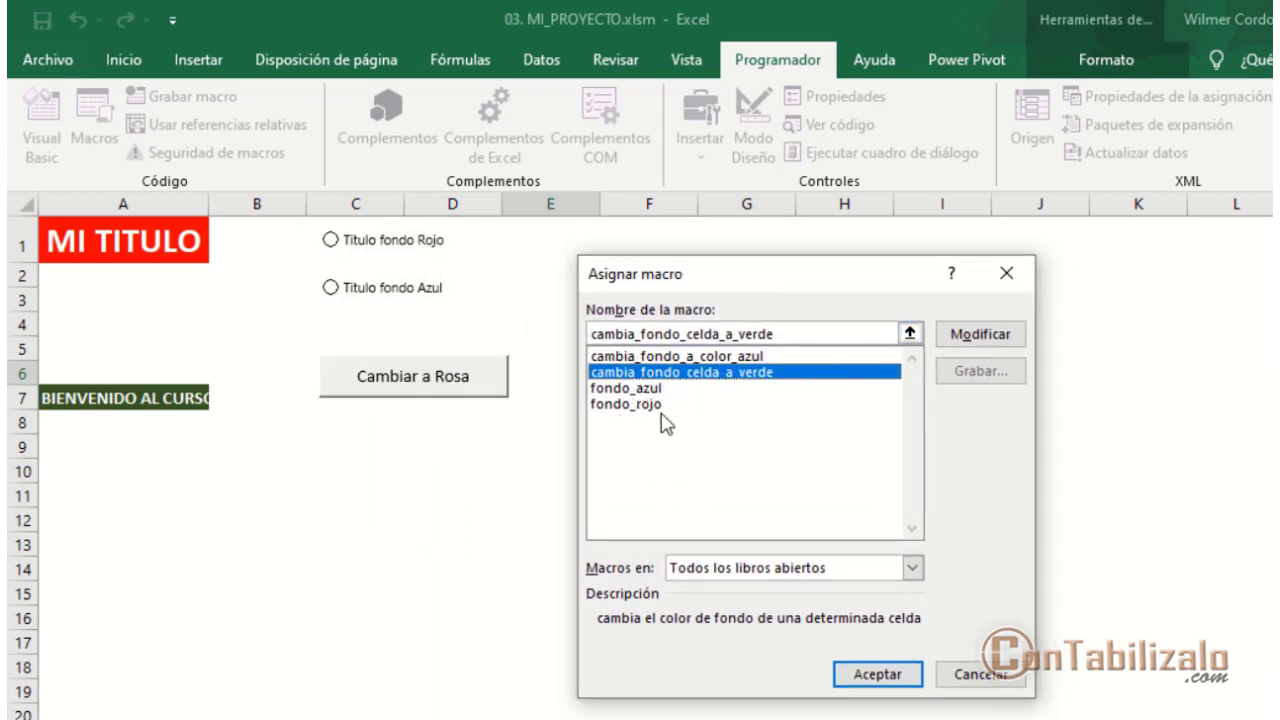
{"action": "left_click", "coordinate": [877, 674]}
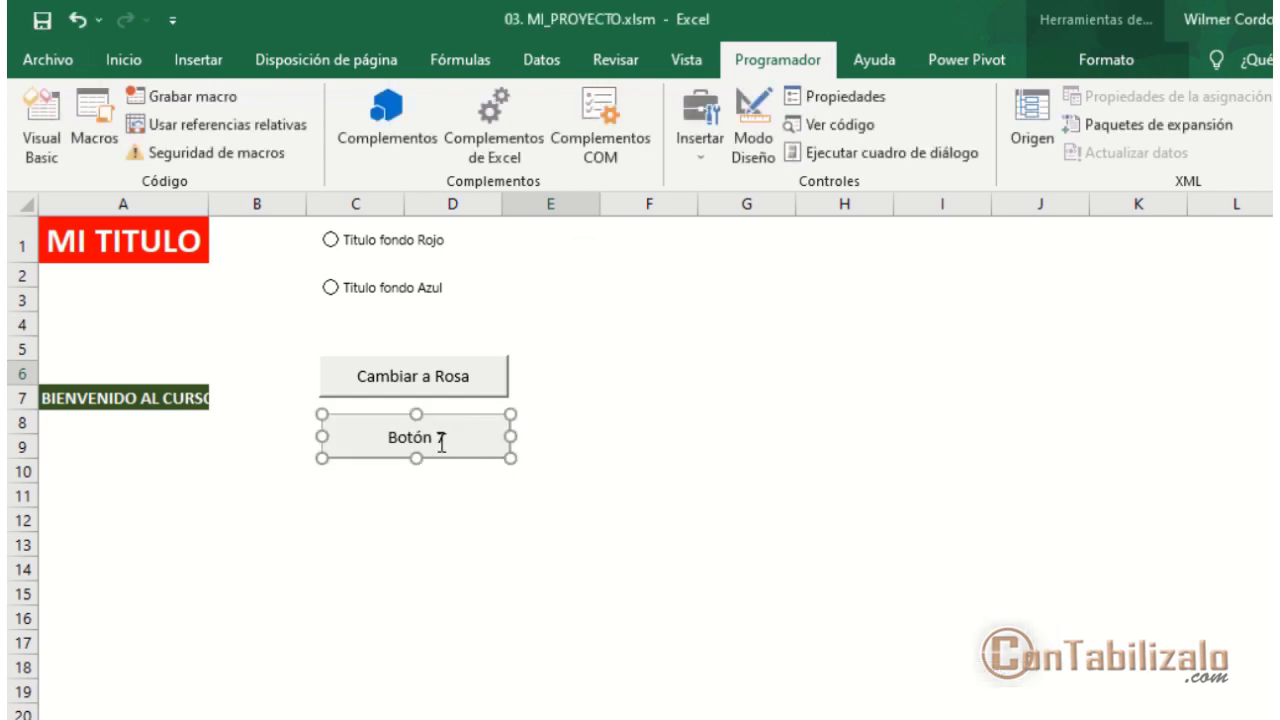
- Label the second button "Cambiar a Verde"
{"action": "left_click", "coordinate": [423, 437]}
{"action": "key", "text": "ctrl+a"}
{"action": "type", "text": "Cambiar a col"}
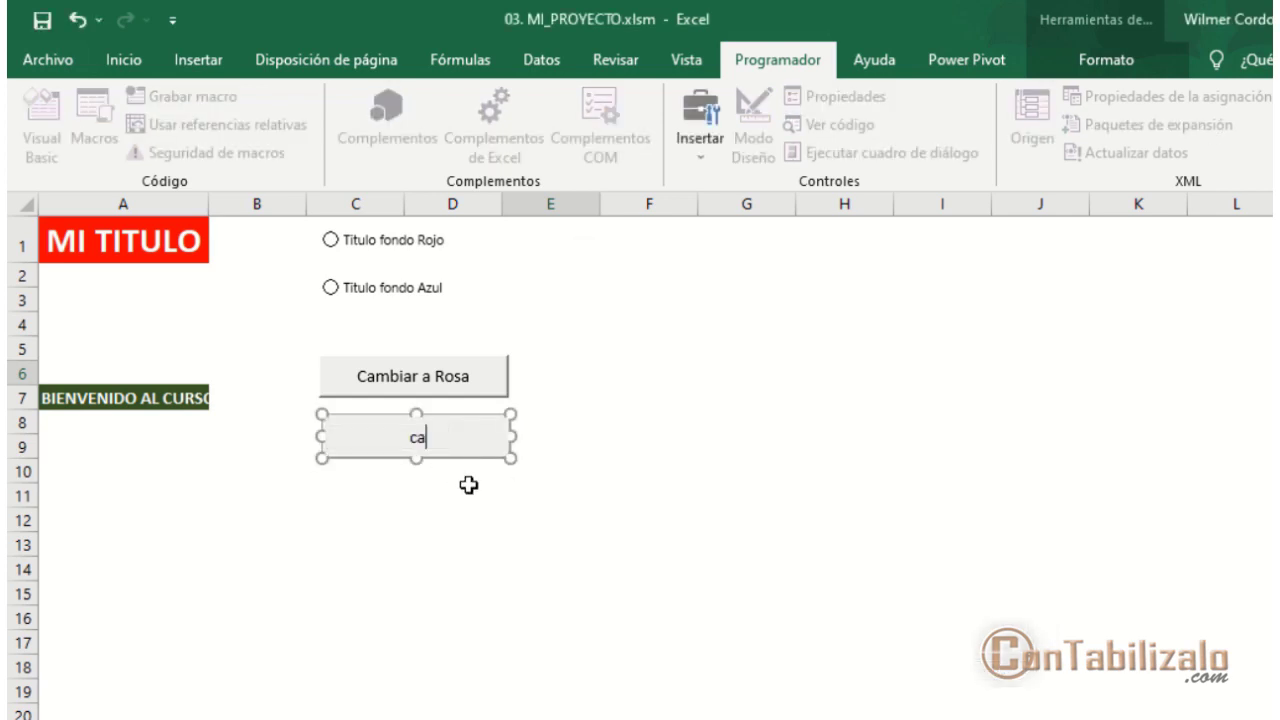
{"action": "key", "text": "BackSpace"}
{"action": "key", "text": "BackSpace"}
{"action": "key", "text": "BackSpace"}
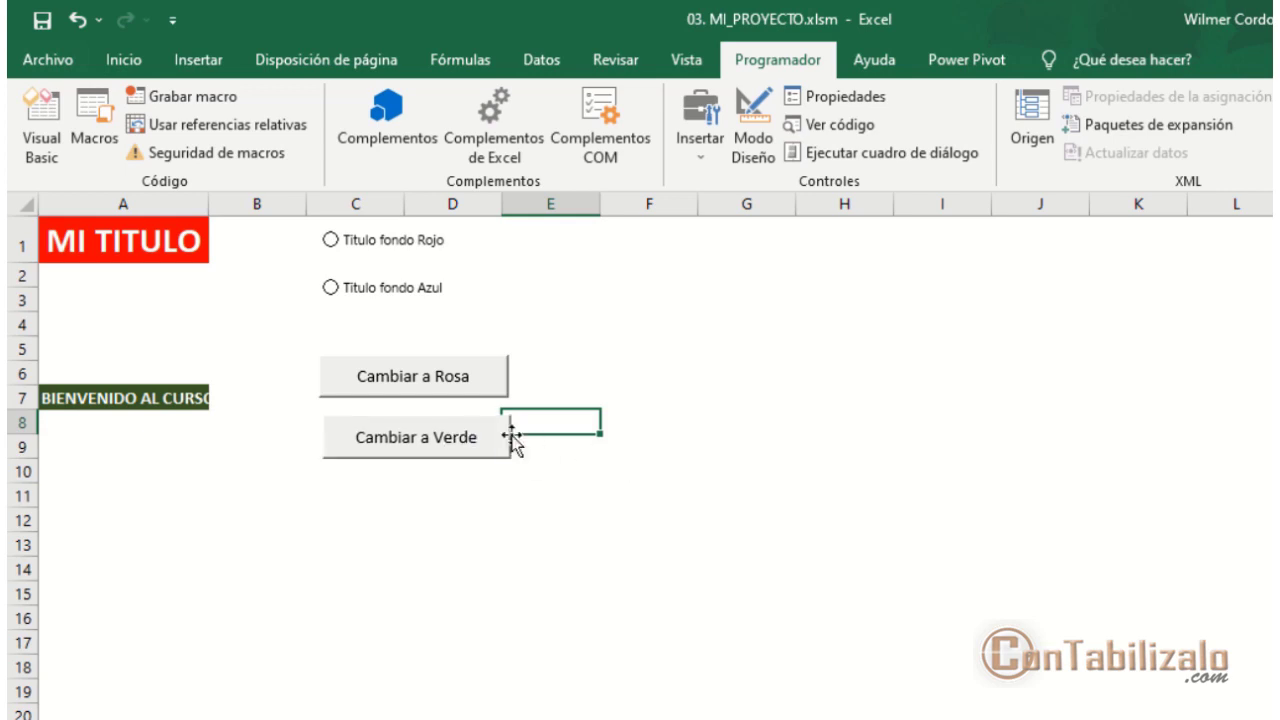
- Select both the Cambiar a Rosa and Cambiar a Verde buttons and shift them together slightly to the left
{"action": "left_click", "coordinate": [497, 443], "text": "ctrl"}
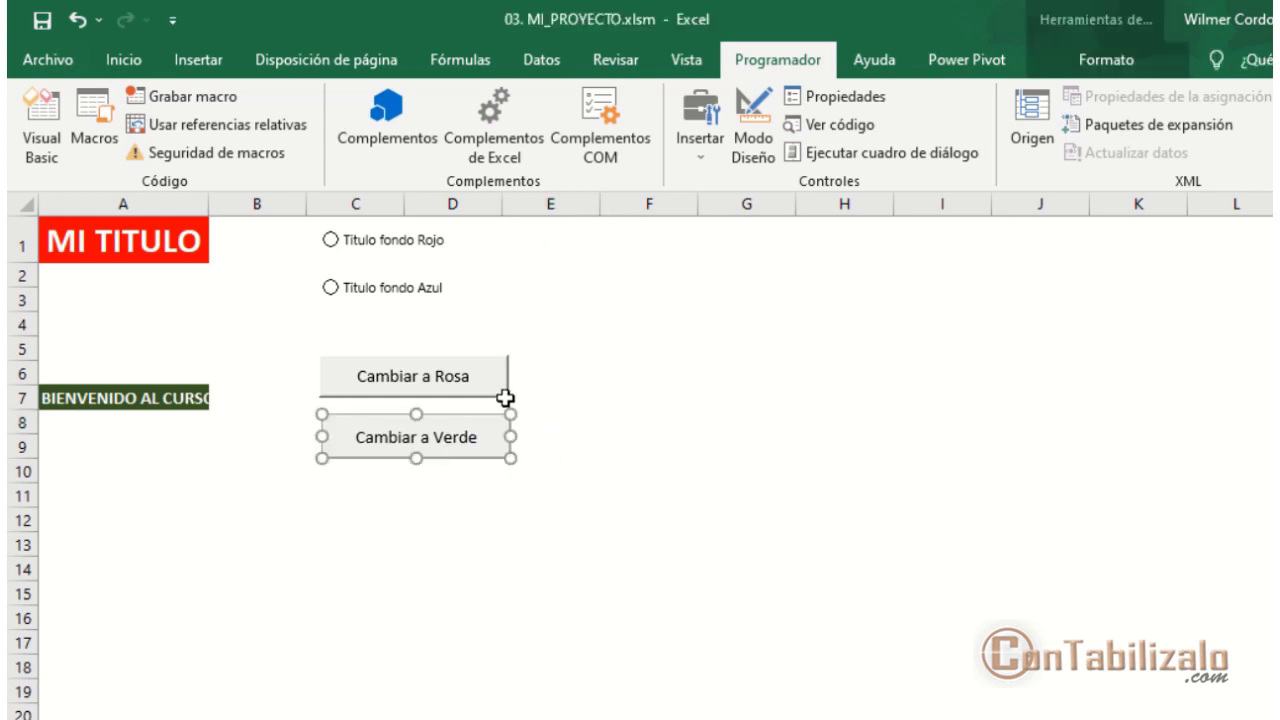
{"action": "right_click", "coordinate": [477, 371]}
{"action": "right_click", "coordinate": [431, 437]}
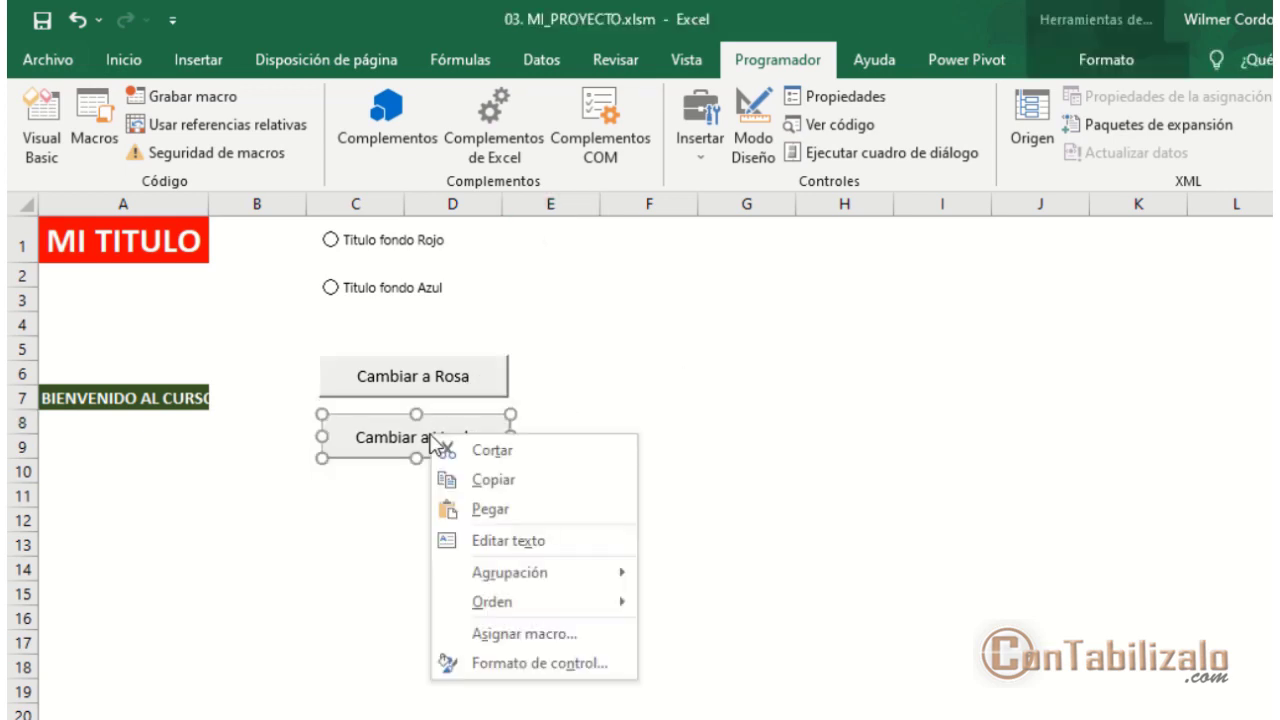
{"action": "right_click", "coordinate": [425, 373]}
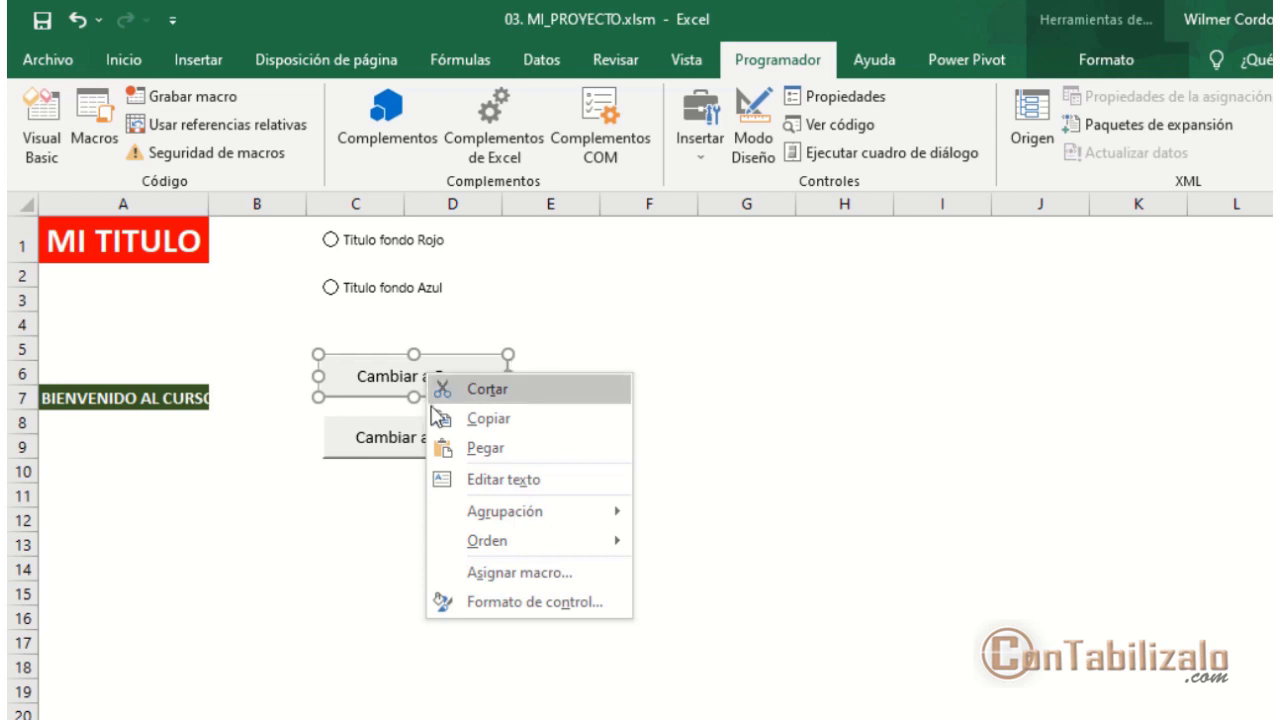
{"action": "right_click", "coordinate": [367, 437]}
{"action": "key", "text": "Escape"}
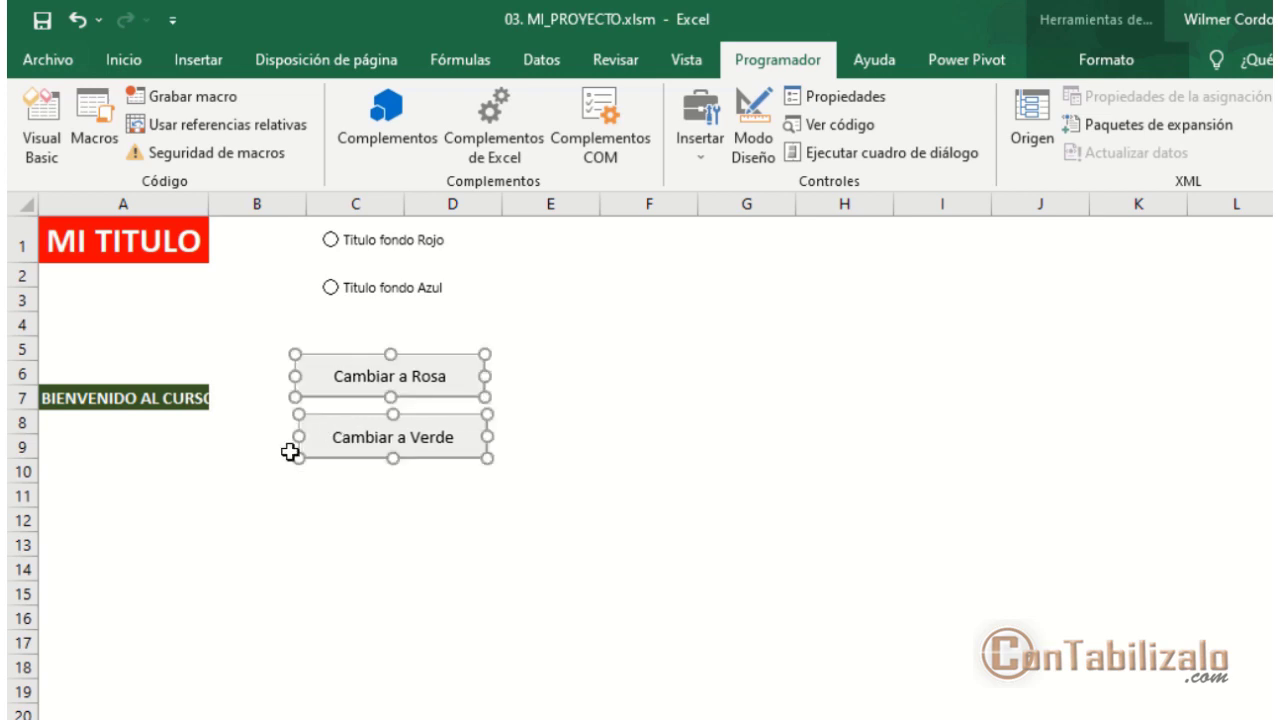
{"action": "left_click", "coordinate": [293, 467]}
- Nudge the Cambiar a Verde button slightly left to align it under the Cambiar a Rosa button
{"action": "right_click", "coordinate": [338, 437]}
{"action": "key", "text": "Escape"}
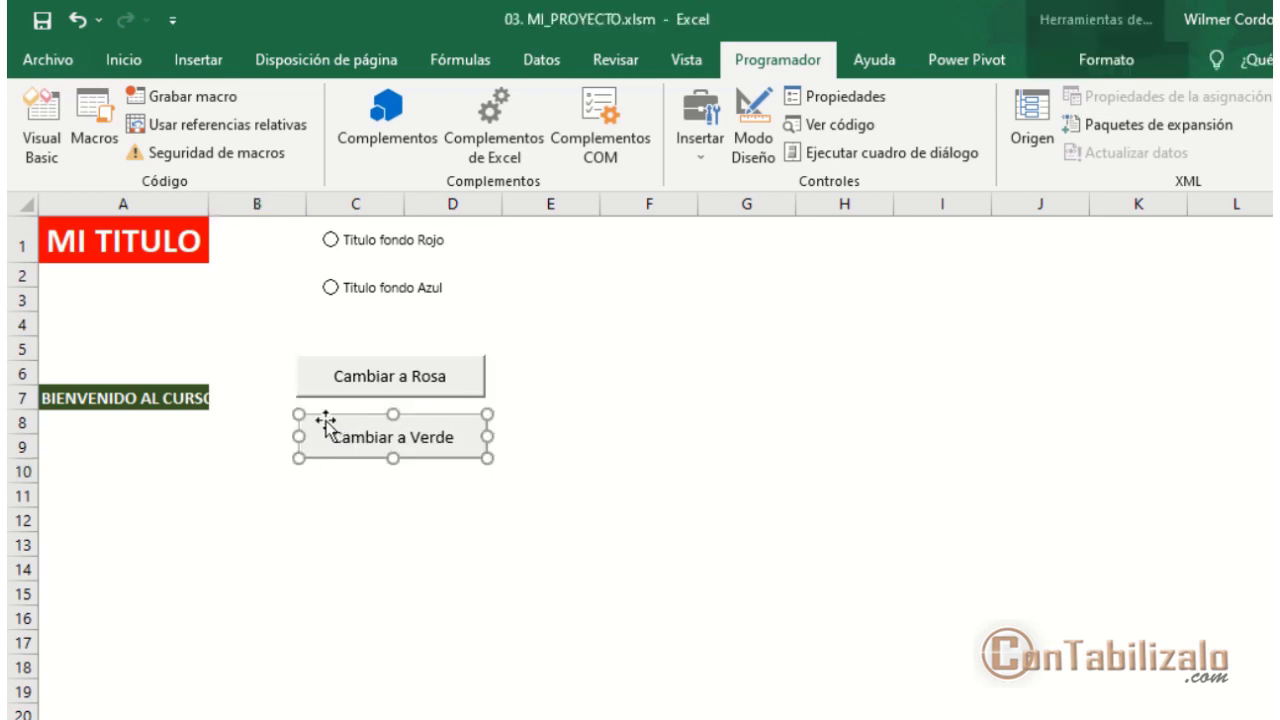
{"action": "left_click", "coordinate": [368, 428]}
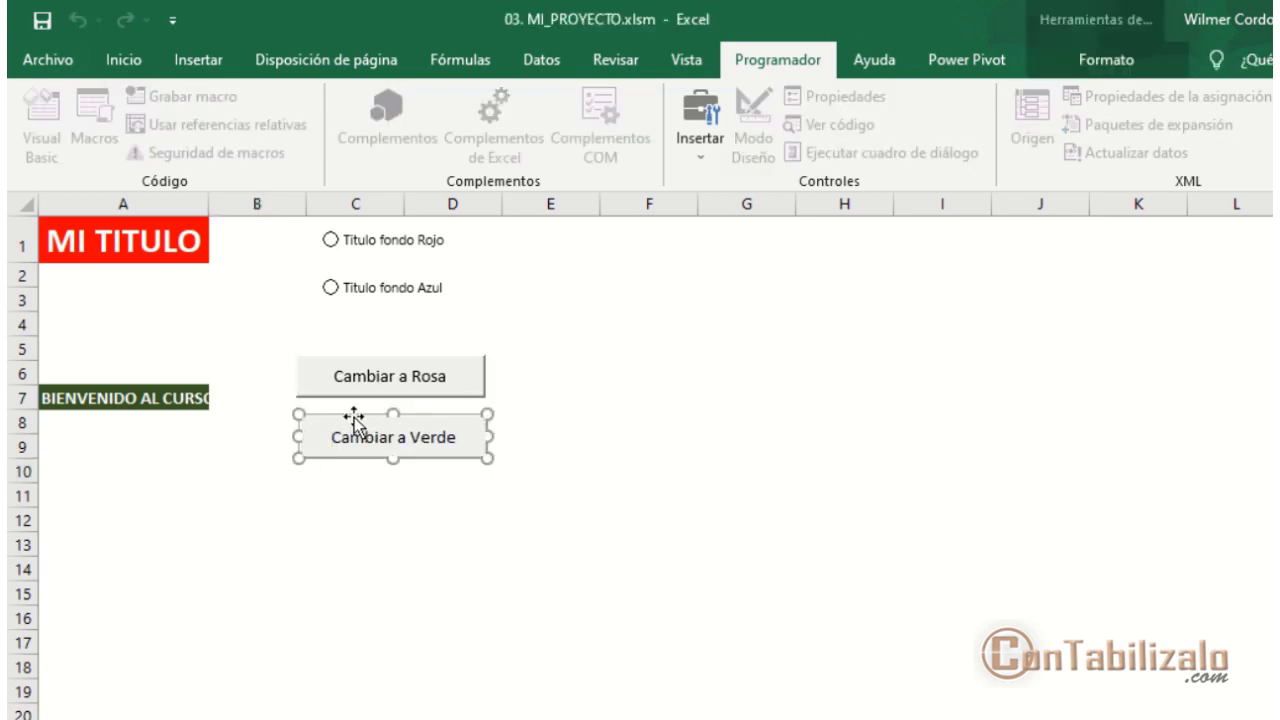
{"action": "left_click", "coordinate": [264, 441]}
{"action": "right_click", "coordinate": [342, 437]}
{"action": "key", "text": "Escape"}
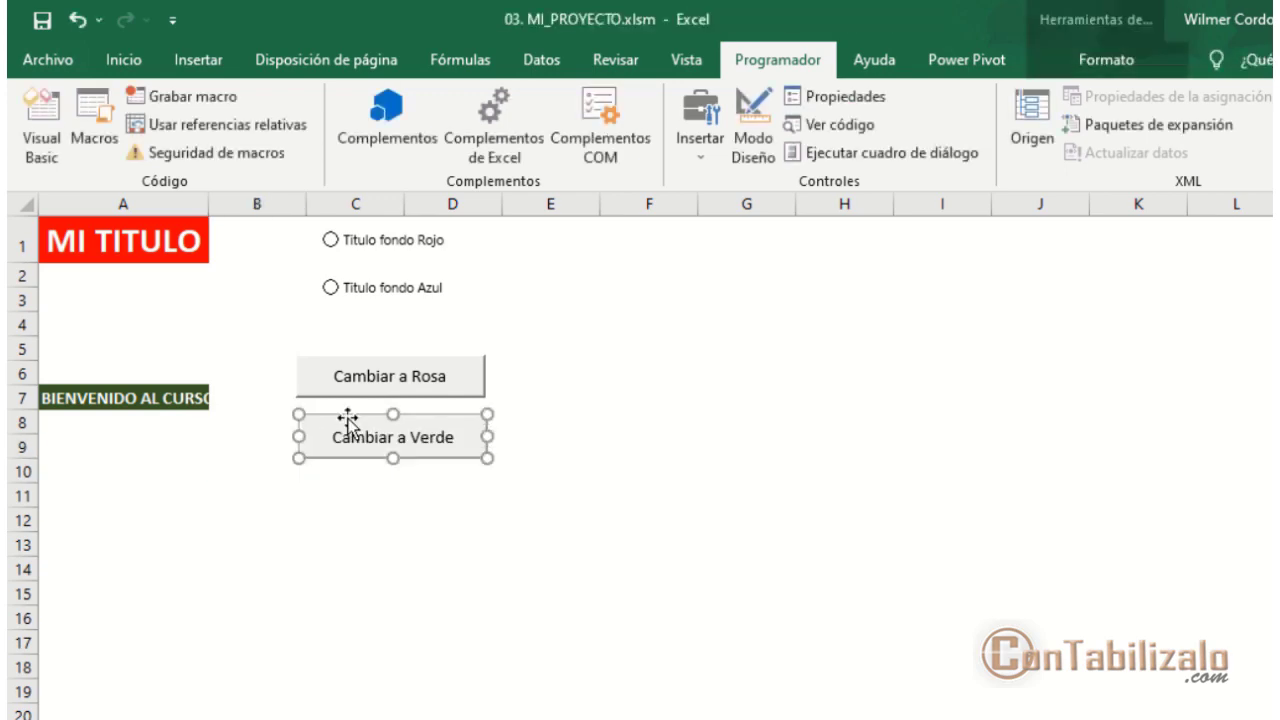
- Review the control format settings of the Cambiar a Verde button, including font, size, margins and alternative text, and close them without changes
{"action": "right_click", "coordinate": [455, 430]}
{"action": "left_click", "coordinate": [560, 657]}
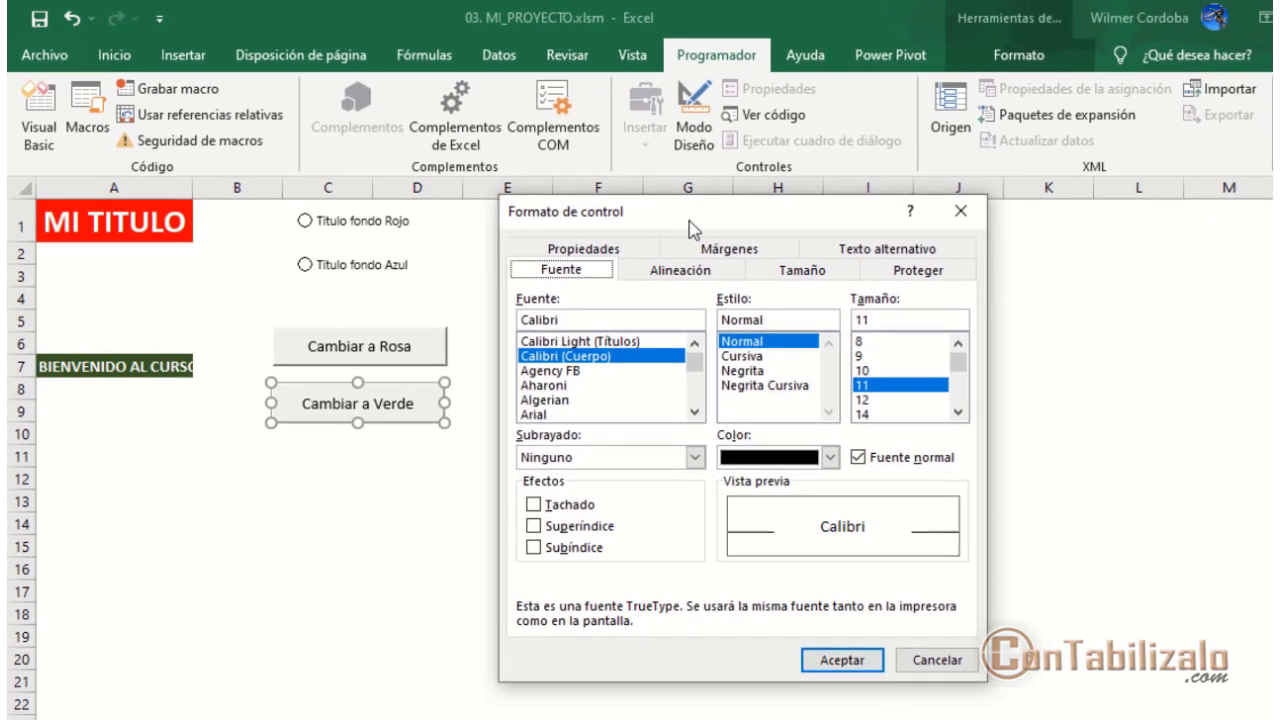
{"action": "left_click_drag", "start_coordinate": [728, 232], "coordinate": [762, 217]}
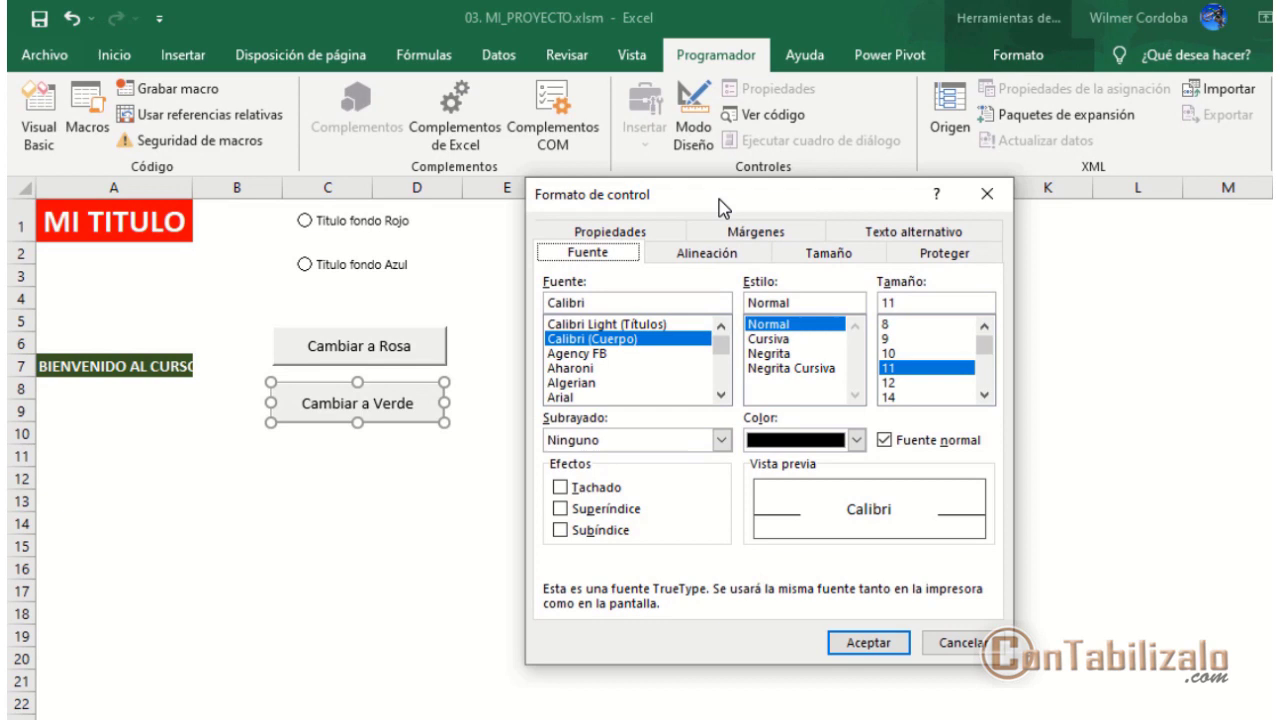
{"action": "left_click", "coordinate": [742, 256]}
{"action": "left_click", "coordinate": [827, 252]}
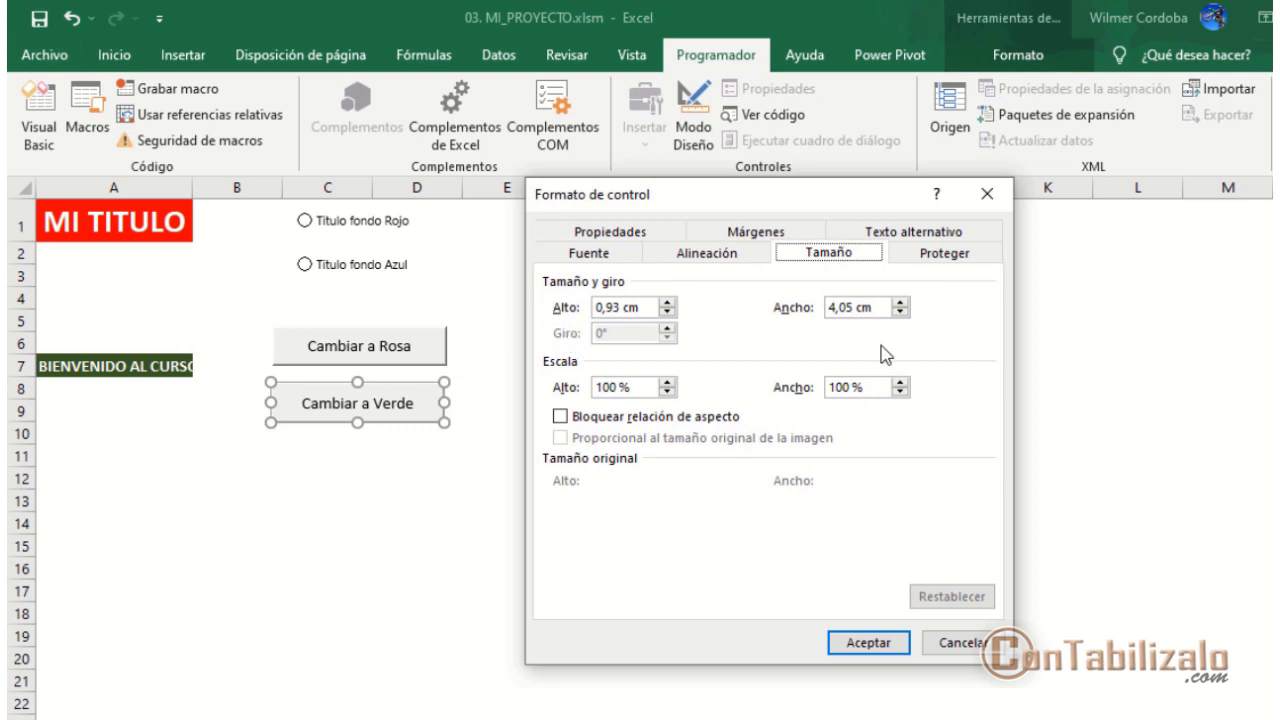
{"action": "left_click", "coordinate": [925, 233]}
{"action": "left_click", "coordinate": [616, 234]}
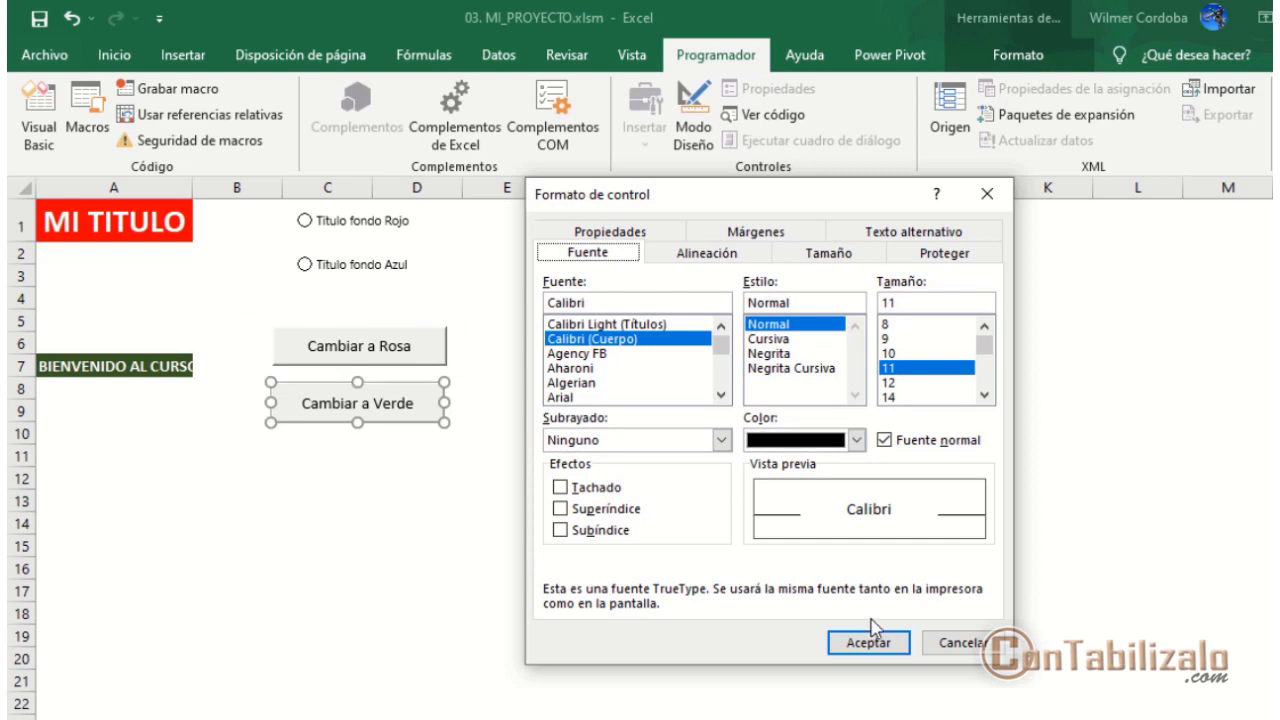
{"action": "left_click", "coordinate": [957, 645]}
{"action": "left_click", "coordinate": [415, 472]}
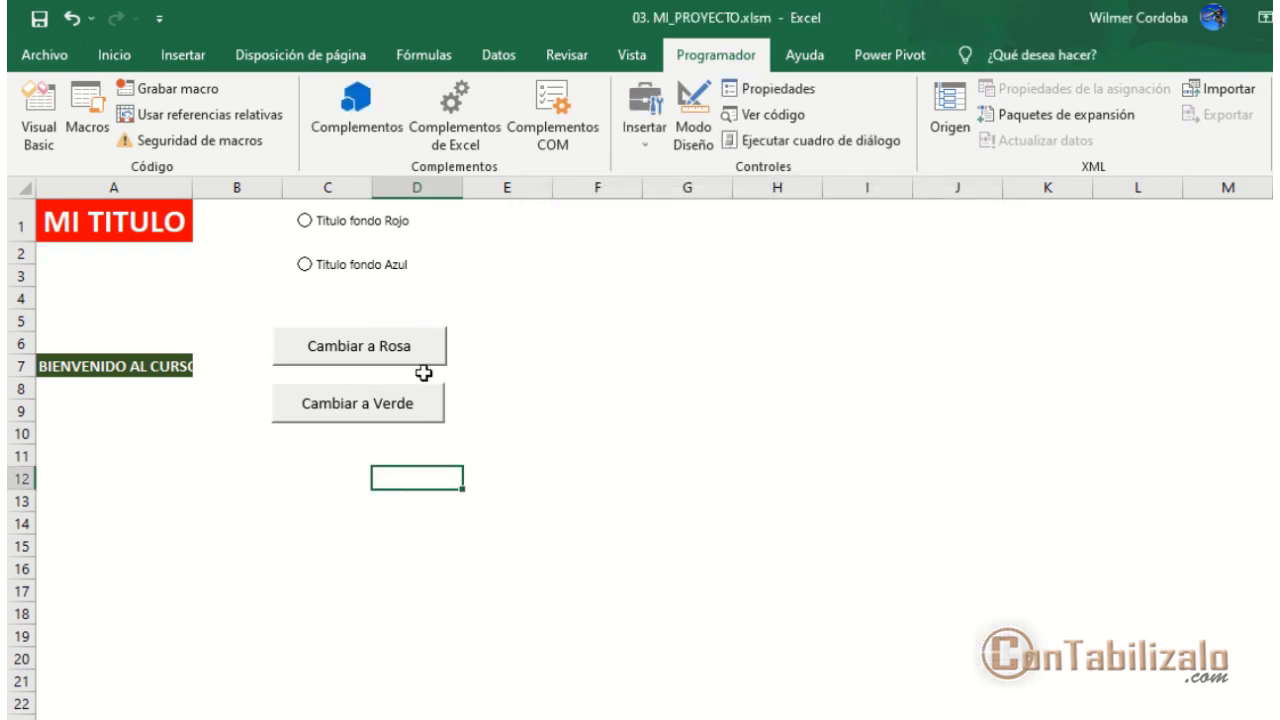
- Test both buttons on cell A7 by alternating Cambiar a Rosa and Cambiar a Verde, finishing with Cambiar a Rosa
{"action": "left_click", "coordinate": [172, 364]}
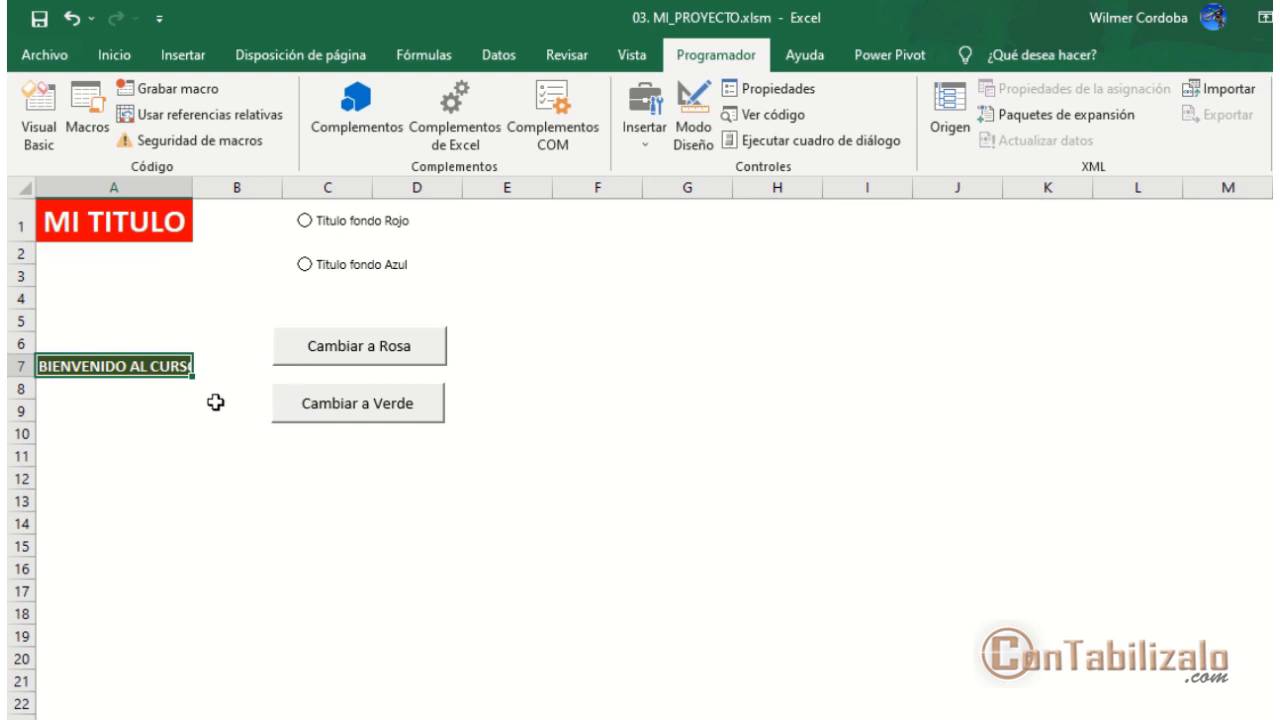
{"action": "left_click", "coordinate": [401, 358]}
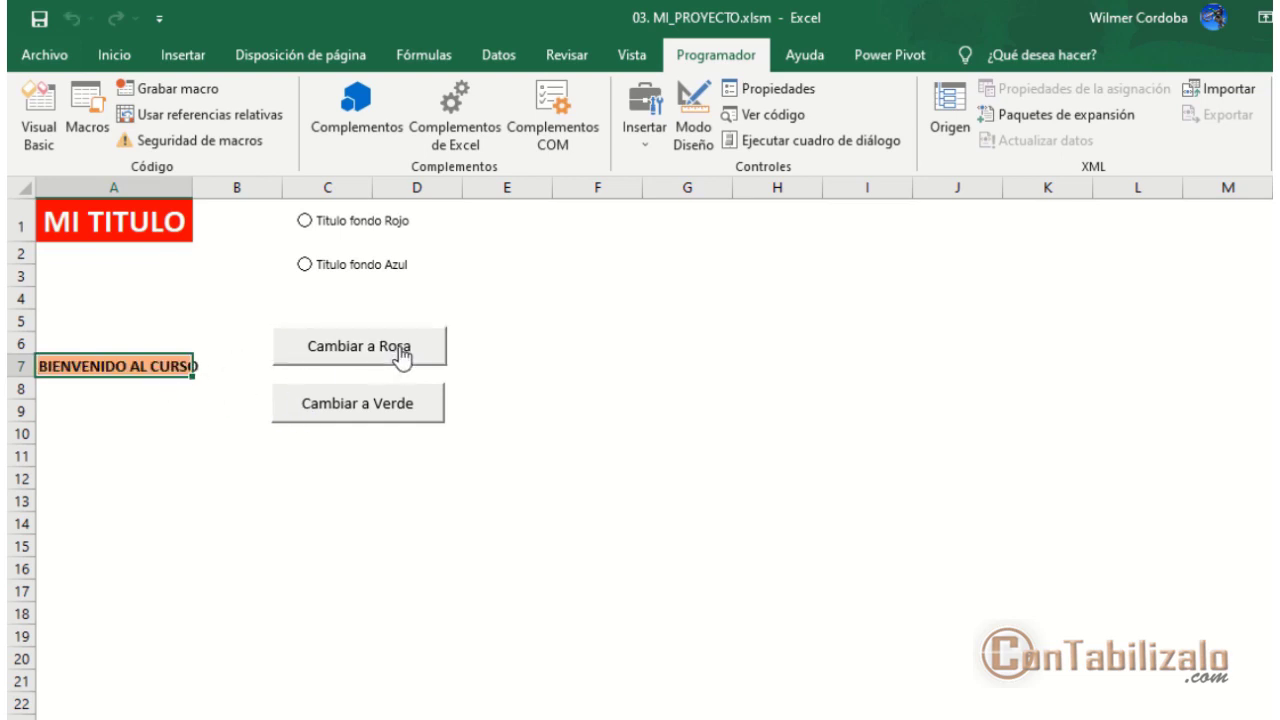
{"action": "left_click", "coordinate": [381, 412]}
{"action": "left_click", "coordinate": [390, 368]}
{"action": "left_click", "coordinate": [385, 405]}
{"action": "left_click", "coordinate": [389, 355]}
{"action": "left_click", "coordinate": [388, 410]}
{"action": "left_click", "coordinate": [387, 368]}
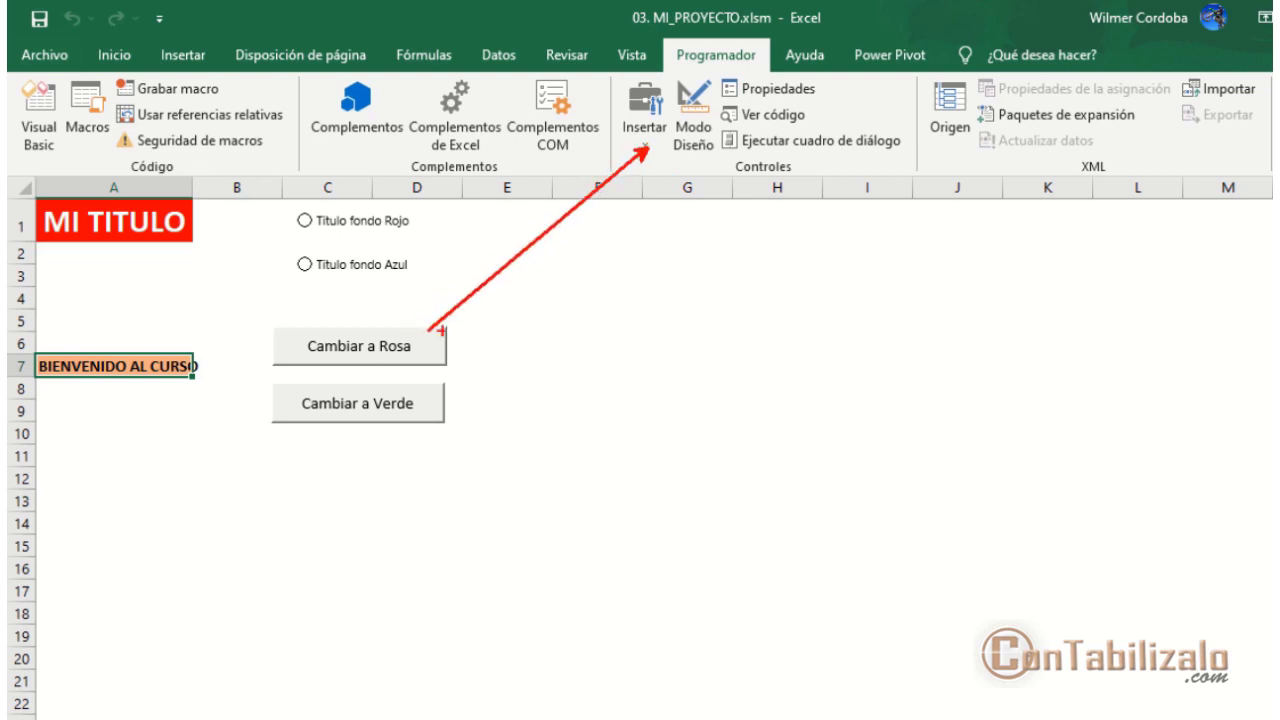
- Draw a teardrop shape about 2.94 cm wide and 1.77 cm high beside the two buttons
{"action": "left_click", "coordinate": [183, 55]}
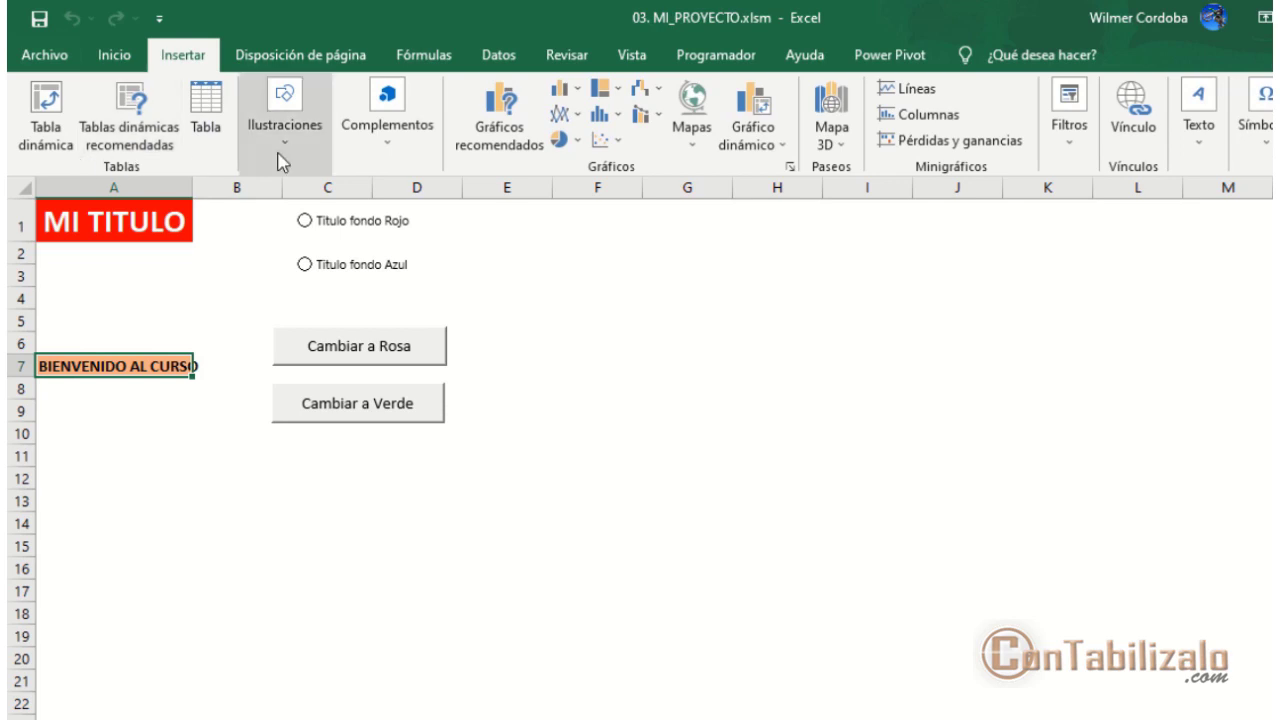
{"action": "left_click", "coordinate": [288, 130]}
{"action": "left_click", "coordinate": [334, 225]}
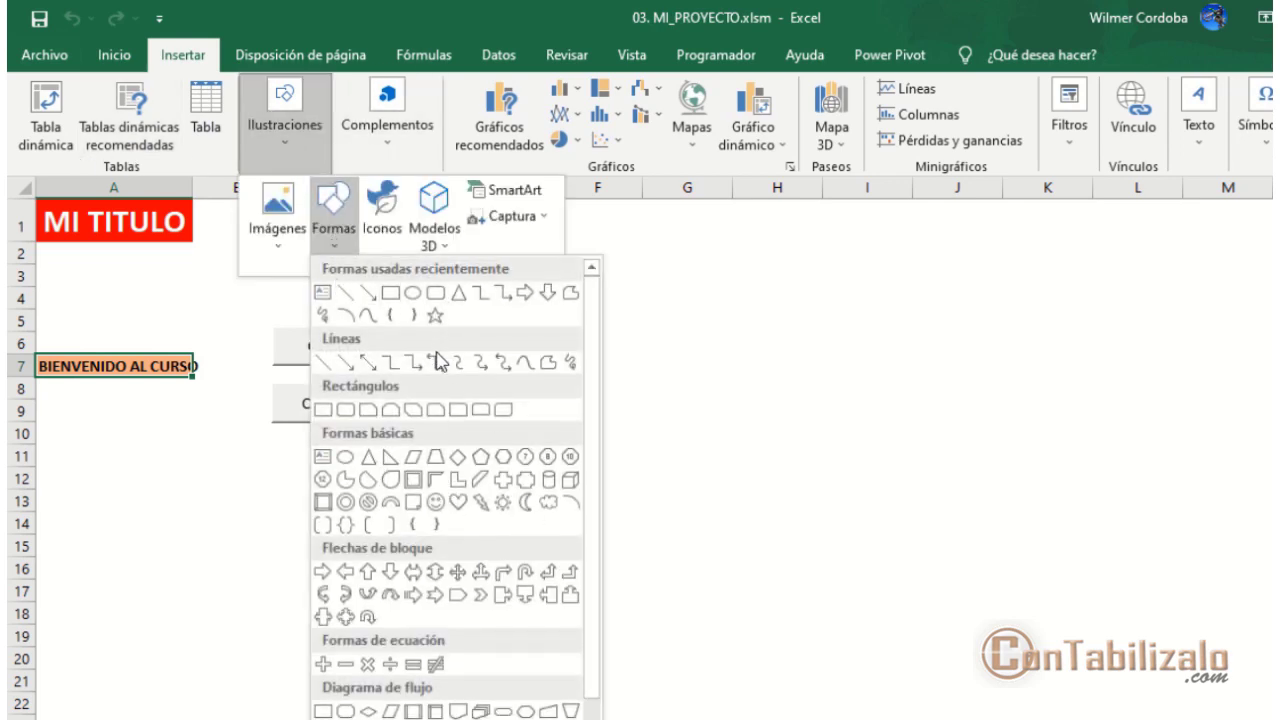
{"action": "left_click", "coordinate": [393, 481]}
{"action": "left_click_drag", "start_coordinate": [521, 328], "coordinate": [647, 403]}
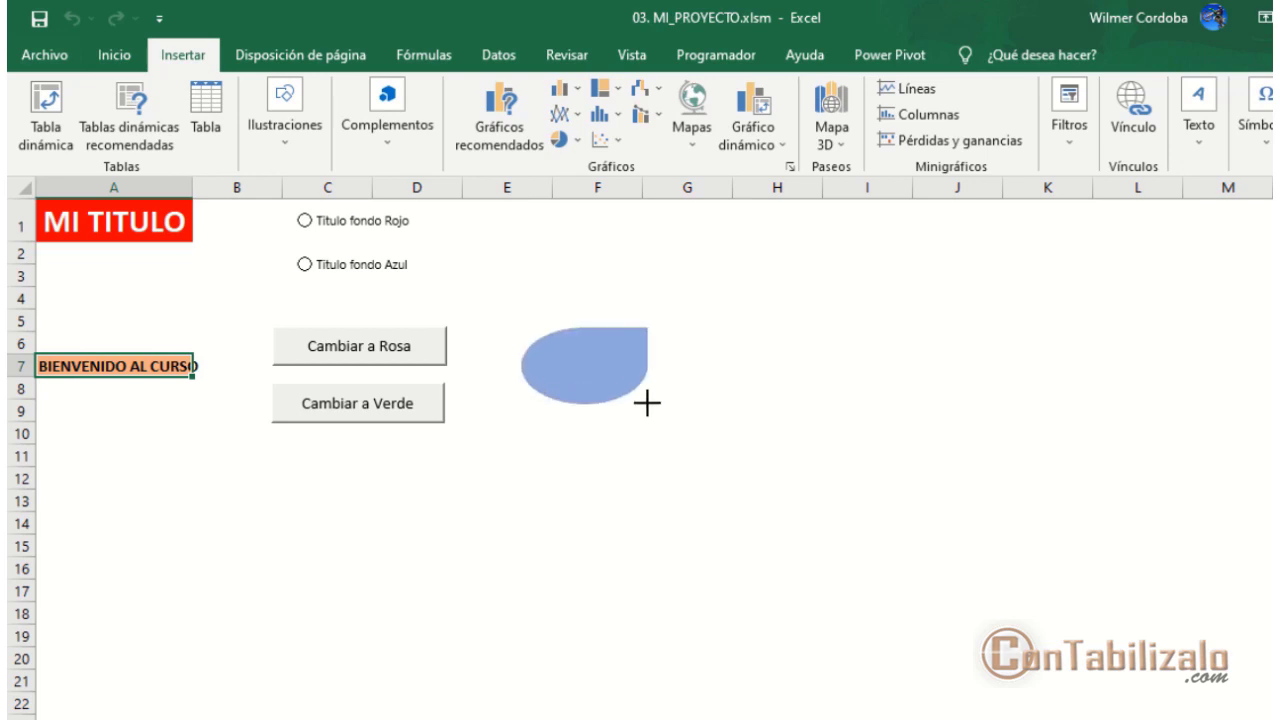
- Assign the macro cambia_fondo_celda_a_verde to the teardrop shape
{"action": "right_click", "coordinate": [593, 363]}
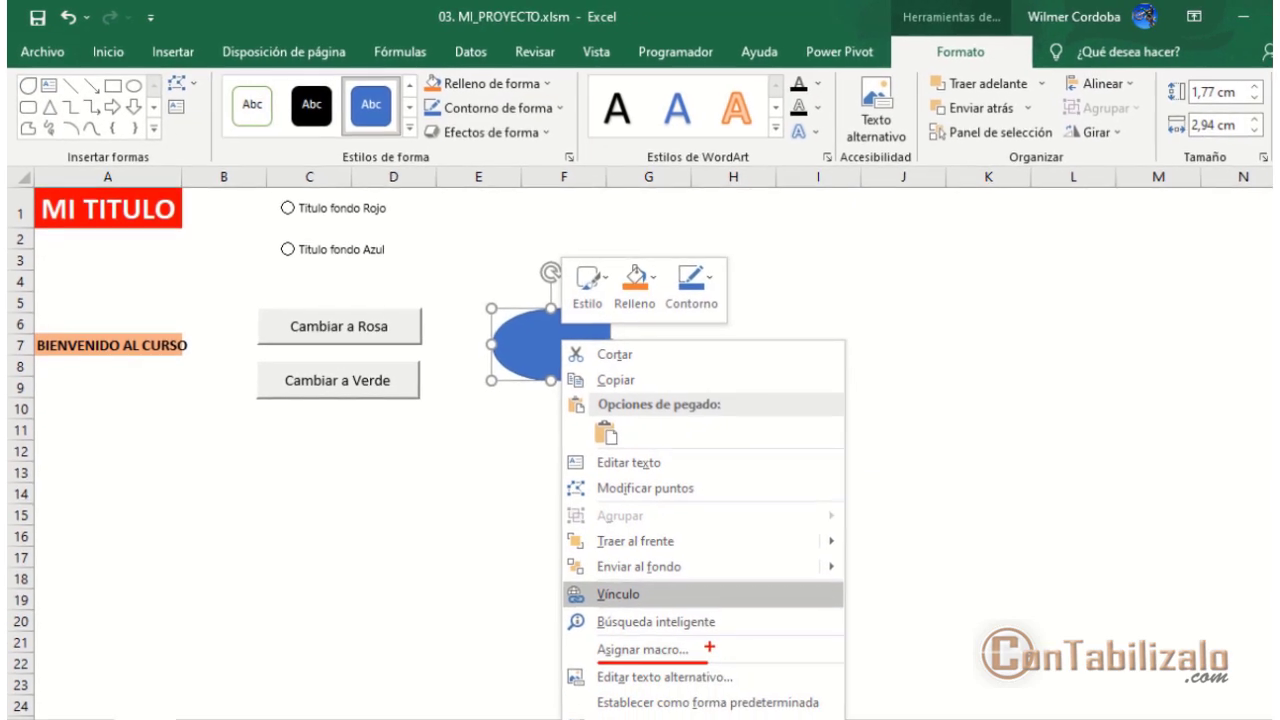
{"action": "key", "text": "Escape"}
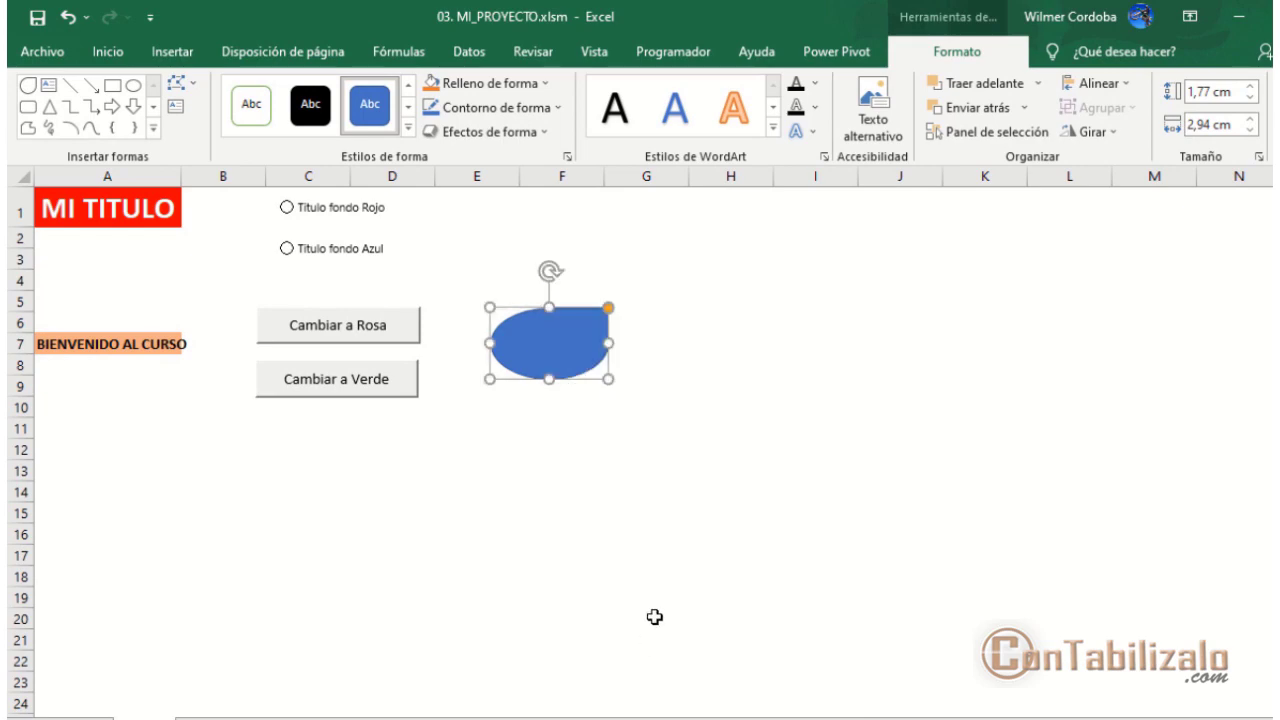
{"action": "right_click", "coordinate": [580, 349]}
{"action": "left_click", "coordinate": [660, 647]}
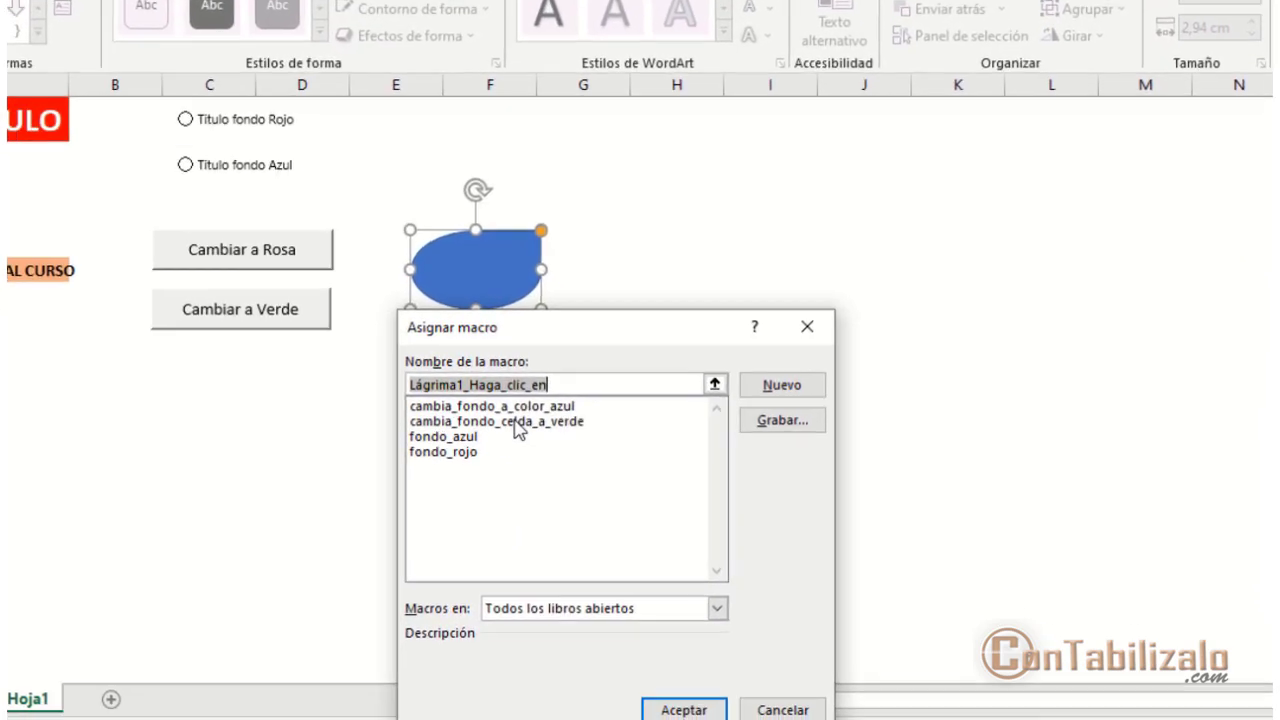
{"action": "left_click", "coordinate": [590, 484]}
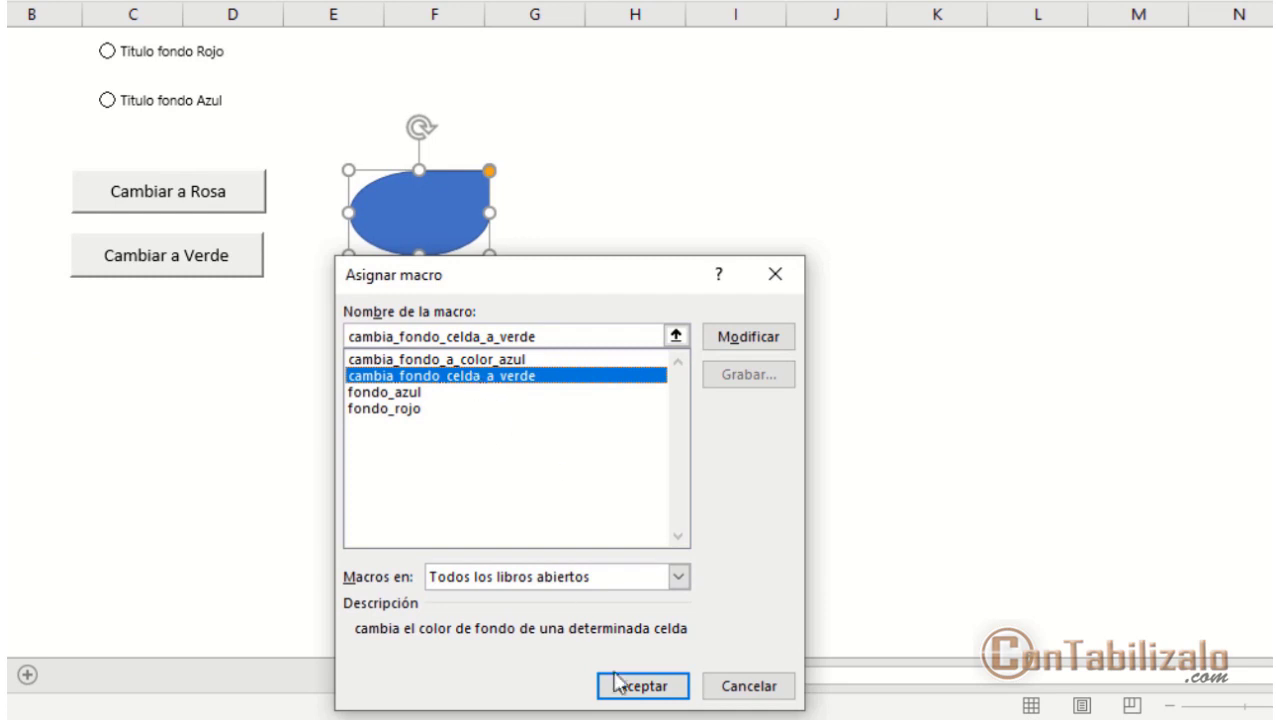
{"action": "left_click", "coordinate": [643, 688]}
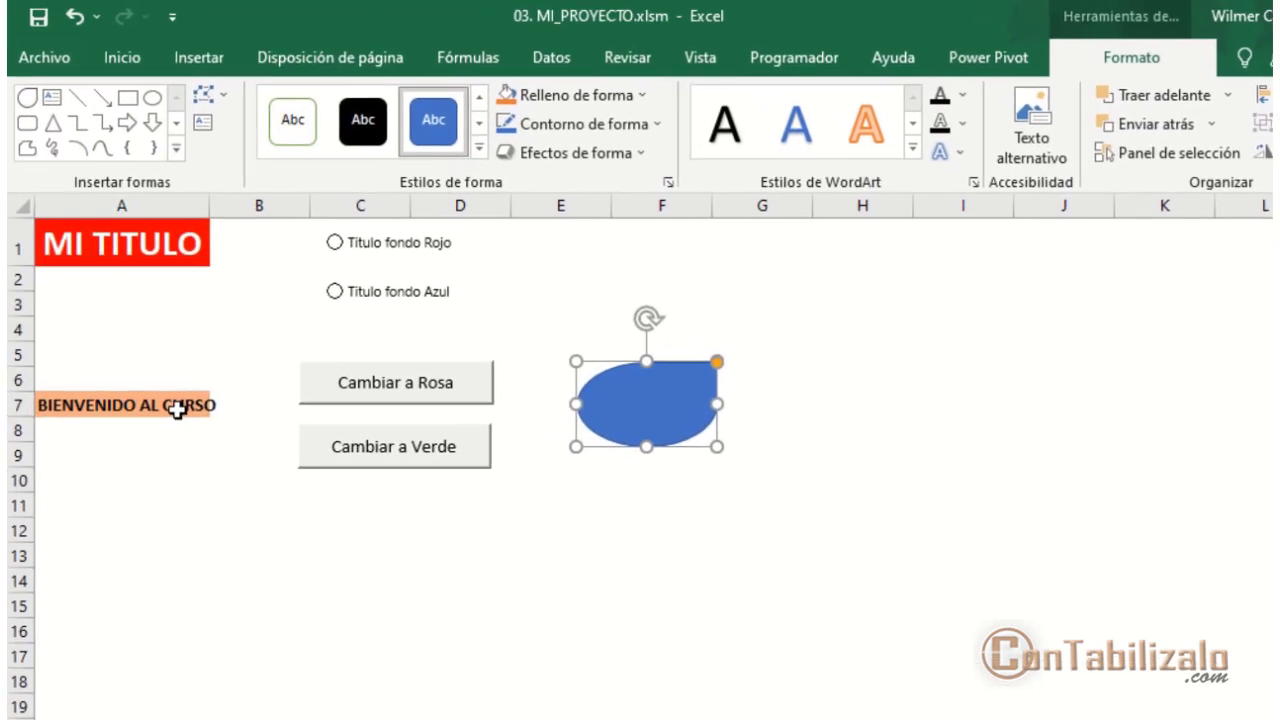
- Select cell A7 and run the green-background macro on it from the teardrop shape
{"action": "left_click", "coordinate": [177, 408]}
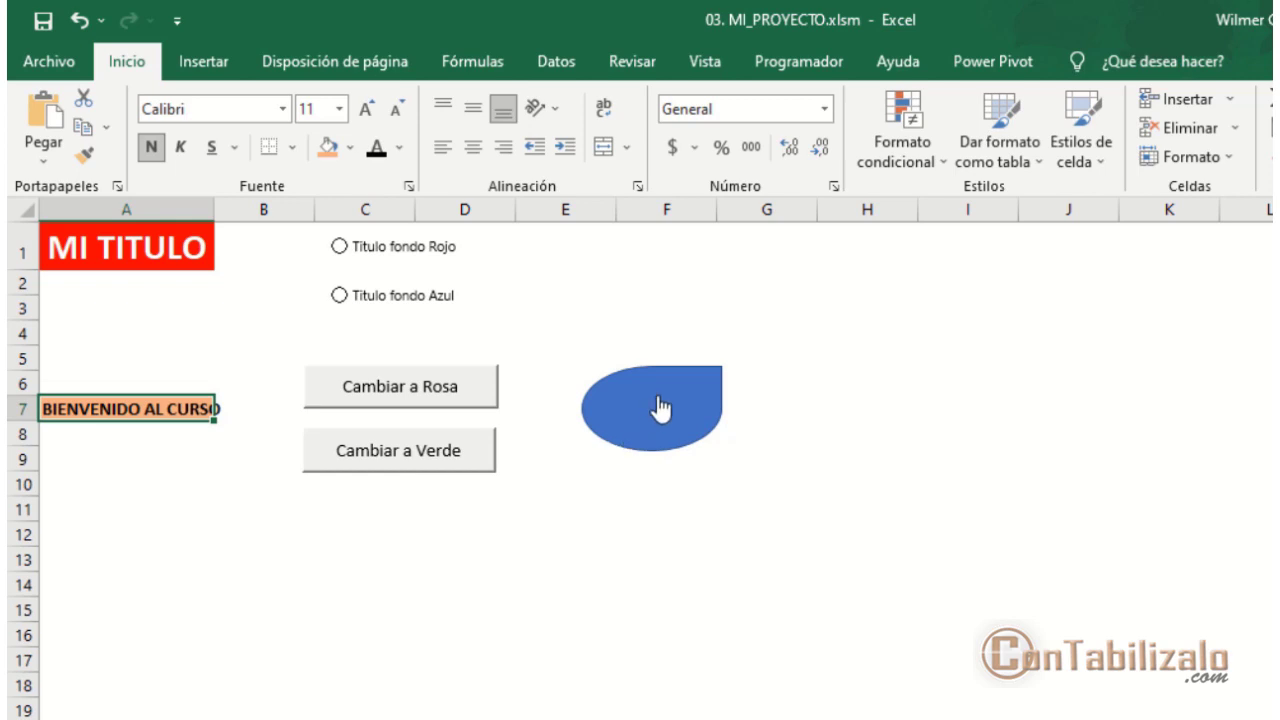
{"action": "left_click", "coordinate": [622, 447]}
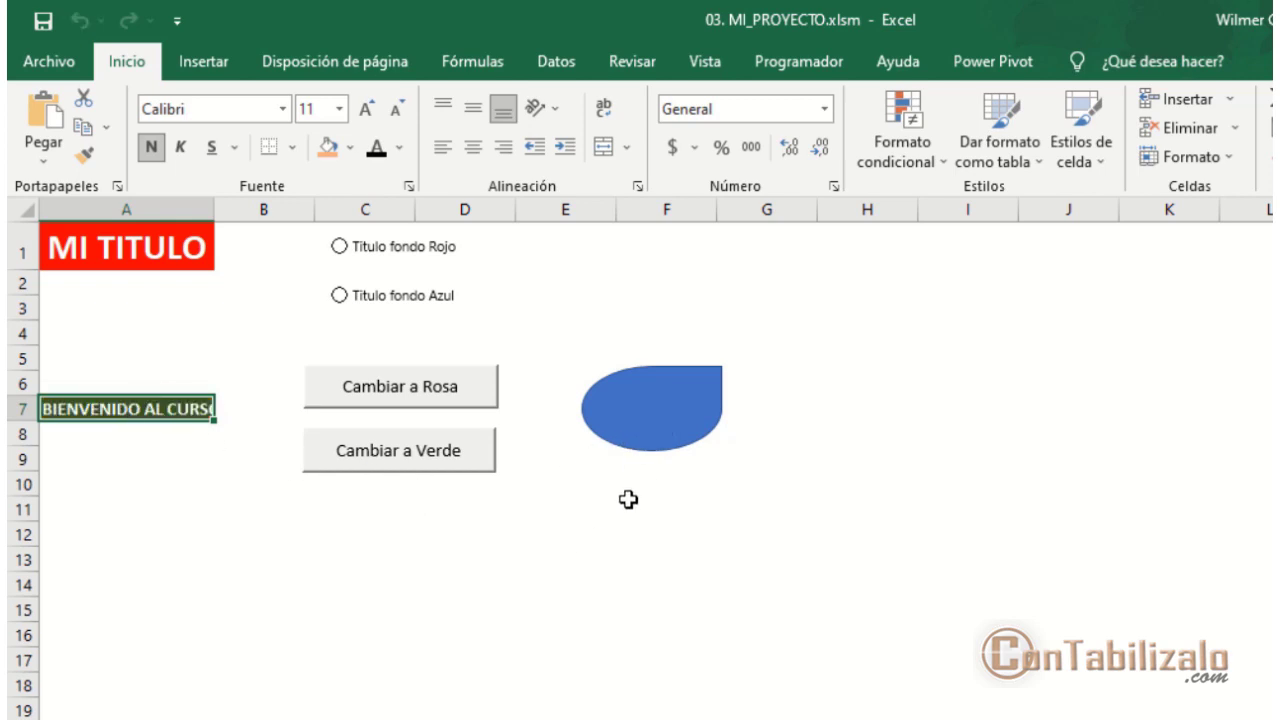
{"action": "left_click_drag", "start_coordinate": [789, 334], "coordinate": [822, 334]}
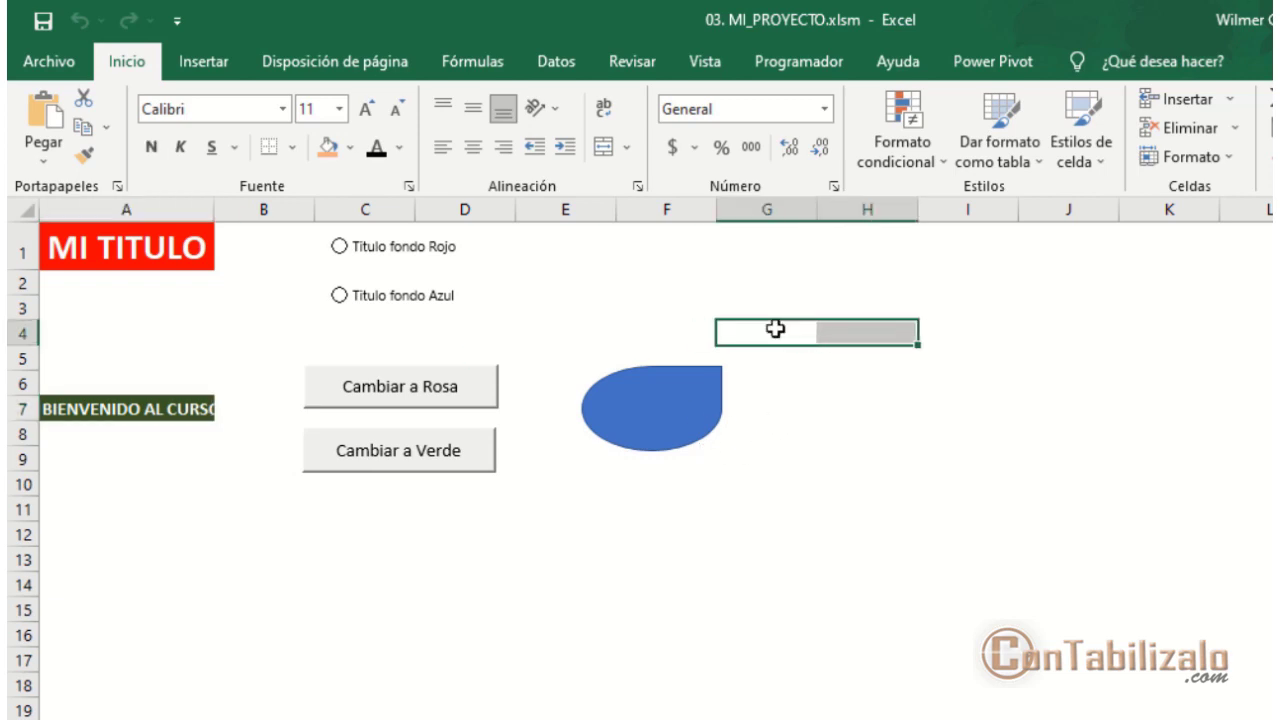
{"action": "left_click", "coordinate": [774, 330]}
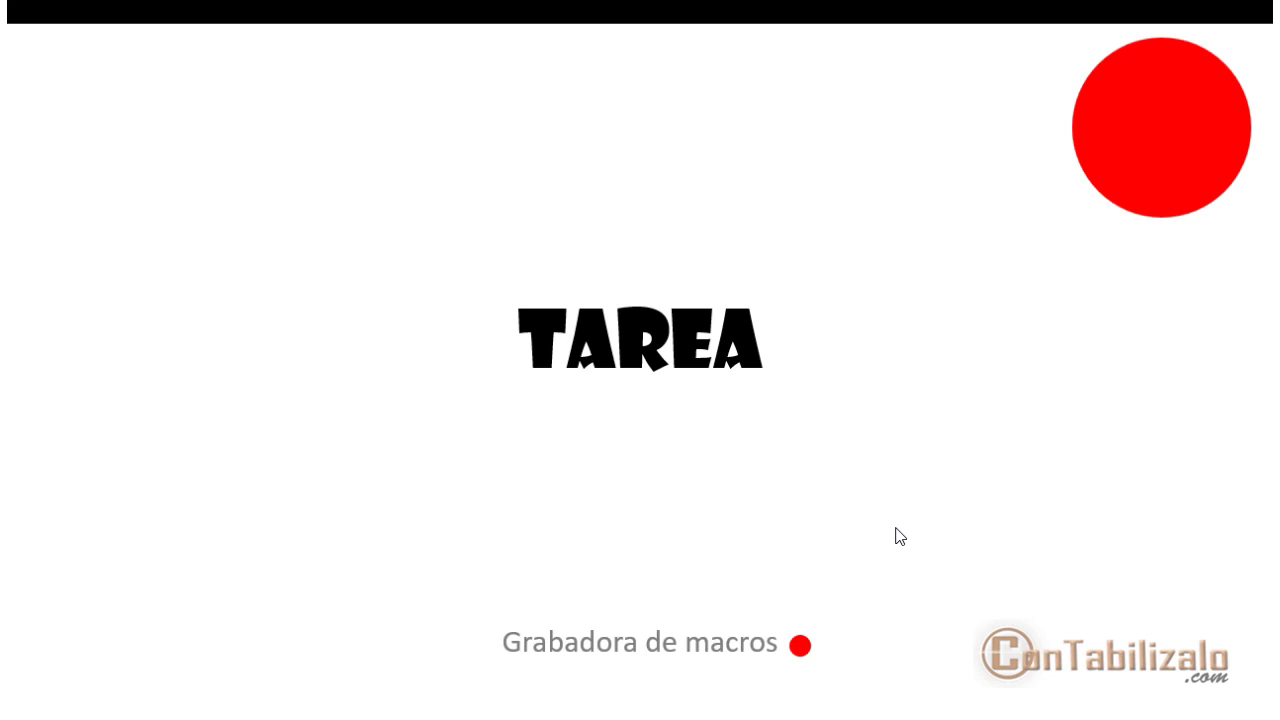
{"action": "left_click", "coordinate": [896, 528]}
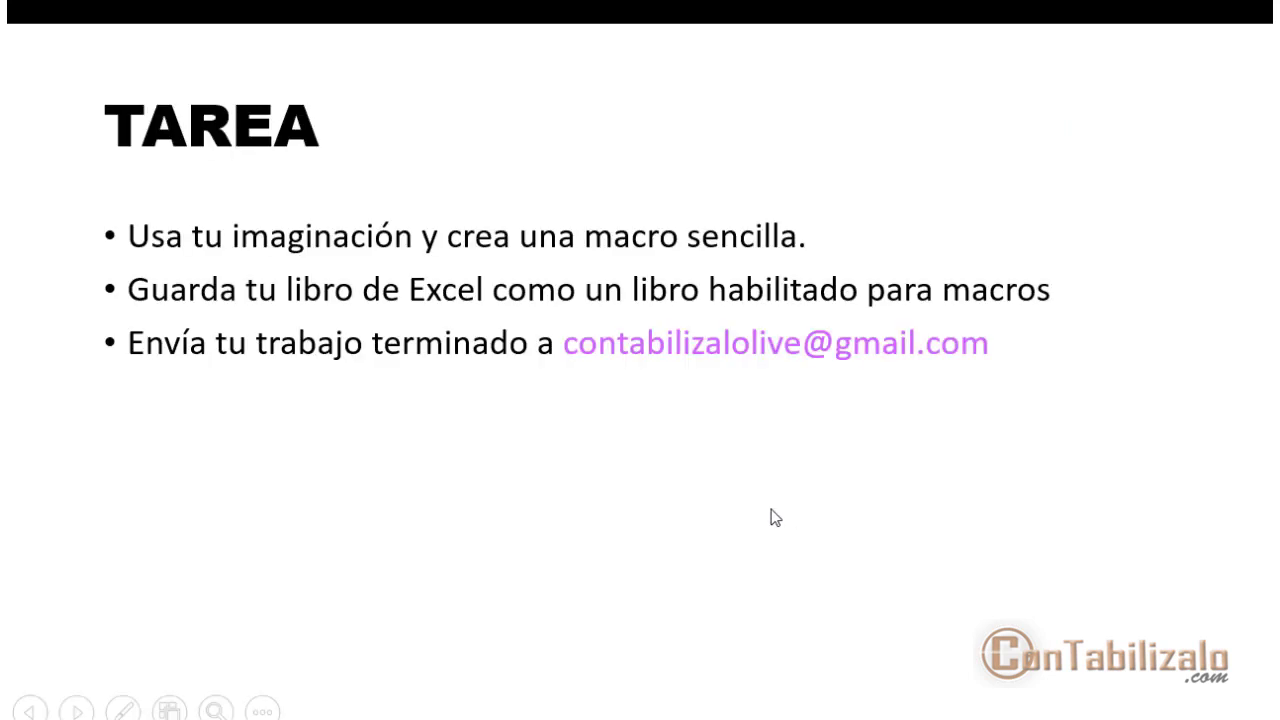